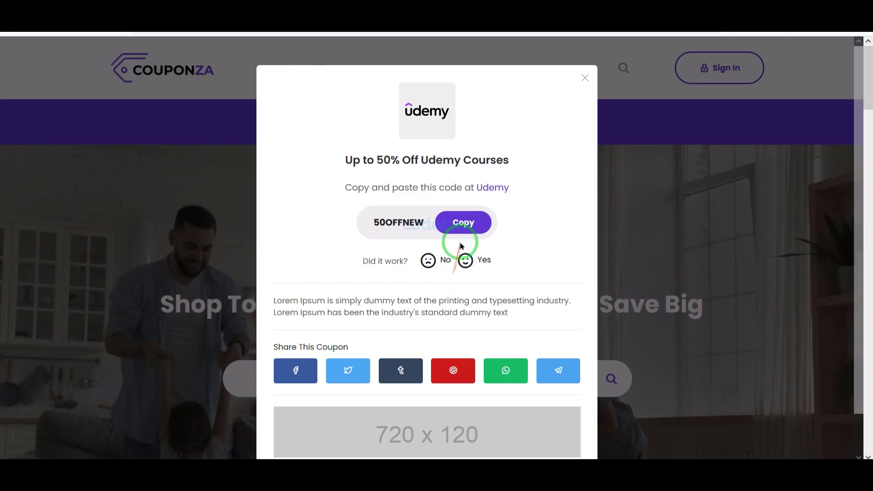
- Copy the Udemy coupon code 50OFFNEW and close its popup
click(463, 222)
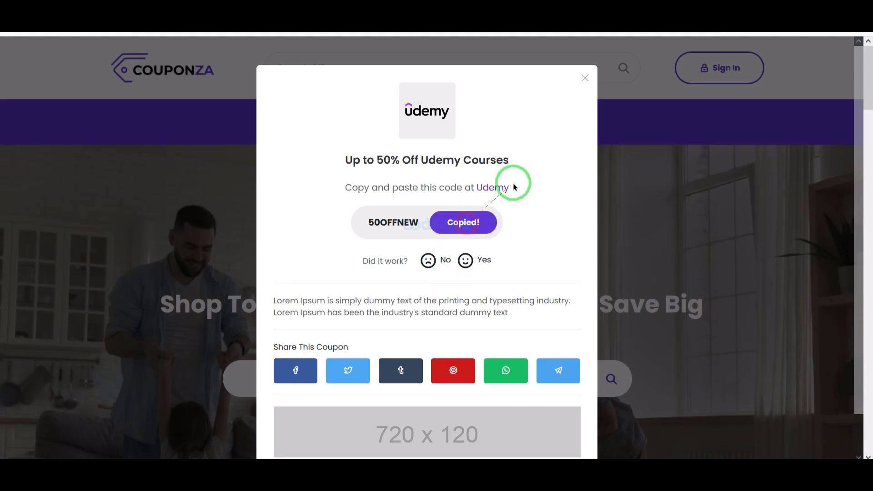
click(581, 80)
scroll(439, 372, down, 10)
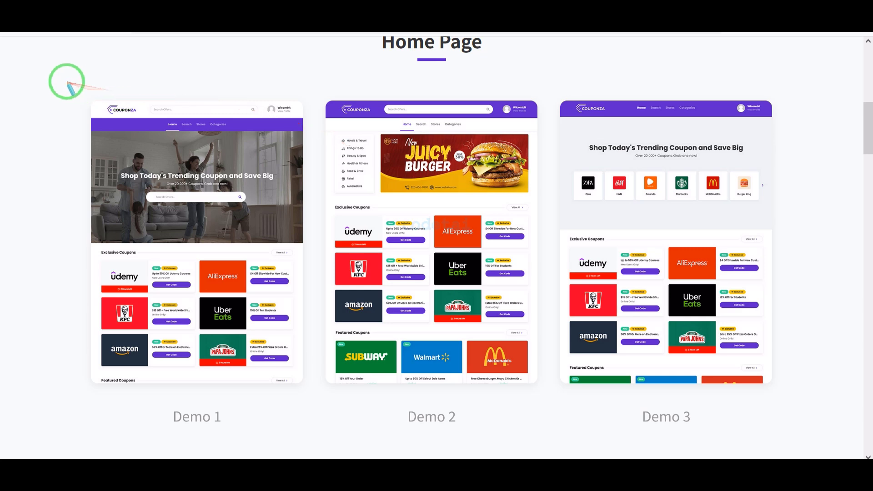
mouse_move(67, 82)
mouse_down()
mouse_move(692, 244)
mouse_move(815, 426)
mouse_move(817, 444)
mouse_up()
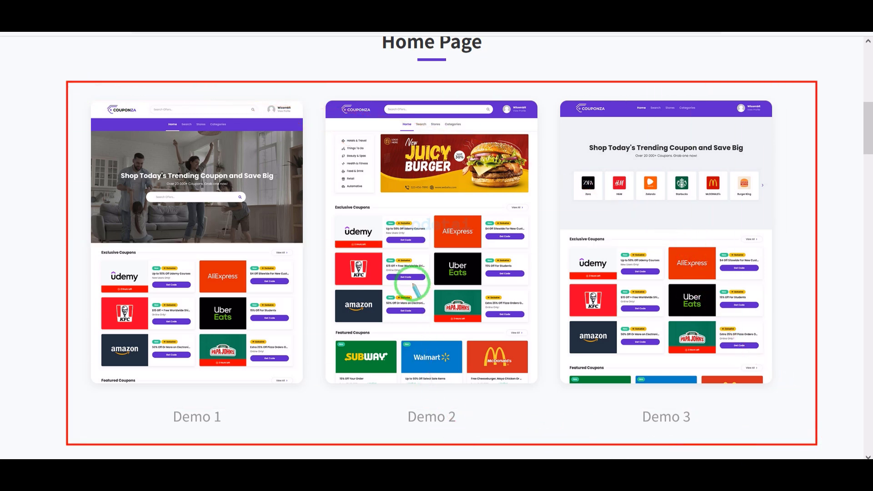
- Open the Demo 2 homepage and browse through its content
click(423, 260)
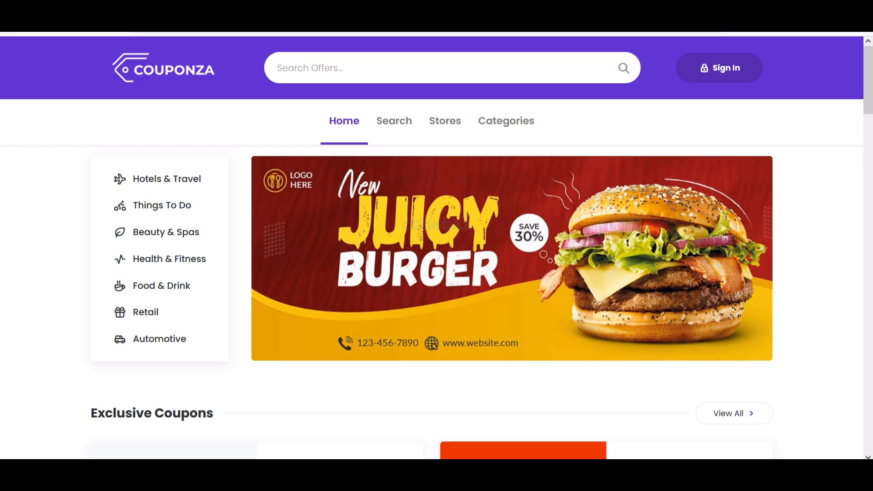
scroll(409, 269, down, 20)
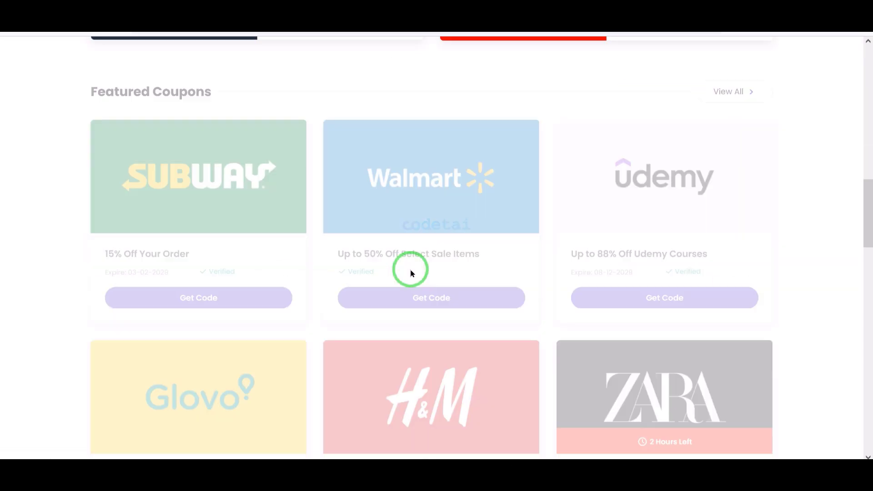
scroll(302, 226, down, 20)
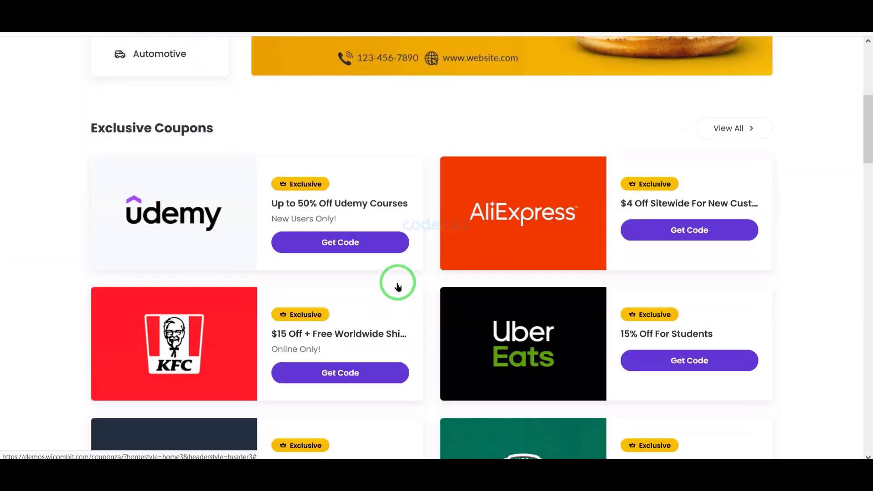
mouse_move(68, 104)
mouse_down()
mouse_move(760, 332)
mouse_move(787, 455)
mouse_up()
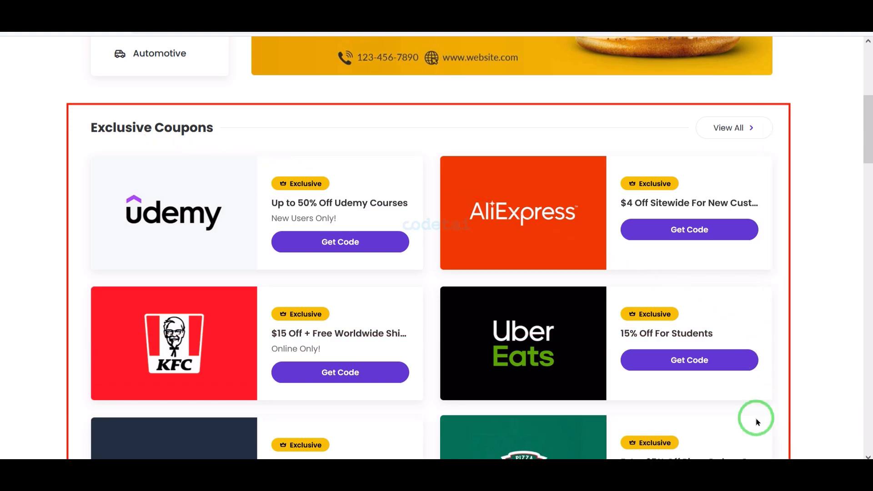
scroll(755, 418, down, 8)
scroll(755, 418, down, 7)
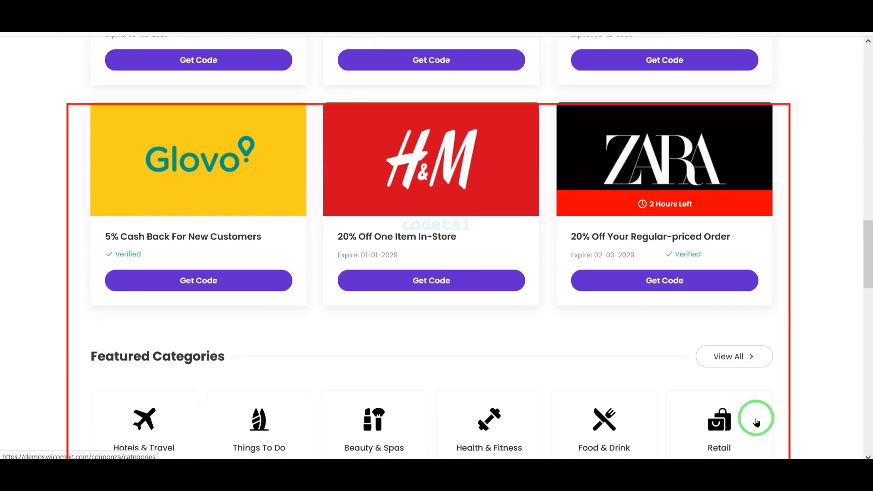
scroll(756, 415, up, 3)
scroll(398, 318, up, 2)
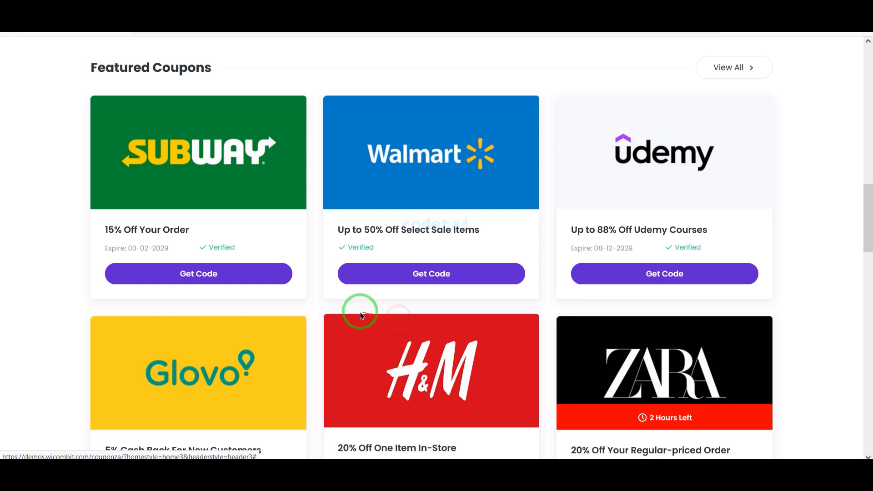
- Reveal the Subway coupon code
click(218, 273)
scroll(463, 302, down, 2)
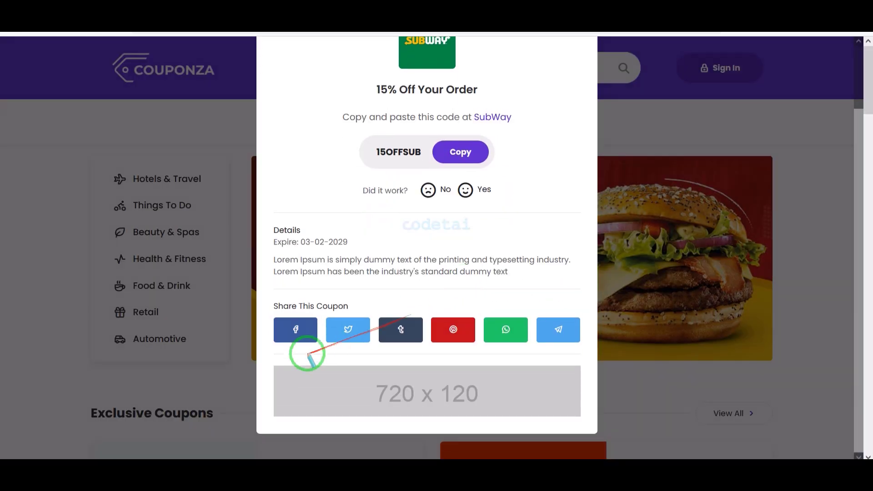
mouse_move(266, 359)
mouse_down()
mouse_move(545, 395)
mouse_move(588, 428)
mouse_up()
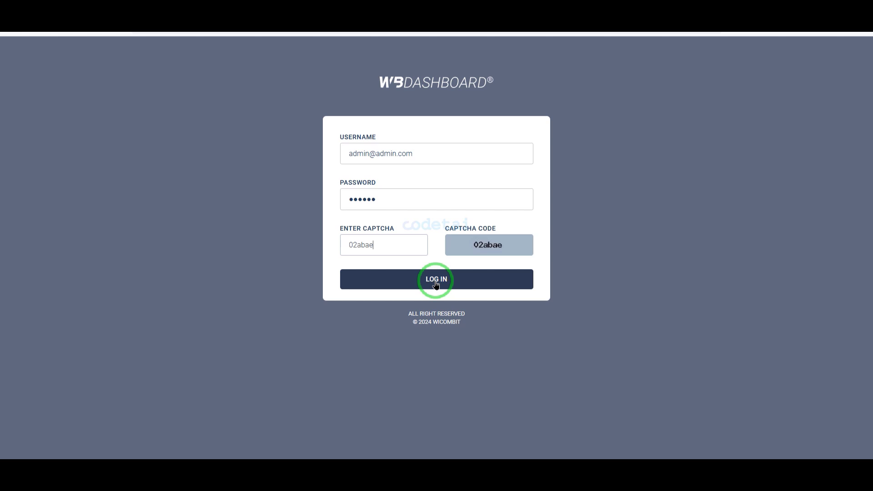
- Sign in to the WBDashboard admin and look over the dashboard overview
click(435, 281)
scroll(440, 286, down, 2)
scroll(440, 287, up, 2)
click(68, 111)
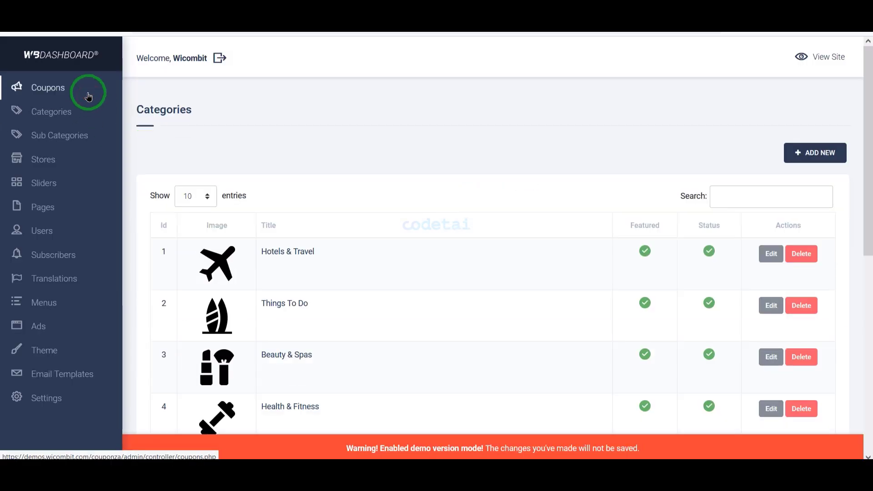
click(91, 63)
scroll(386, 293, down, 2)
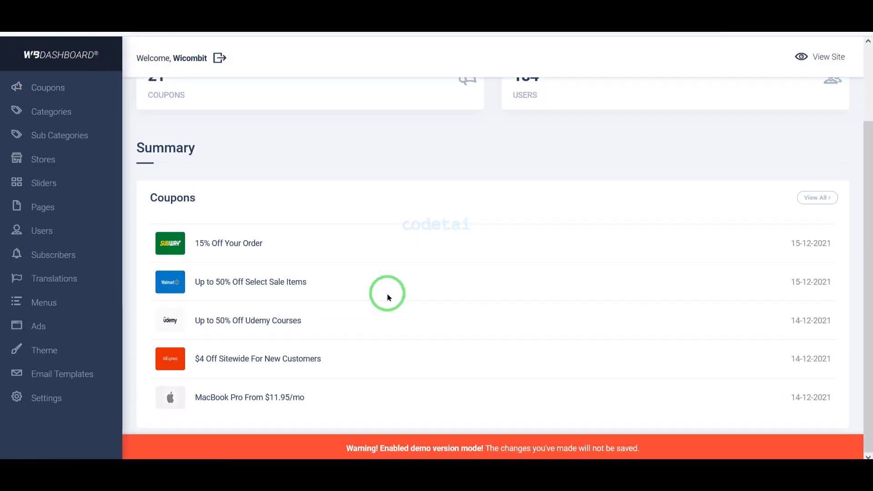
scroll(319, 227, up, 2)
- View the coupons list and the new coupon form
click(48, 87)
scroll(661, 272, down, 2)
click(815, 88)
scroll(609, 239, down, 4)
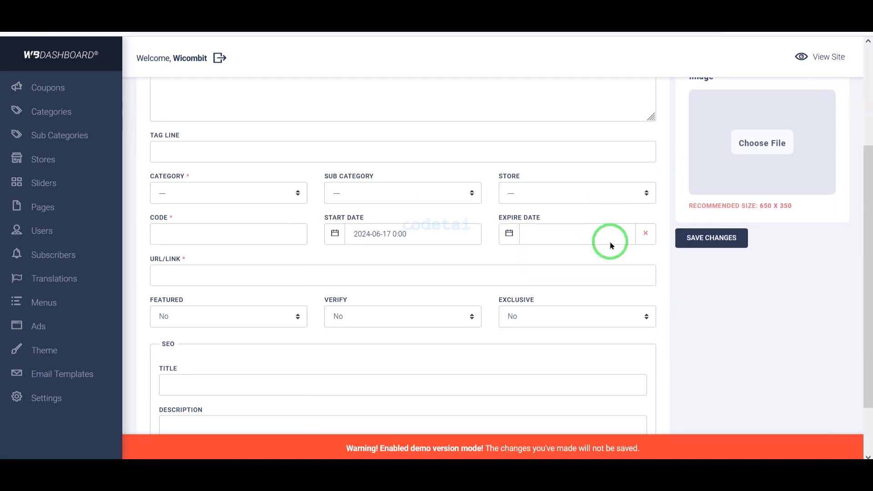
scroll(403, 241, up, 4)
- Browse the categories, sub categories and stores lists
click(84, 116)
scroll(260, 249, down, 3)
click(82, 136)
scroll(276, 287, down, 3)
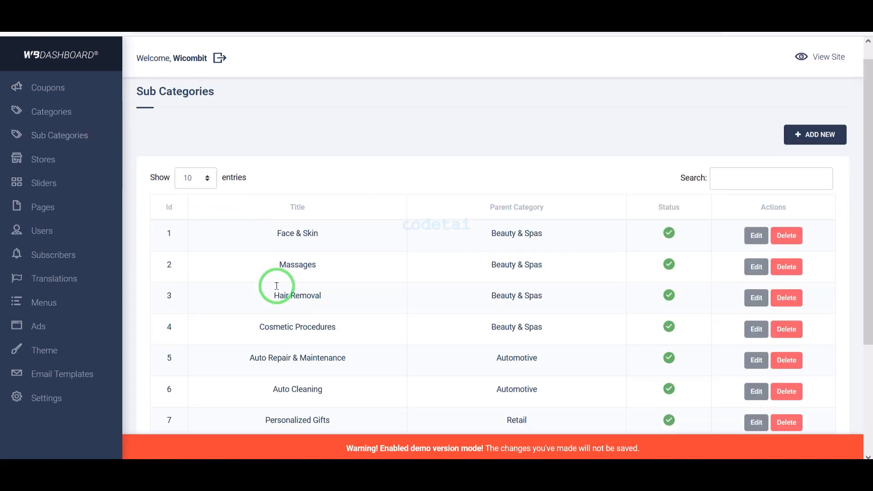
click(68, 159)
scroll(381, 306, down, 1)
scroll(382, 309, up, 1)
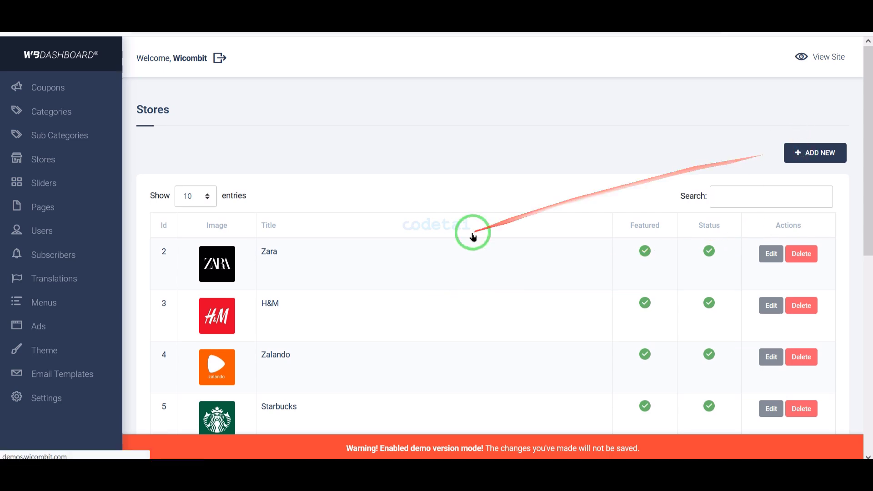
- Look over the pages, users, a user's edit page, subscribers and translations
click(93, 209)
click(68, 231)
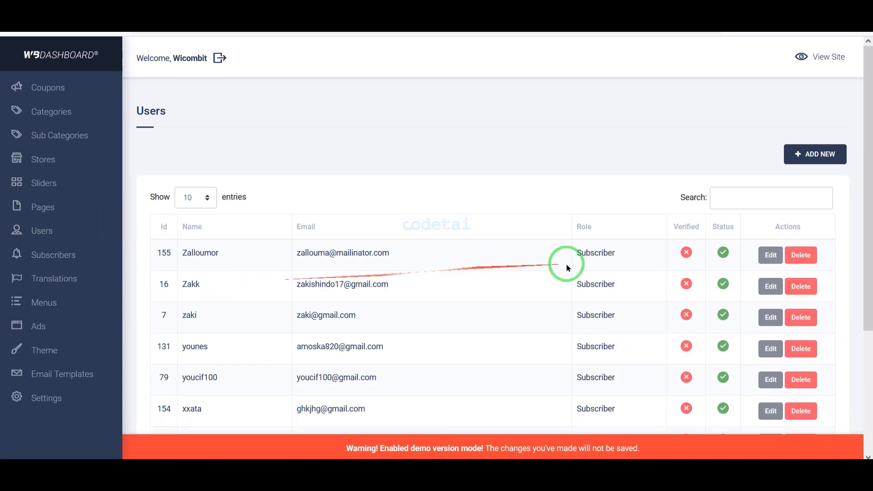
click(768, 255)
scroll(569, 314, down, 3)
click(92, 253)
scroll(370, 233, down, 3)
click(68, 278)
scroll(225, 300, down, 3)
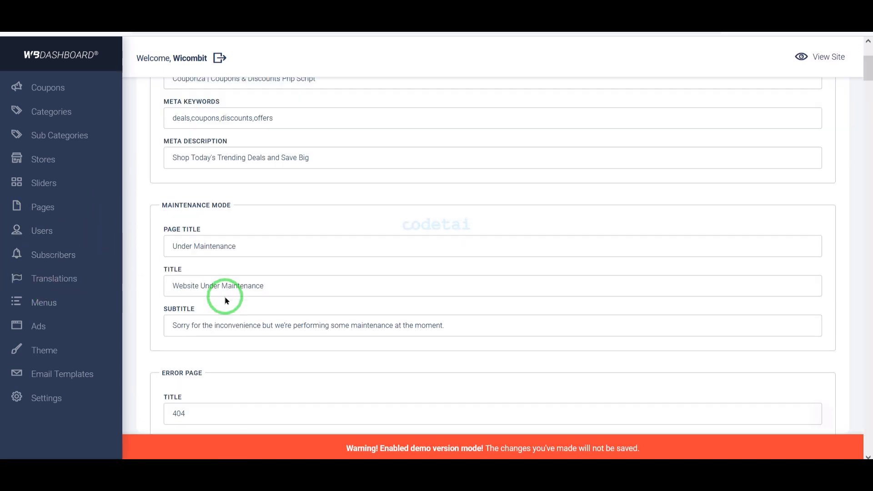
- Check the ads list, the new ad form and the Footer ad's edit page
click(38, 326)
click(813, 135)
click(341, 203)
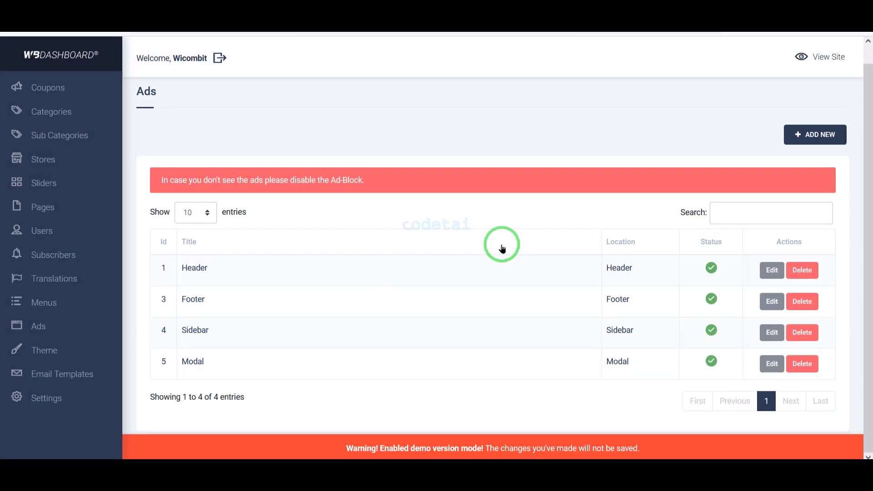
click(772, 301)
scroll(512, 189, down, 1)
- Review the theme settings and scroll through the site settings
click(69, 354)
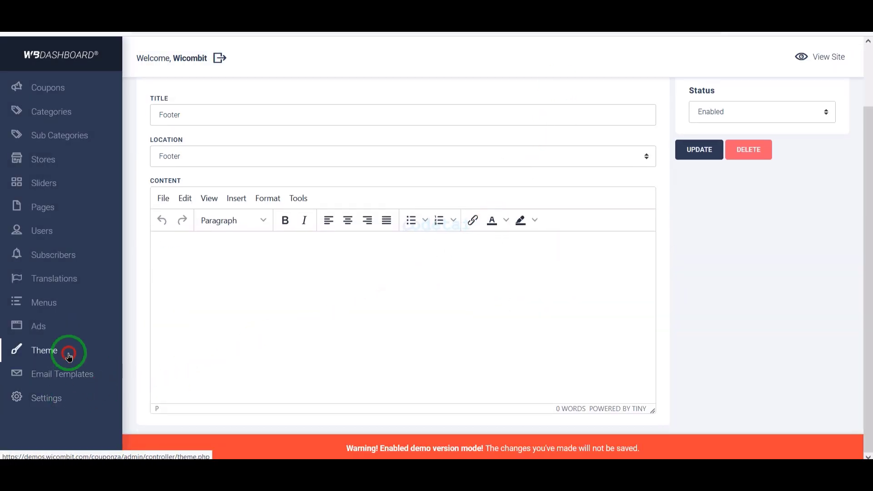
click(47, 398)
scroll(408, 299, down, 10)
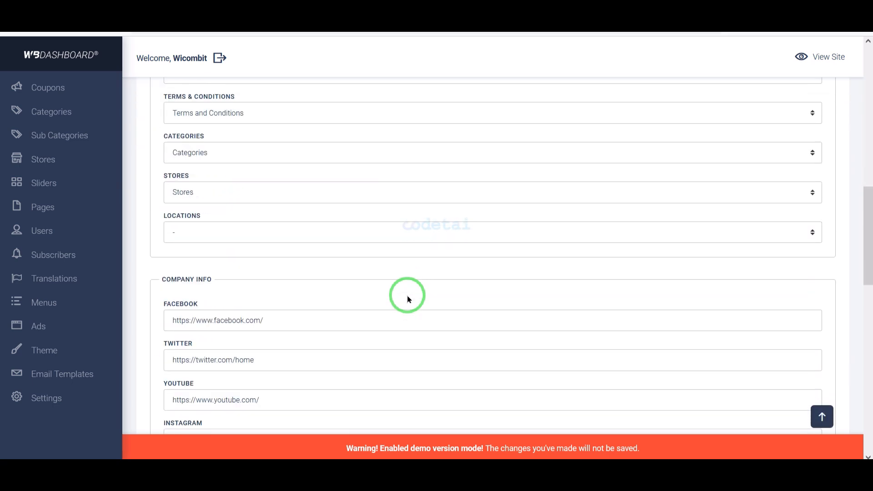
scroll(407, 299, down, 10)
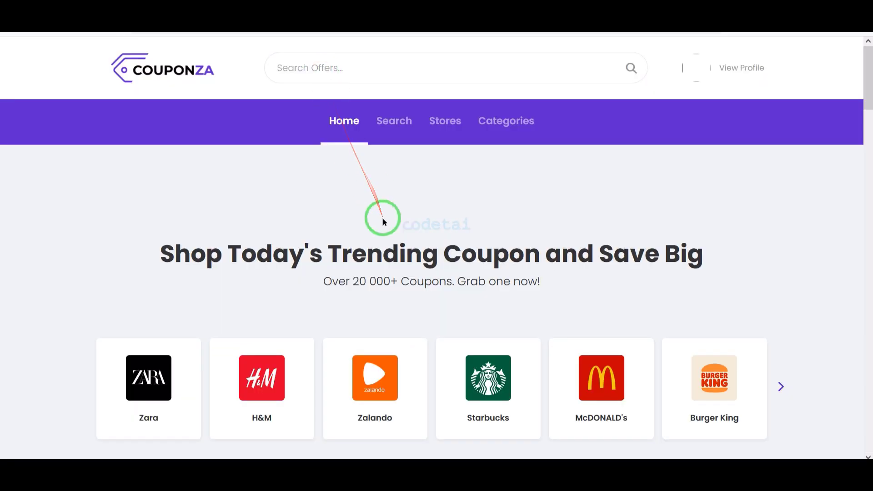
scroll(383, 222, down, 15)
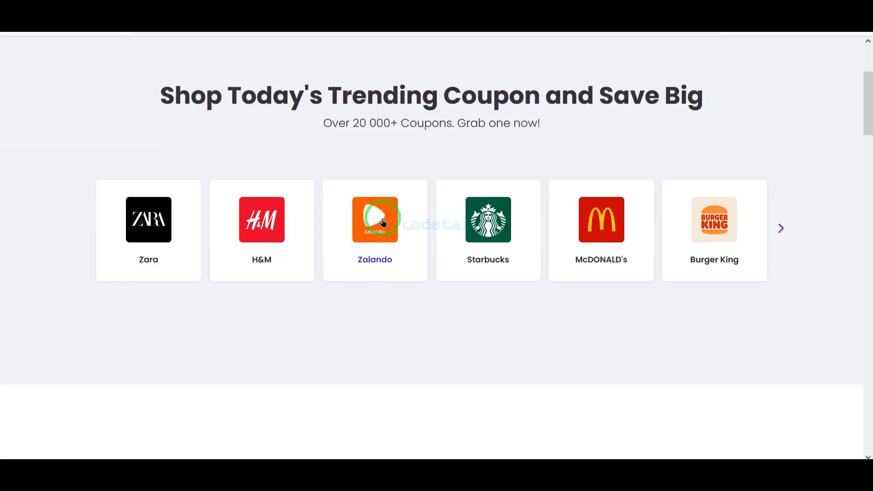
scroll(383, 222, down, 15)
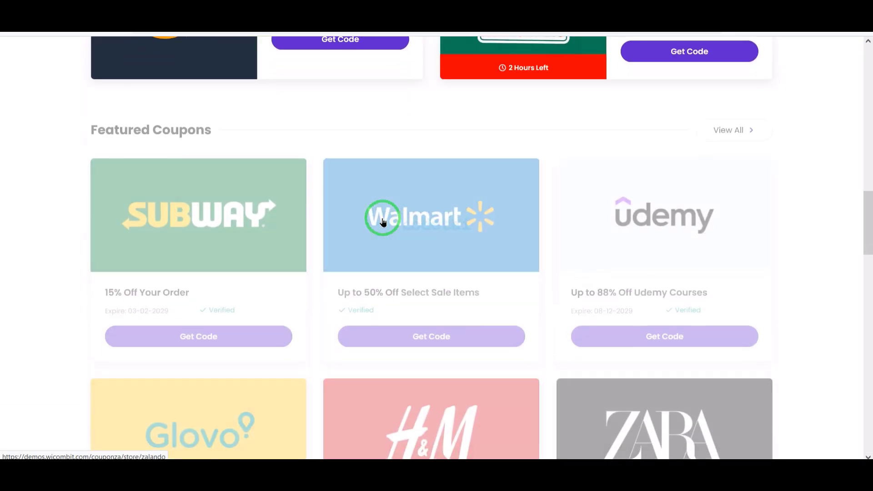
scroll(384, 222, down, 20)
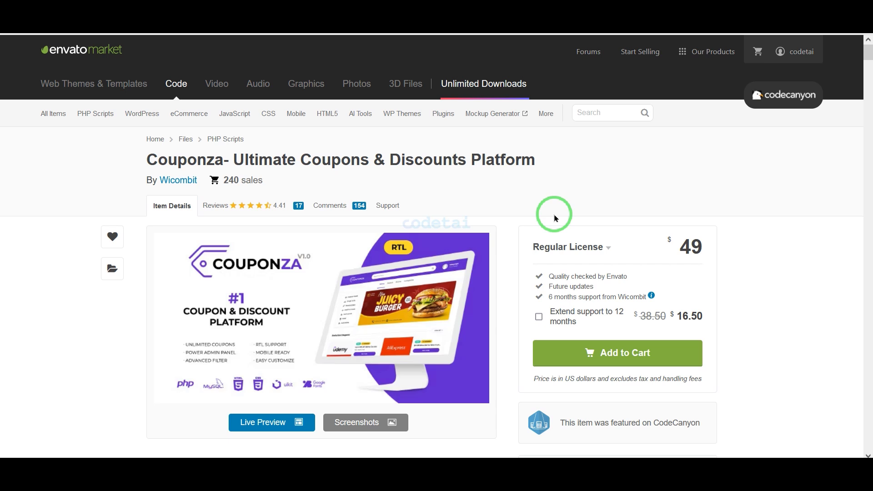
- Scroll the Couponza item page through Item Details to the Changelog, then back up
scroll(556, 219, down, 2)
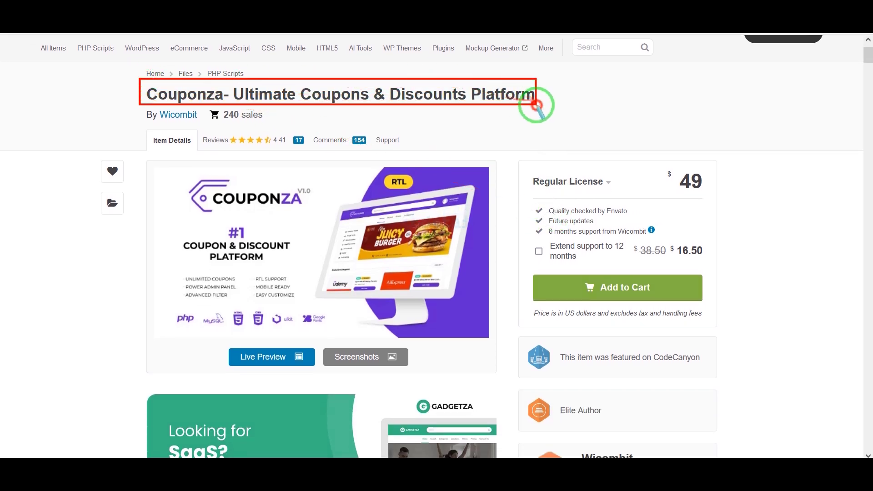
mouse_move(518, 147)
mouse_down()
mouse_move(725, 296)
mouse_move(726, 328)
mouse_up()
scroll(726, 330, down, 6)
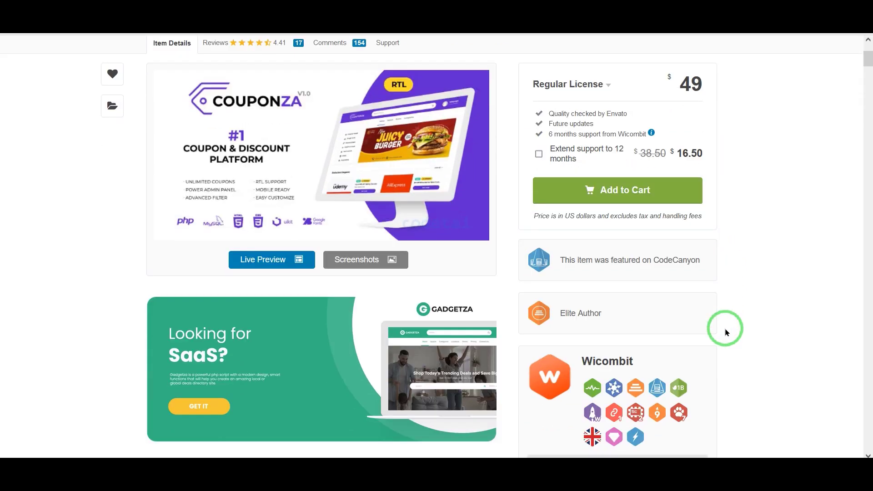
scroll(726, 332, down, 5)
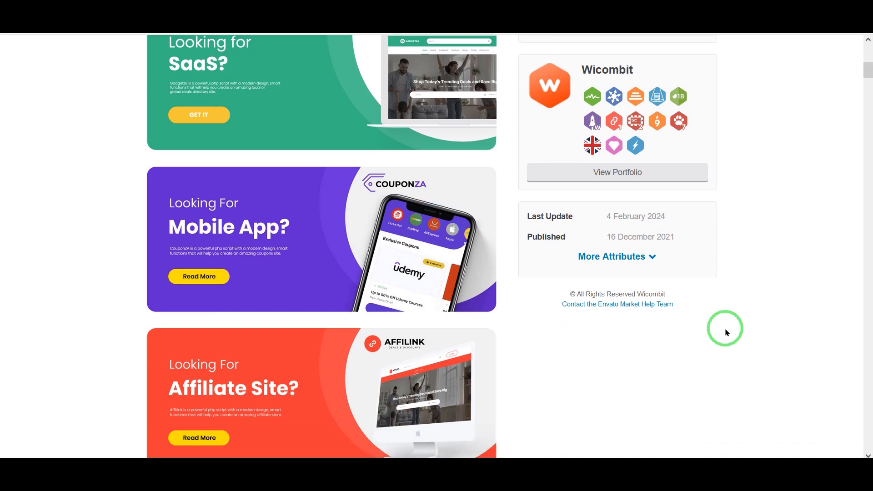
scroll(726, 332, down, 11)
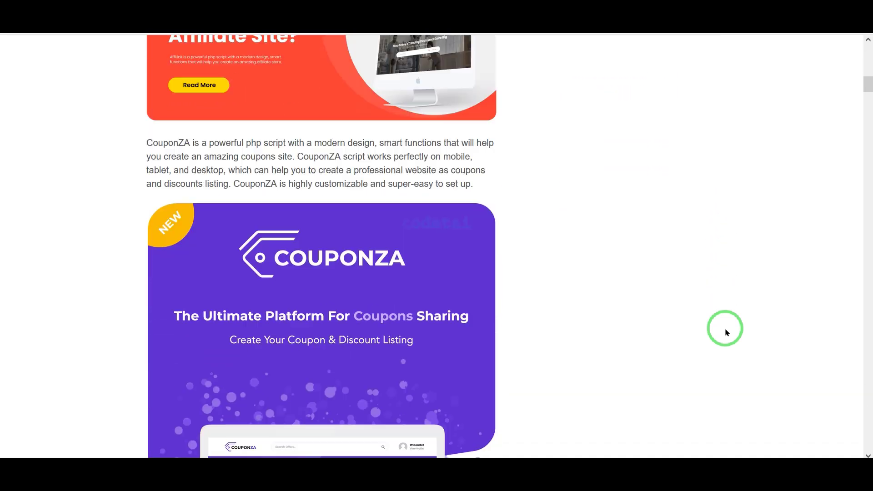
scroll(726, 332, down, 2)
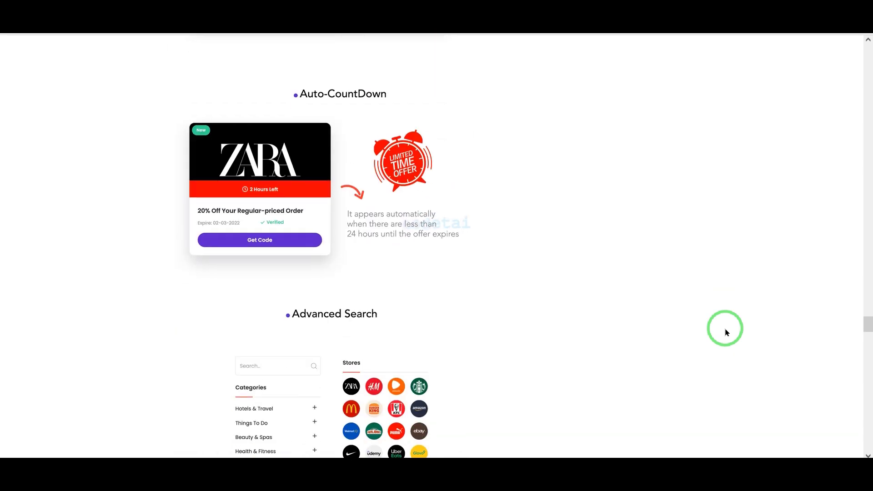
scroll(726, 333, down, 15)
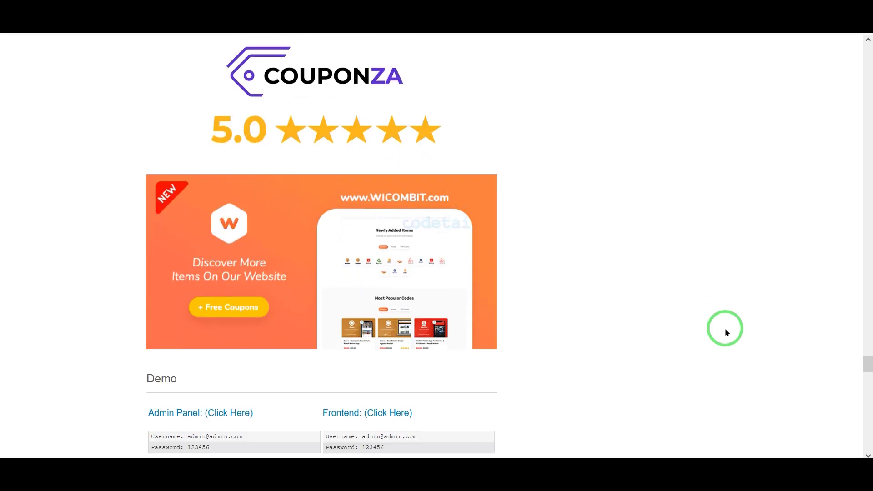
scroll(726, 333, down, 11)
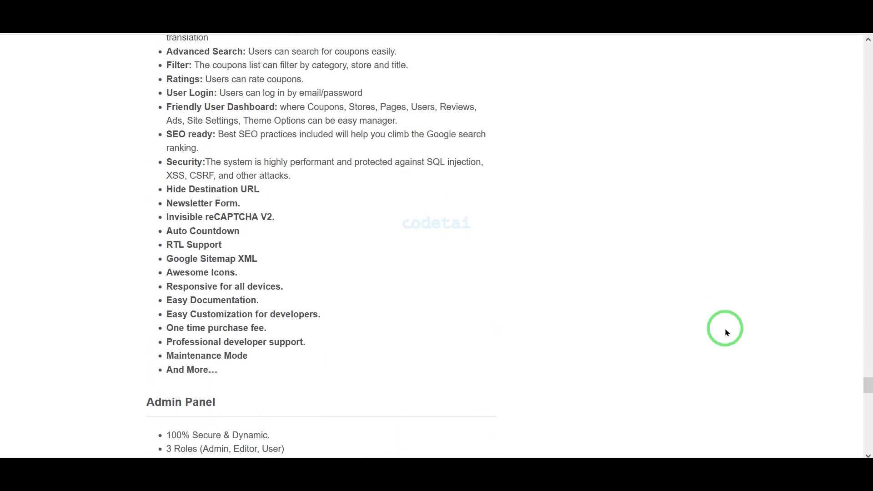
scroll(726, 332, down, 10)
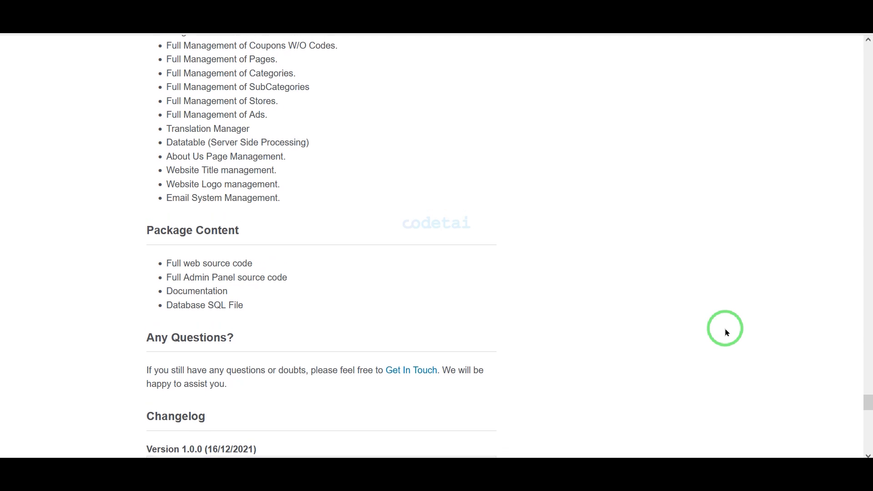
scroll(726, 329, up, 1)
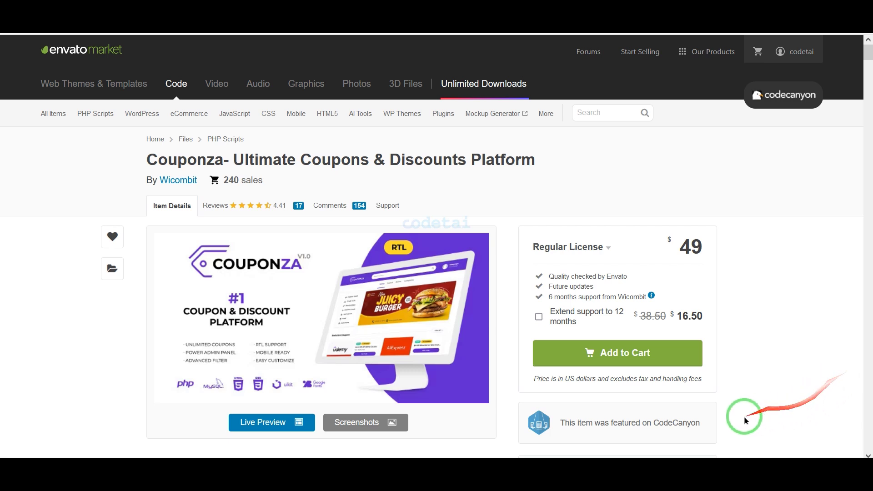
- Add Couponza to the cart and reach checkout's Create Account page with a US$ 49.00 total
click(653, 364)
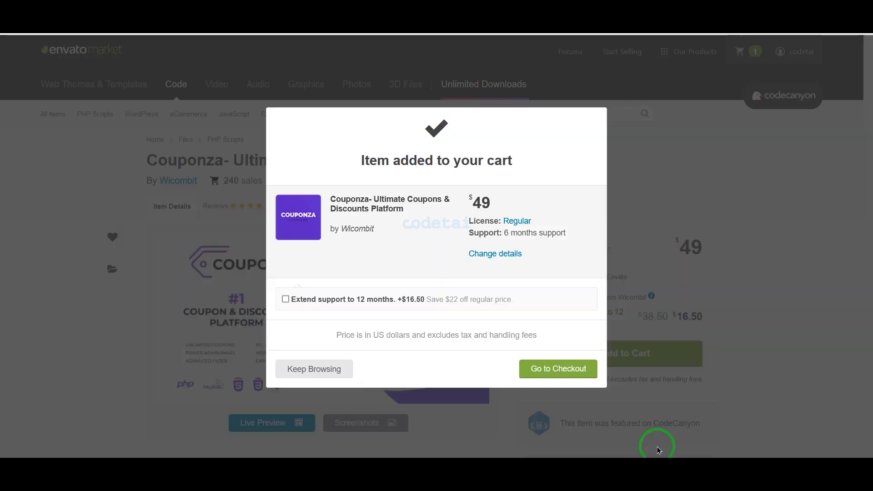
click(572, 377)
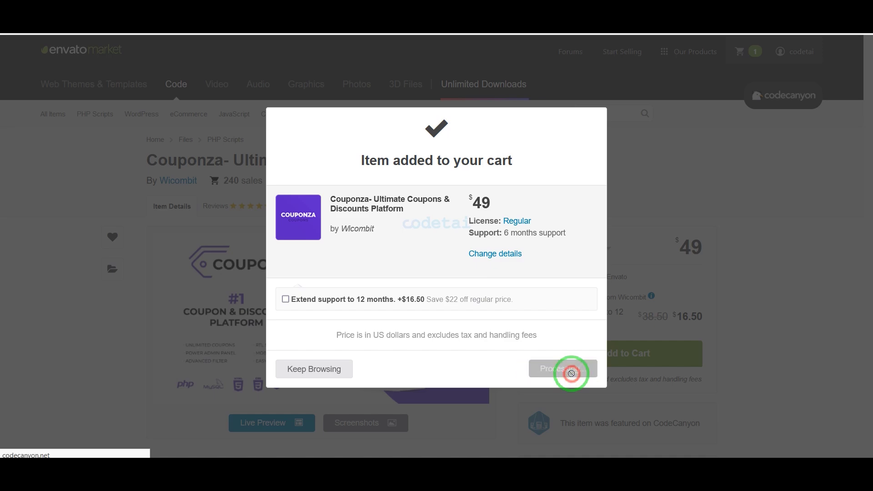
scroll(581, 370, down, 6)
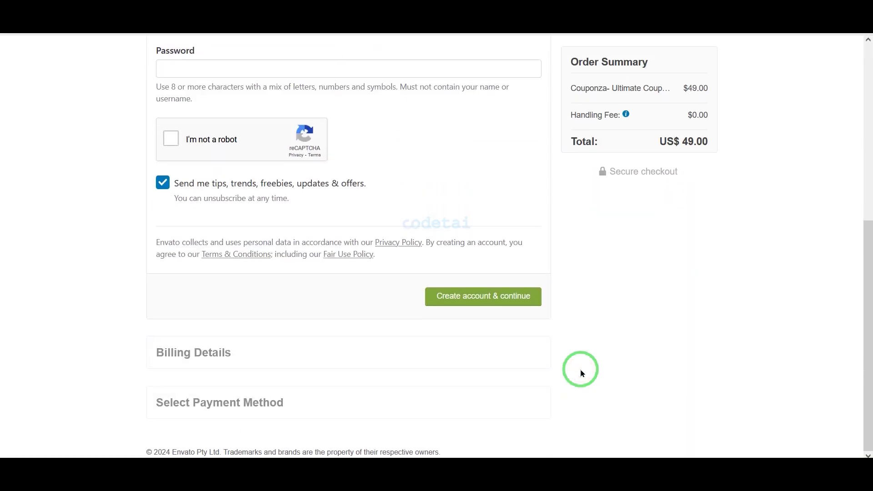
scroll(580, 370, up, 2)
scroll(581, 371, up, 5)
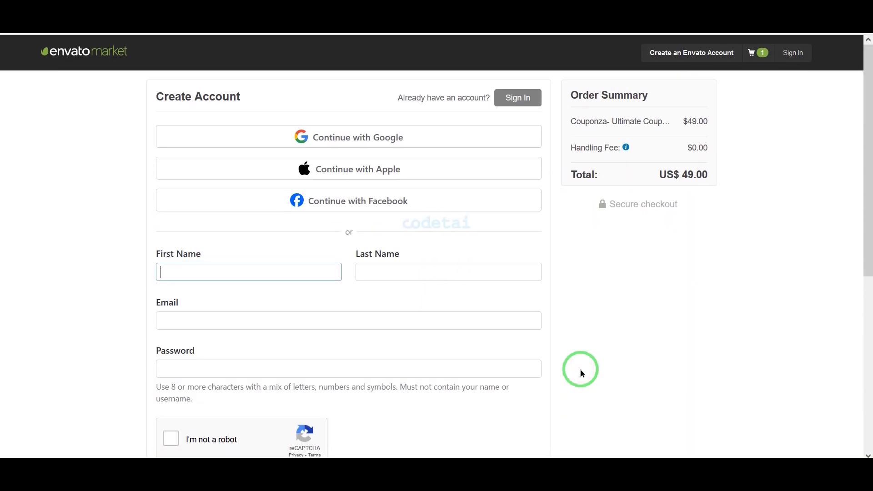
drag(146, 118, 550, 217)
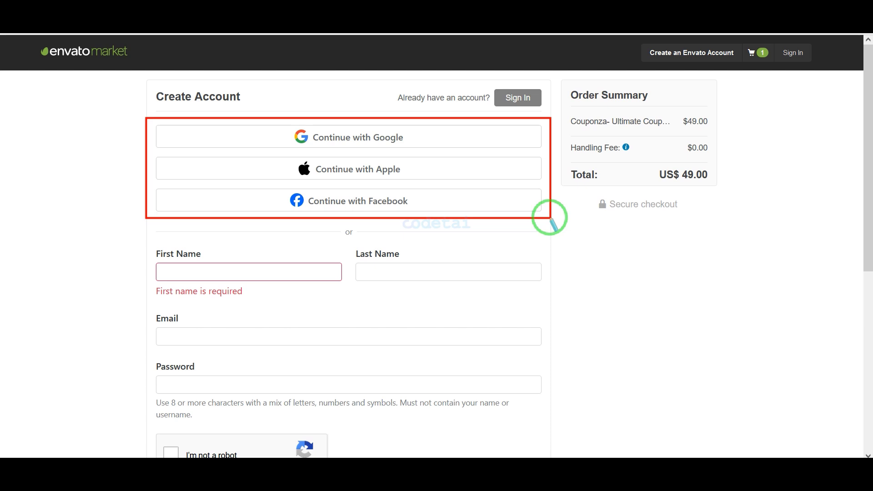
scroll(550, 218, down, 3)
mouse_move(146, 75)
mouse_down()
mouse_move(249, 108)
mouse_move(554, 232)
mouse_move(555, 263)
mouse_up()
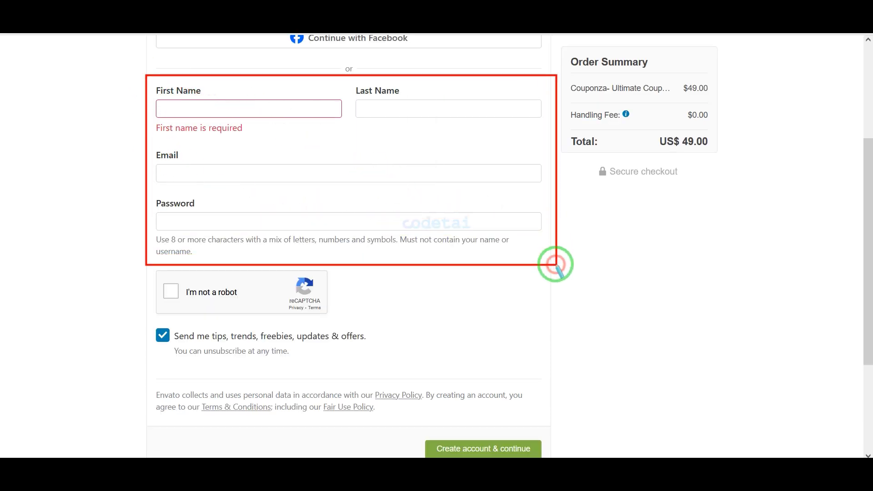
- Sign in at checkout with the saved username and password, then save the billing details
scroll(555, 263, up, 3)
click(516, 97)
click(309, 271)
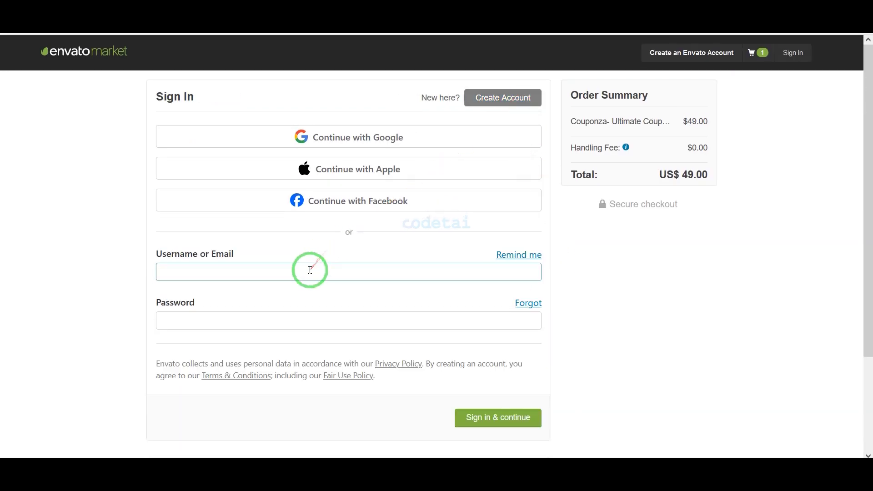
text(codetai)
click(232, 288)
click(215, 314)
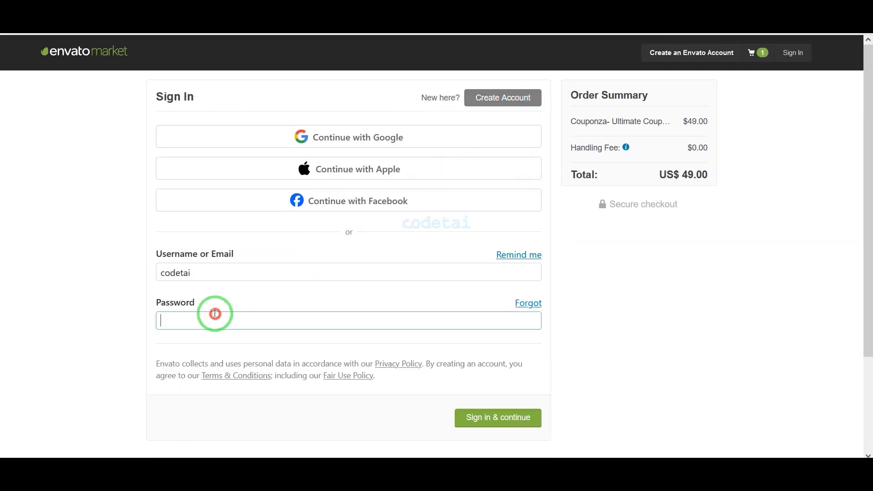
click(509, 423)
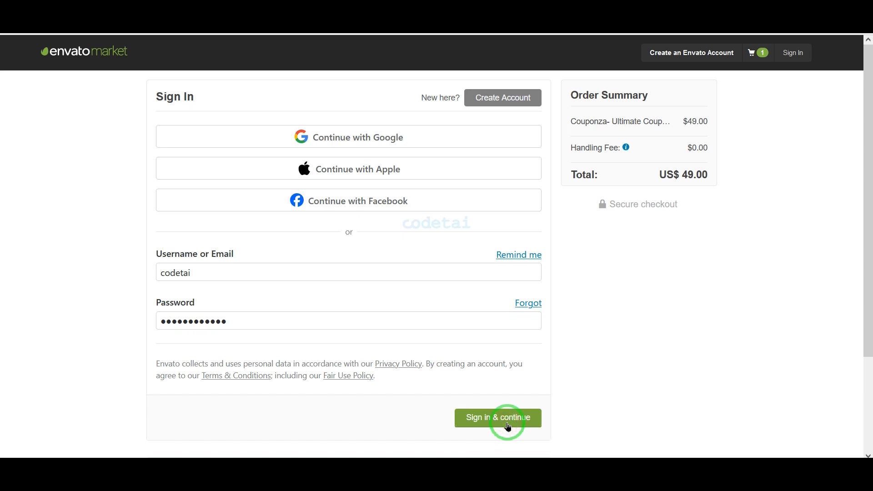
click(530, 186)
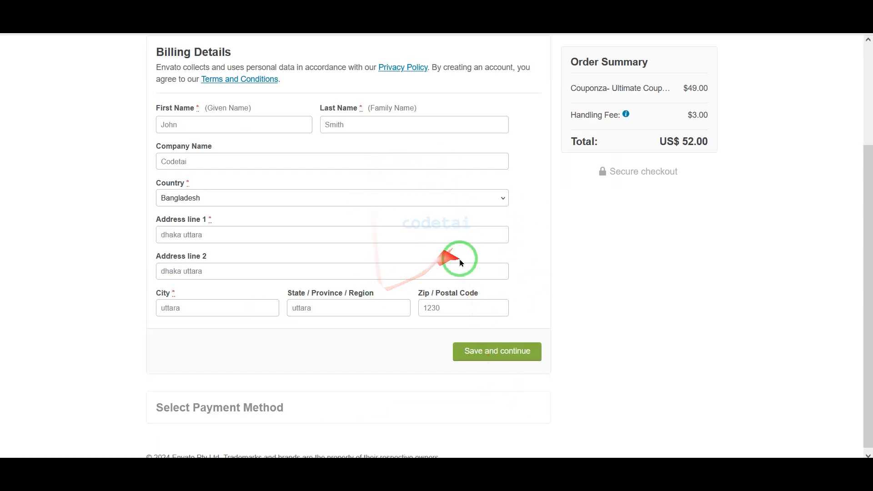
click(522, 351)
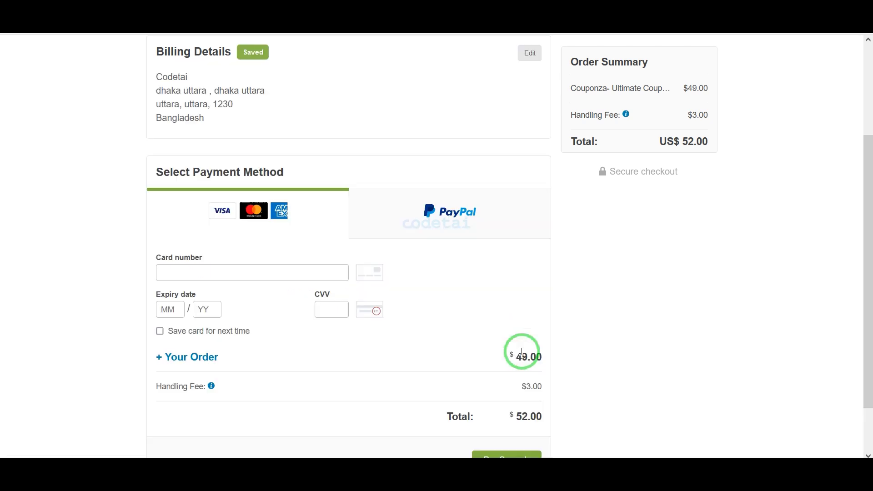
- Enter the card number, expiry and CVV, then pay the US$ 52.00 order
drag(126, 85, 559, 188)
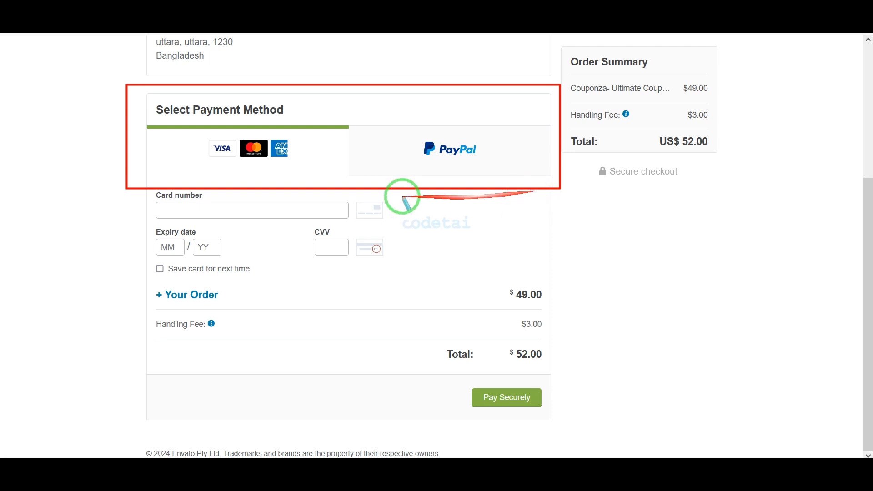
mouse_move(198, 130)
mouse_down()
mouse_move(296, 156)
mouse_move(306, 169)
mouse_up()
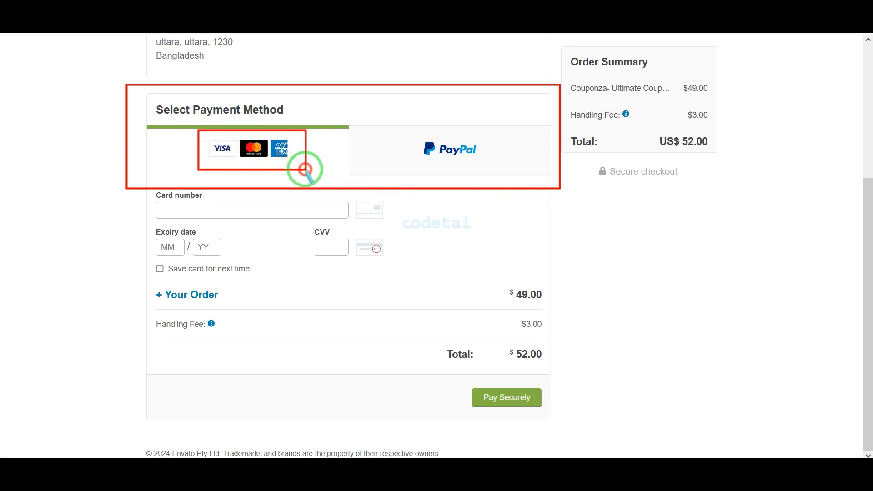
drag(459, 154, 493, 168)
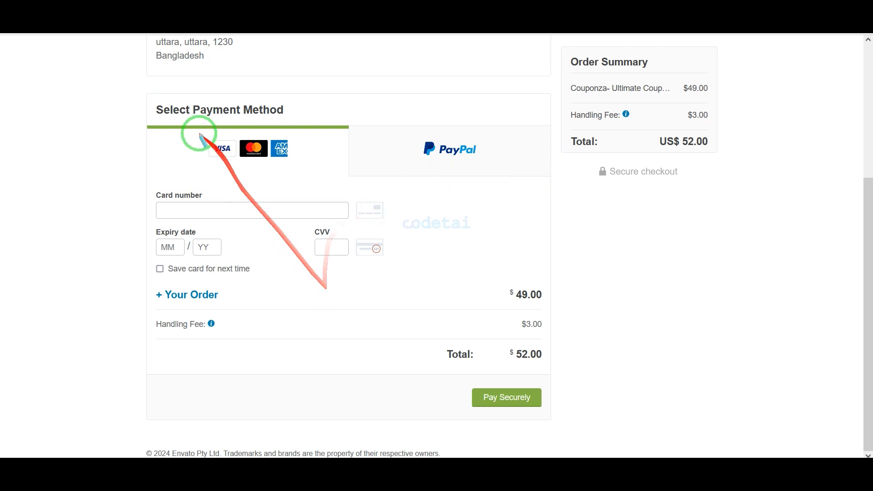
drag(189, 131, 322, 169)
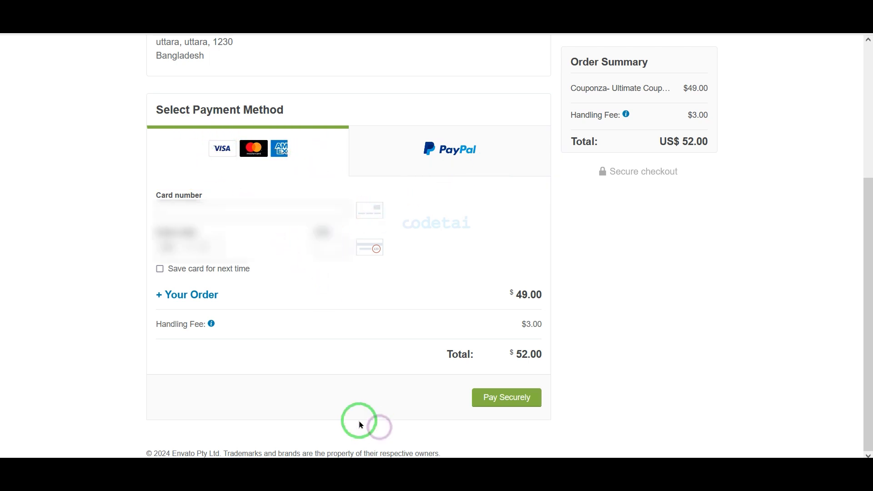
click(232, 210)
key(ctrl+v)
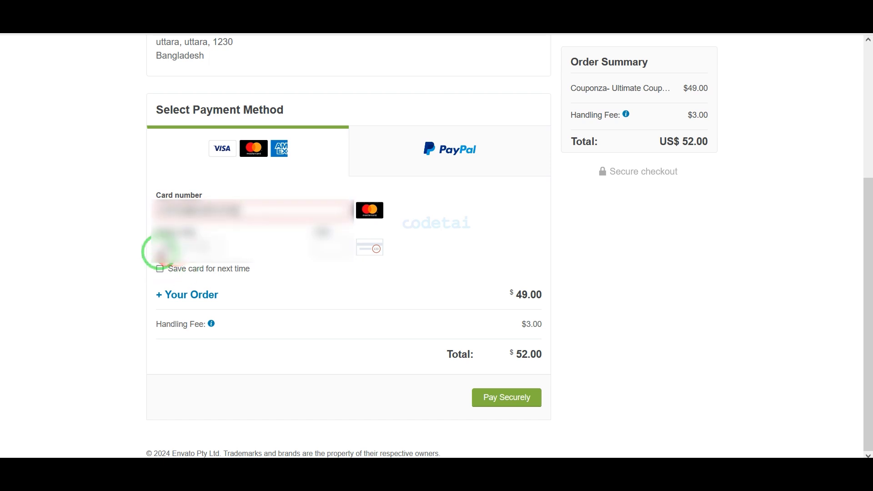
click(165, 249)
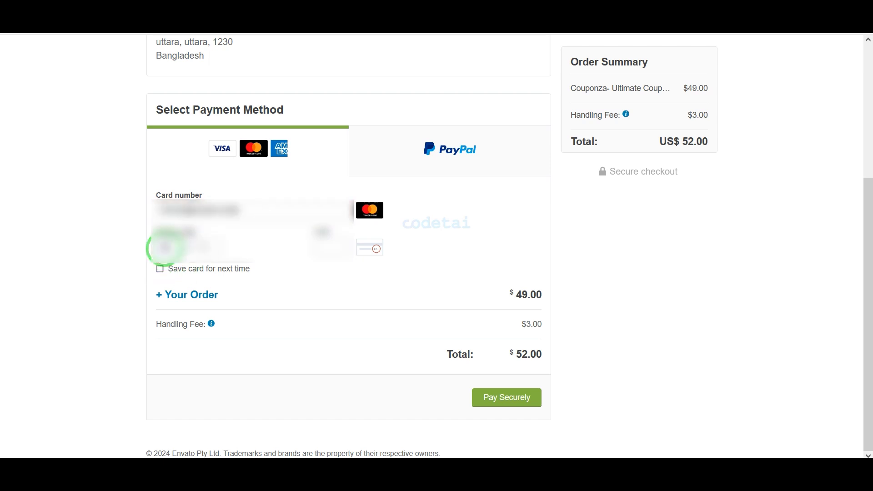
click(319, 247)
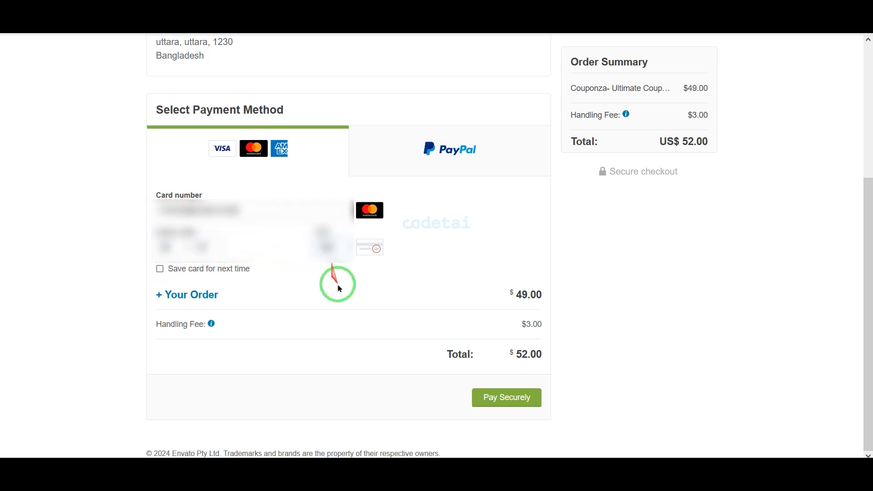
drag(462, 383, 536, 410)
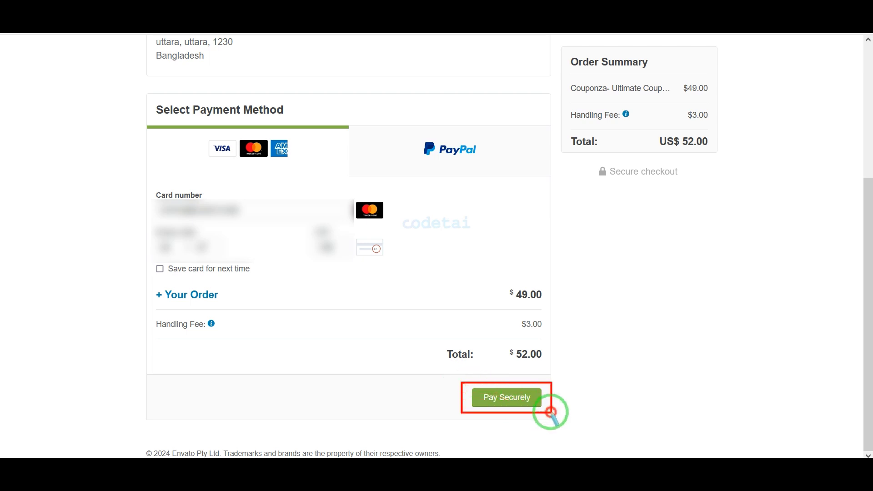
click(515, 398)
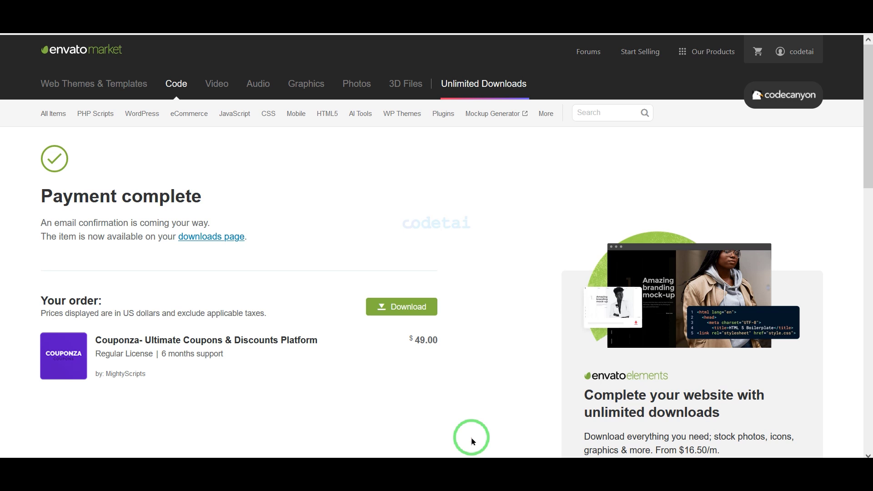
- Download all Couponza files from the CodeCanyon Downloads page
click(781, 53)
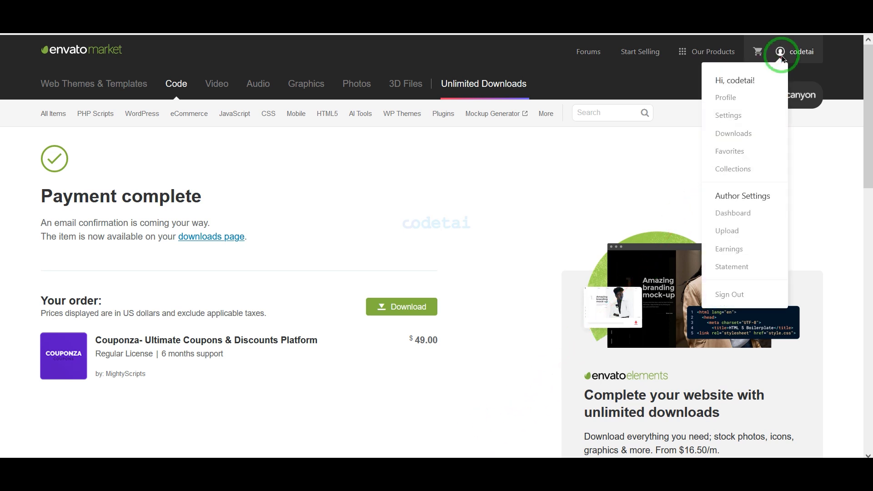
click(746, 138)
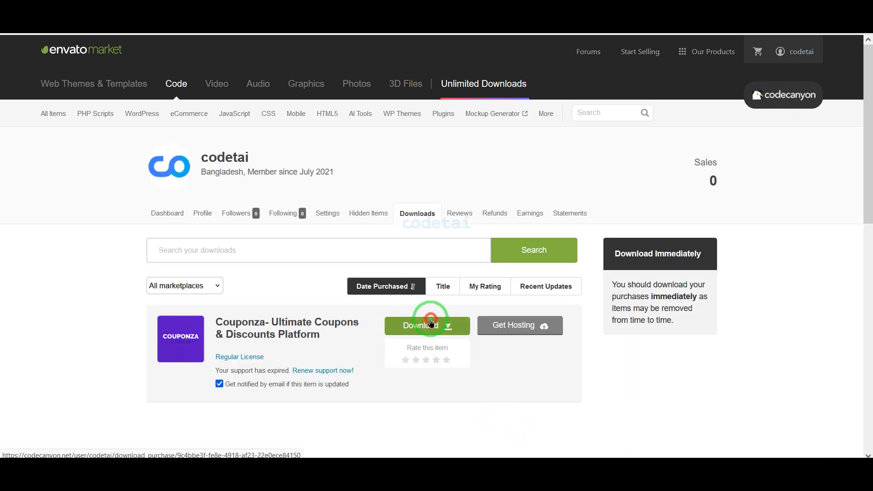
click(440, 326)
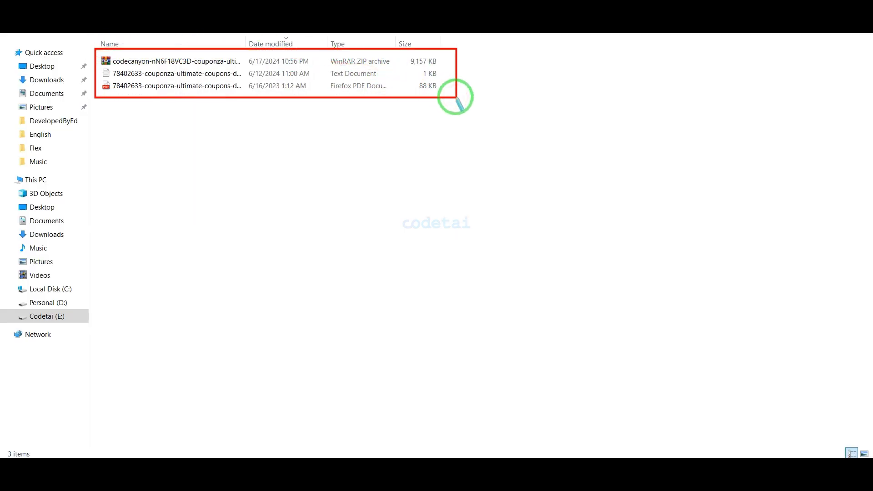
- Extract the Couponza ZIP into its own folder and open the codecanyon folder
right_click(244, 61)
click(278, 119)
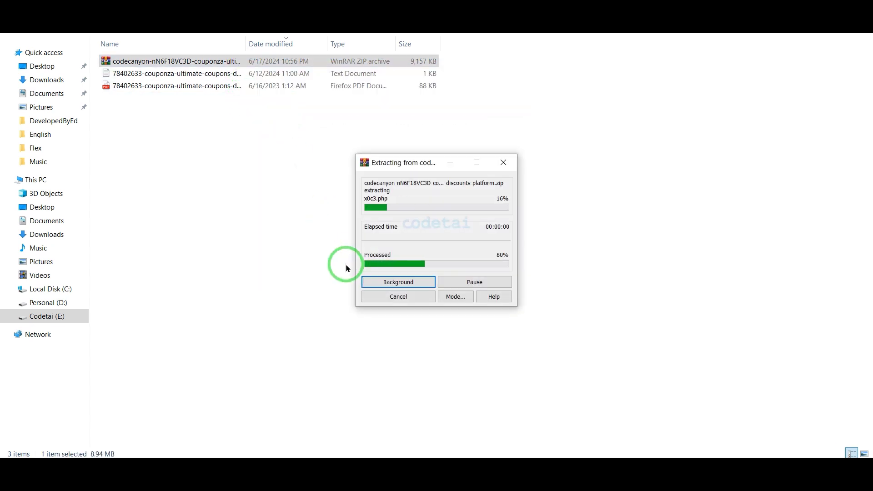
double_click(202, 99)
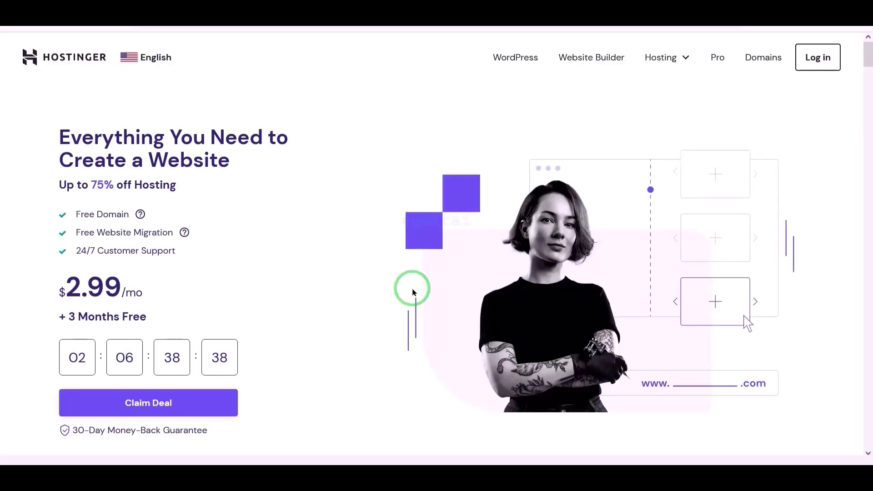
- Scroll down through the Hostinger homepage offers and back up to the top
scroll(412, 291, down, 10)
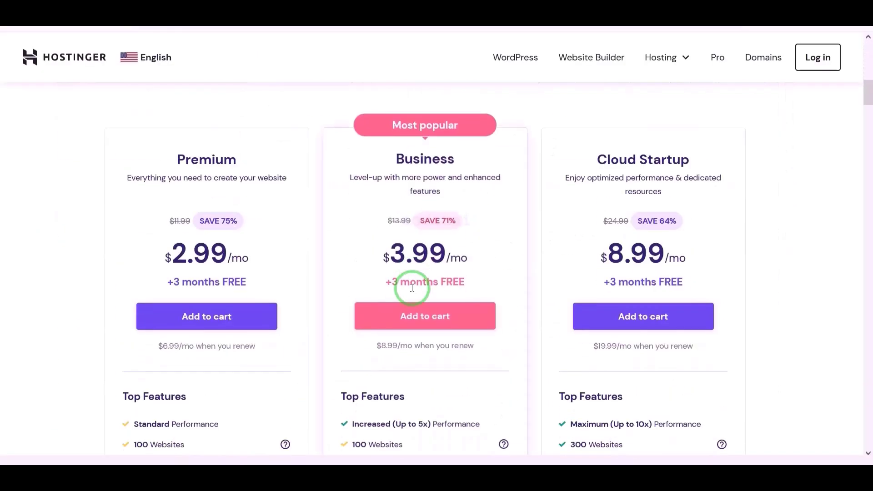
scroll(412, 288, down, 12)
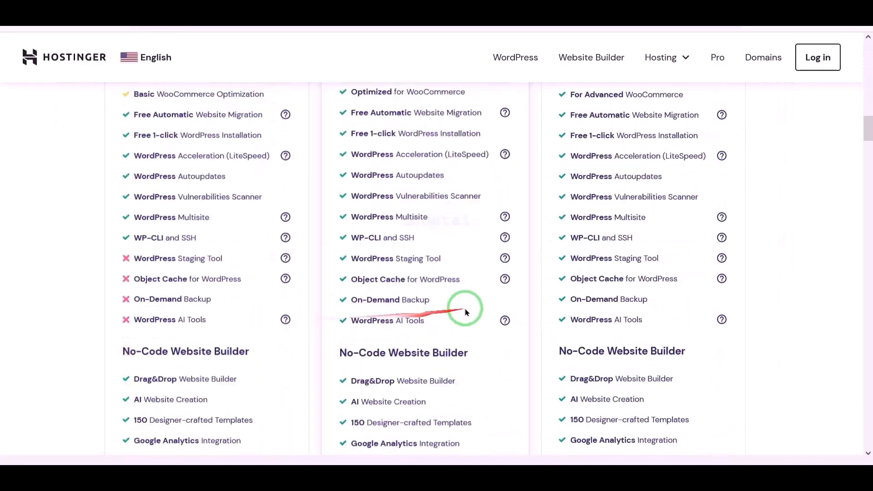
scroll(465, 312, down, 10)
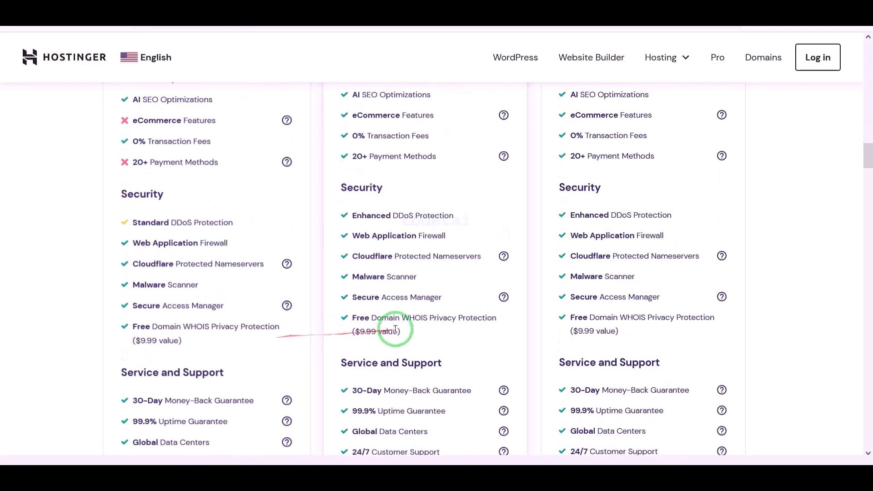
scroll(395, 330, down, 12)
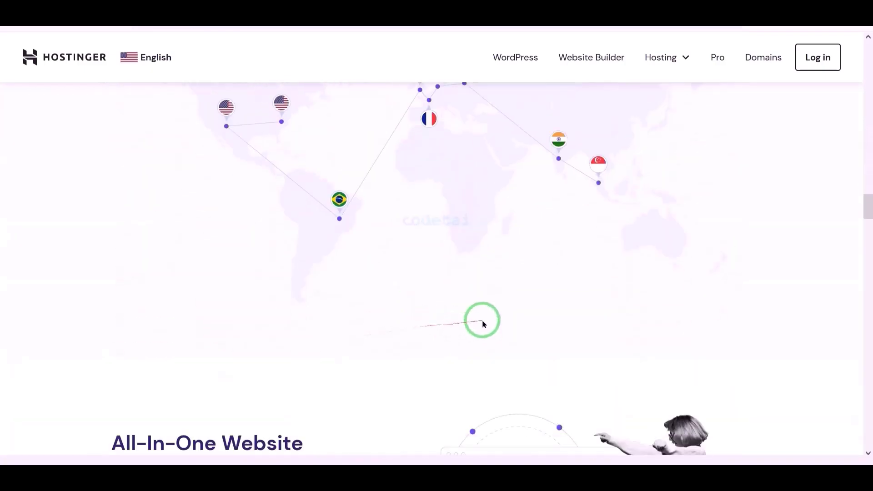
scroll(483, 323, down, 12)
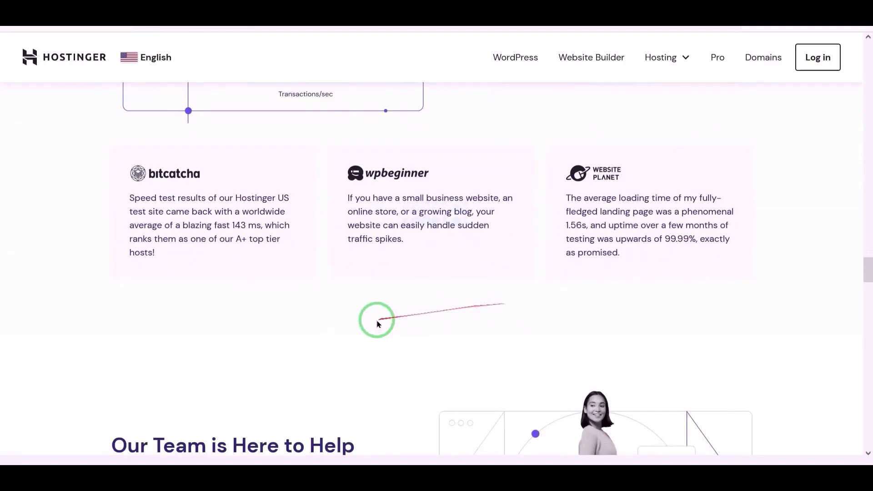
scroll(377, 324, down, 12)
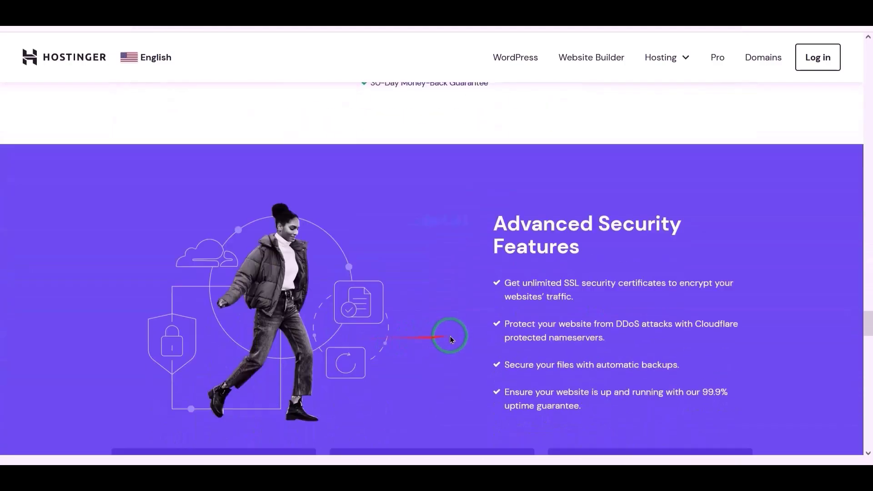
scroll(450, 339, down, 8)
scroll(471, 335, down, 20)
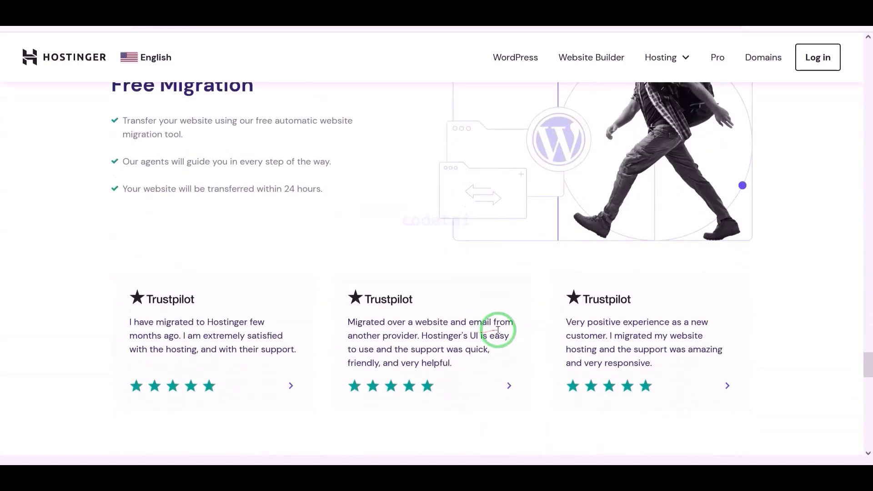
scroll(405, 348, down, 9)
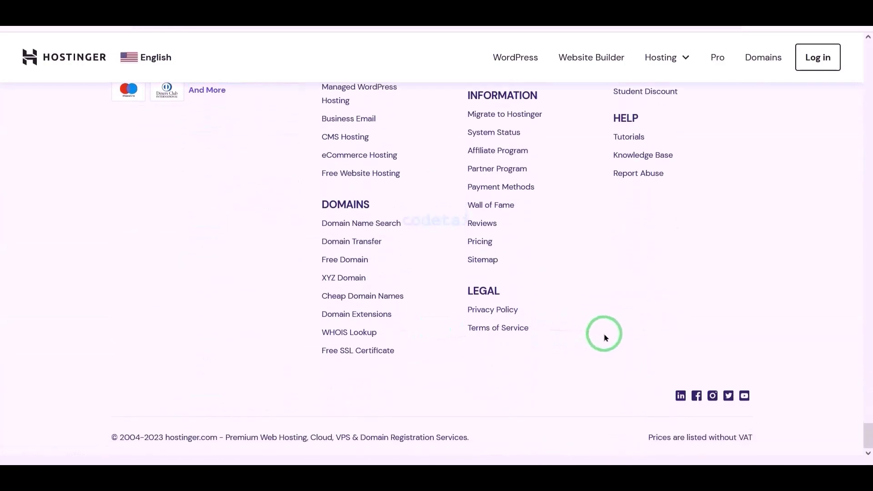
scroll(605, 338, up, 12)
scroll(605, 337, up, 15)
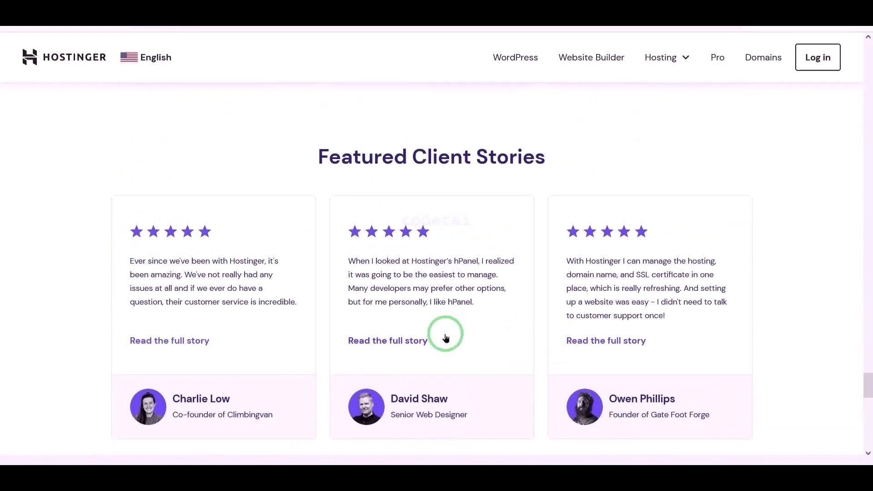
scroll(482, 352, up, 20)
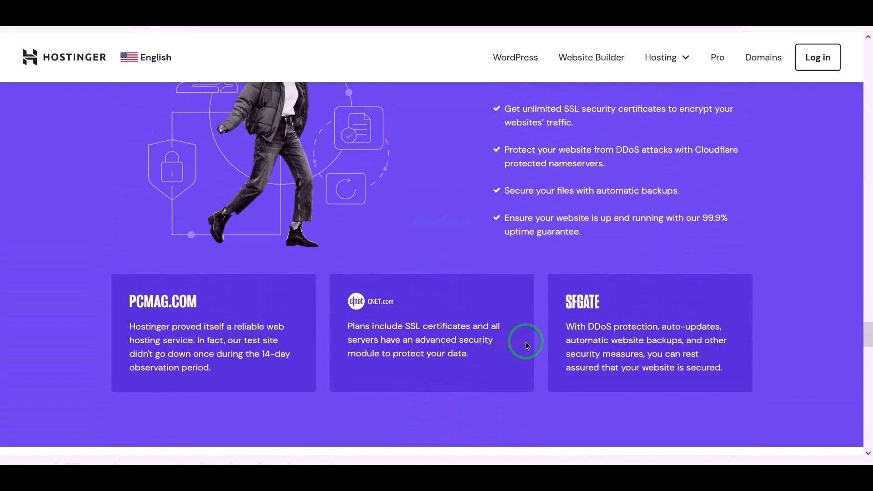
scroll(442, 350, up, 18)
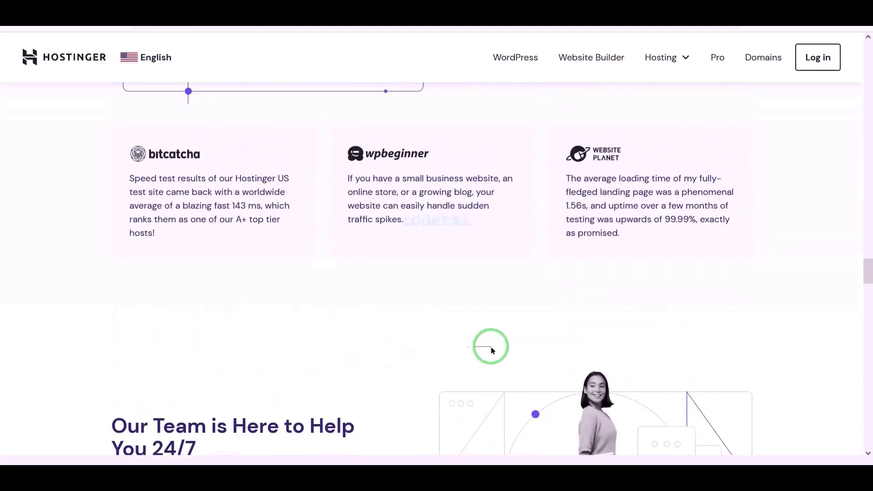
scroll(269, 357, up, 18)
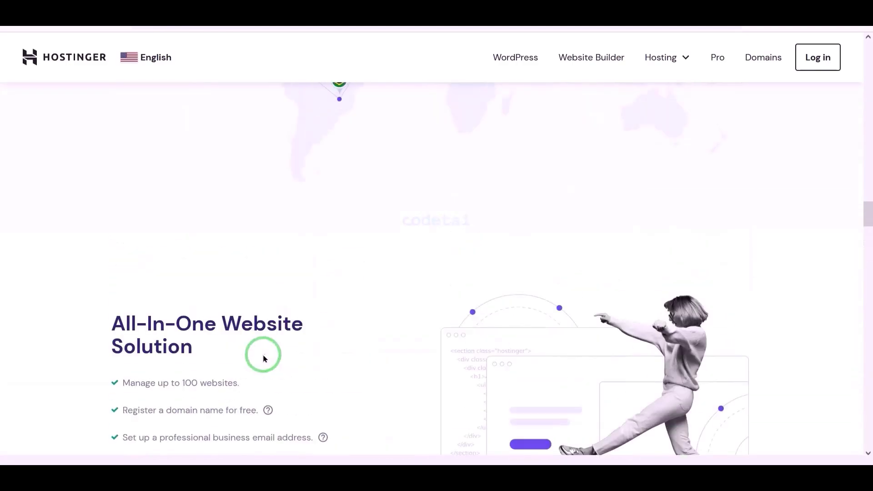
scroll(317, 371, up, 15)
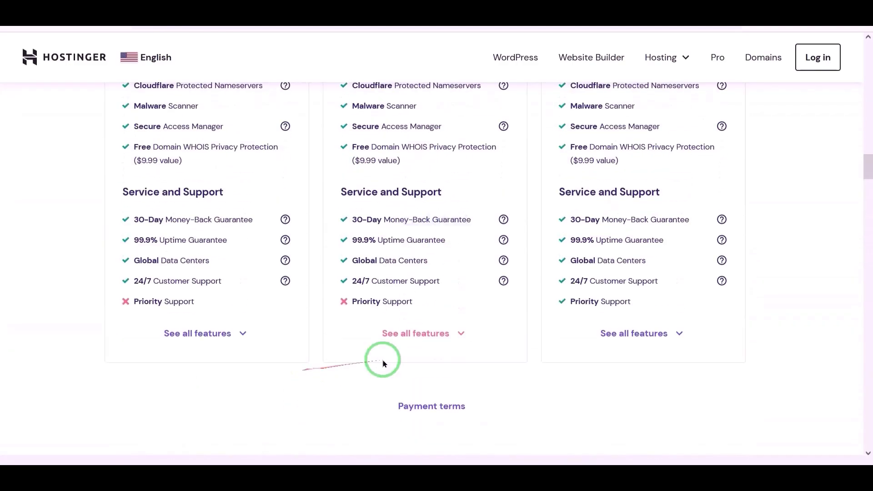
scroll(431, 320, up, 18)
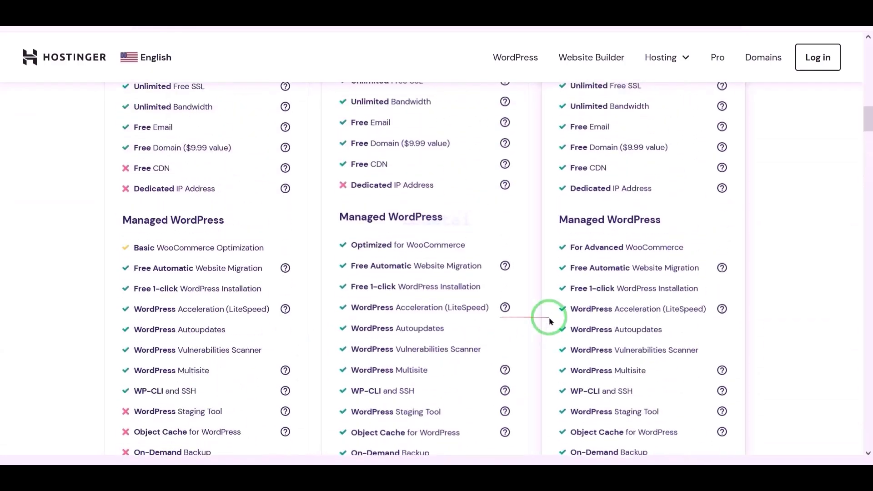
scroll(466, 315, up, 8)
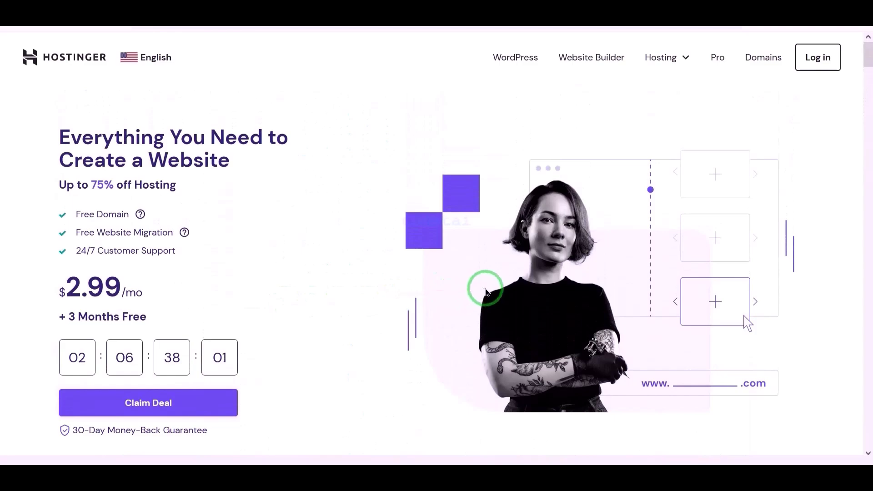
- Go to Hosting > Web Hosting and highlight the Free Domain row
click(661, 57)
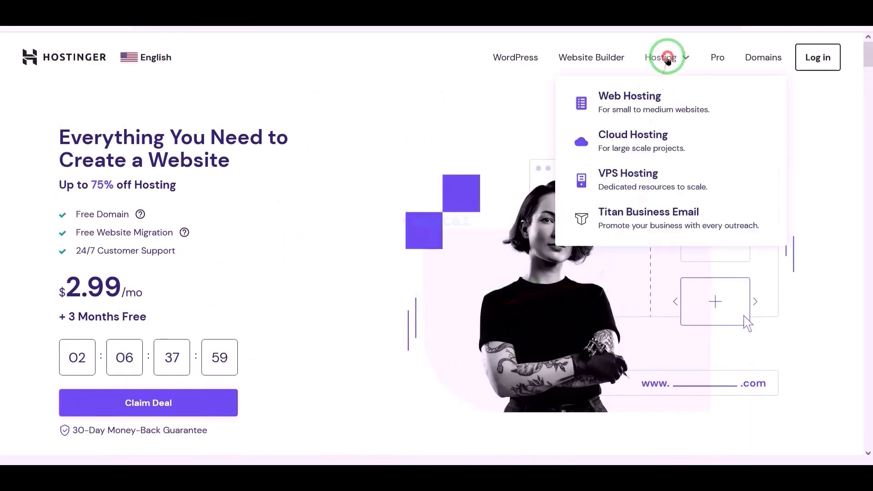
click(642, 105)
scroll(448, 233, down, 10)
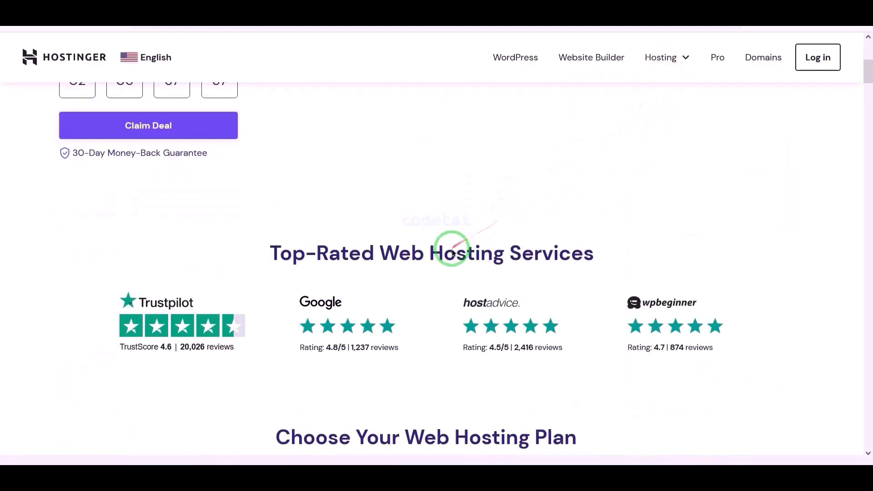
scroll(300, 294, down, 7)
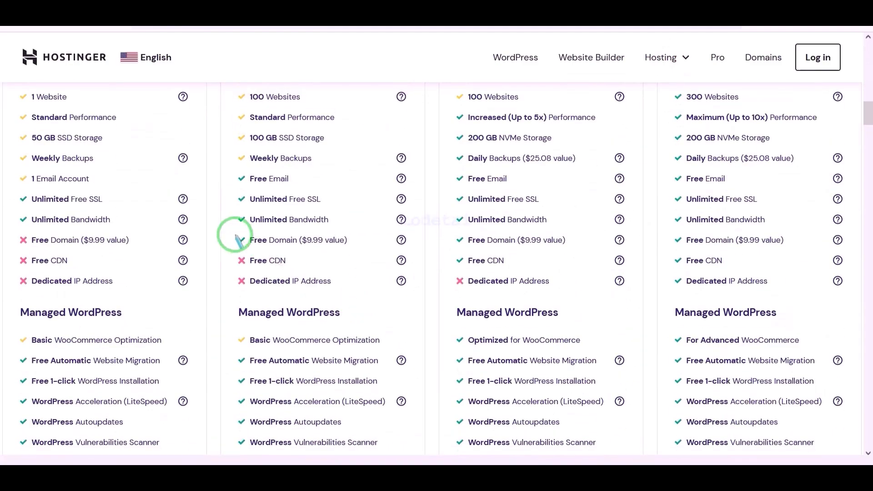
drag(277, 245, 624, 247)
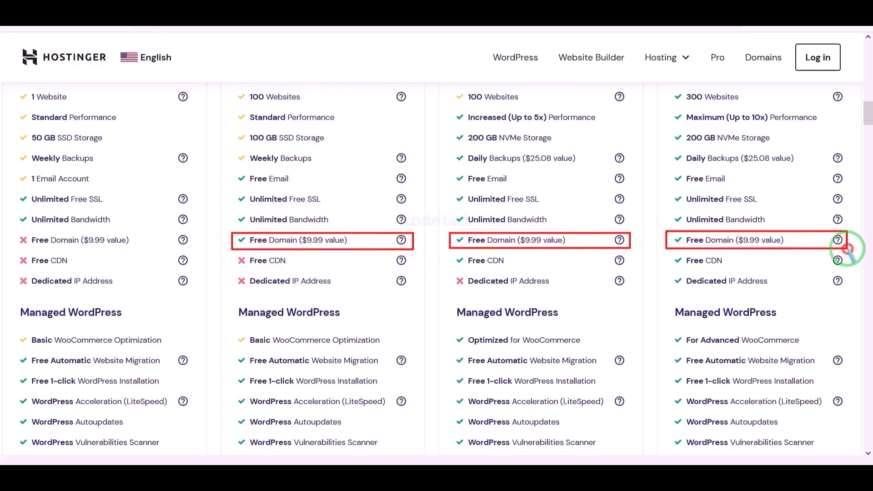
- Highlight each plan's 30-Day Money-Back Guarantee and 24/7 Customer Support rows, then clear the outlines
scroll(531, 224, down, 7)
scroll(311, 310, down, 10)
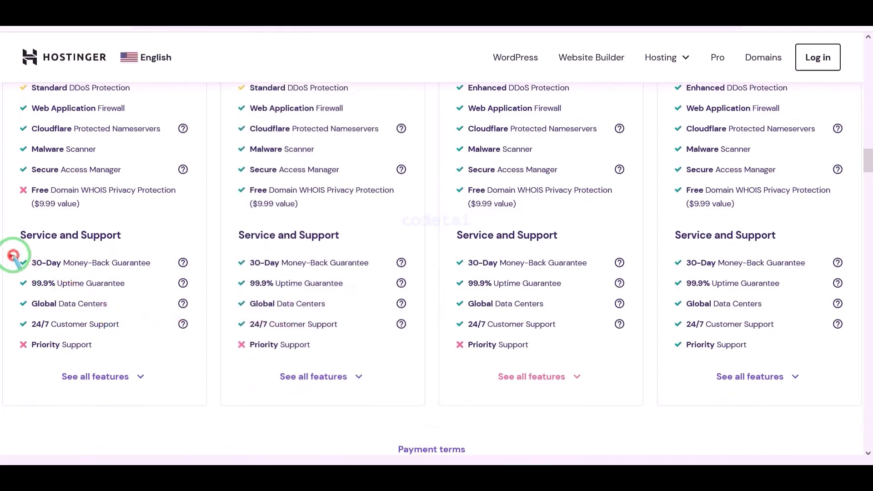
mouse_move(13, 256)
mouse_down()
mouse_move(203, 270)
mouse_move(408, 269)
mouse_up()
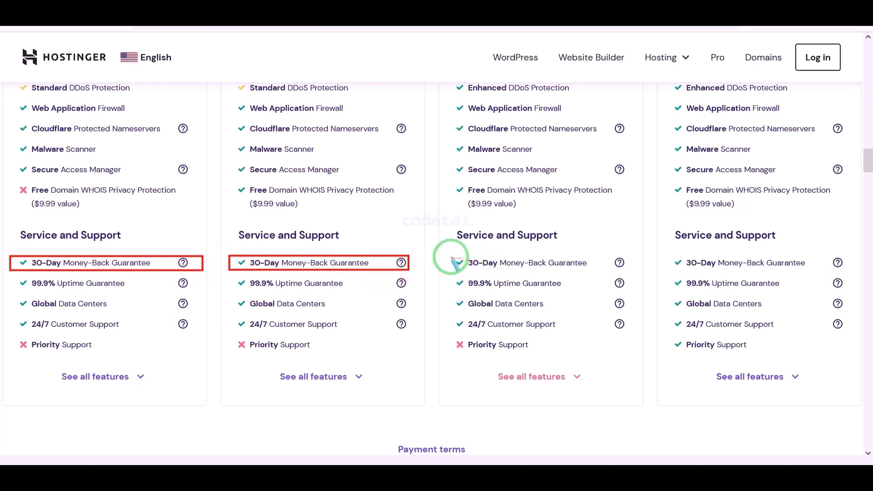
drag(476, 263, 634, 271)
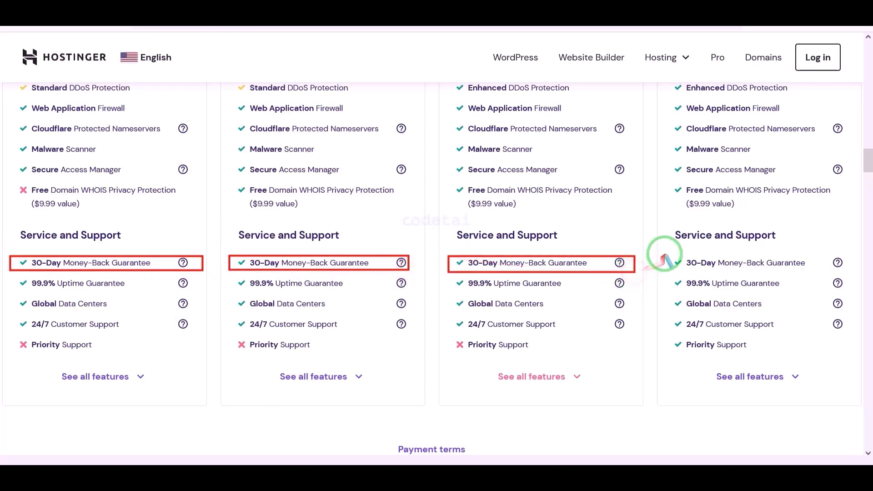
drag(690, 260, 847, 272)
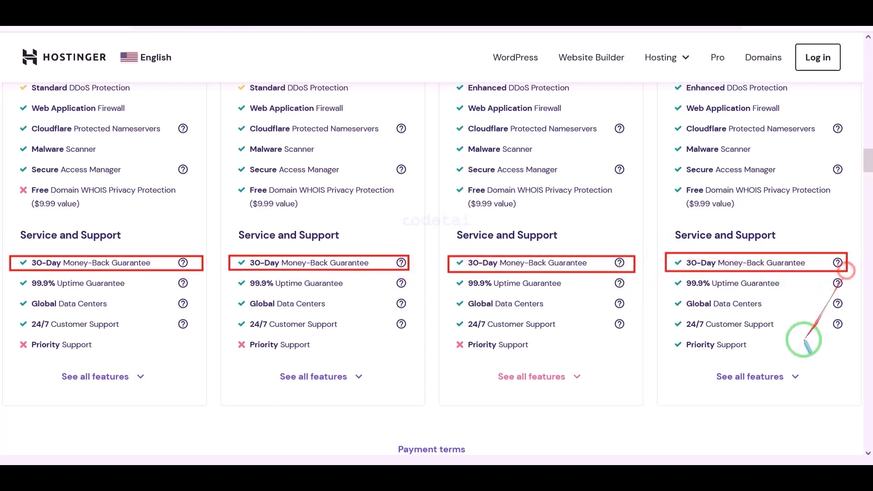
mouse_move(22, 308)
mouse_down()
mouse_move(15, 315)
mouse_move(192, 333)
mouse_up()
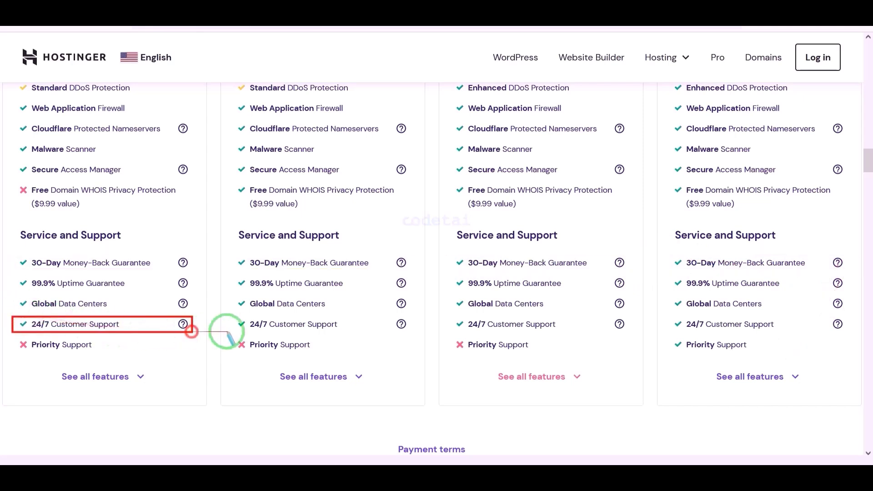
drag(253, 321, 855, 333)
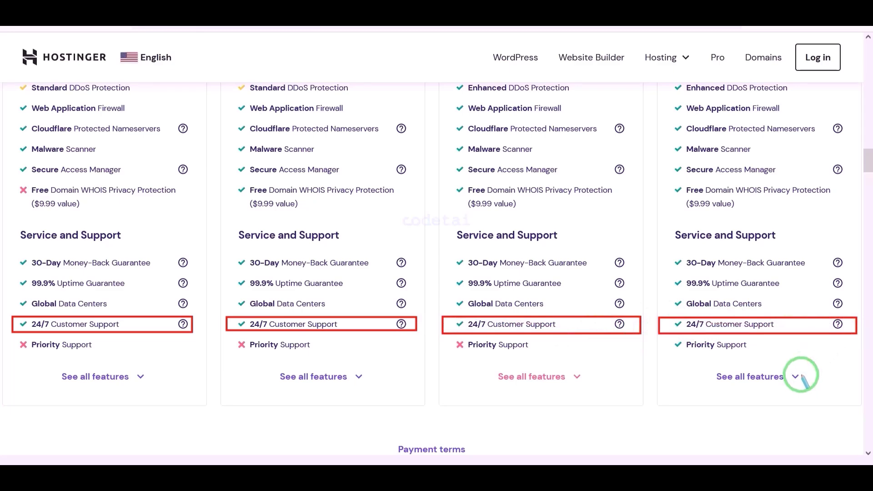
right_click(740, 363)
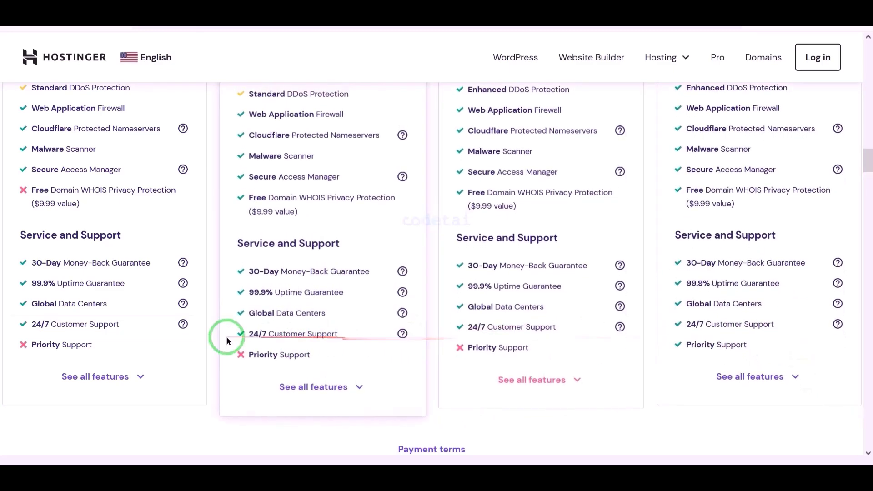
- Scroll back up to the Choose Your Web Hosting Plan section
scroll(727, 357, up, 15)
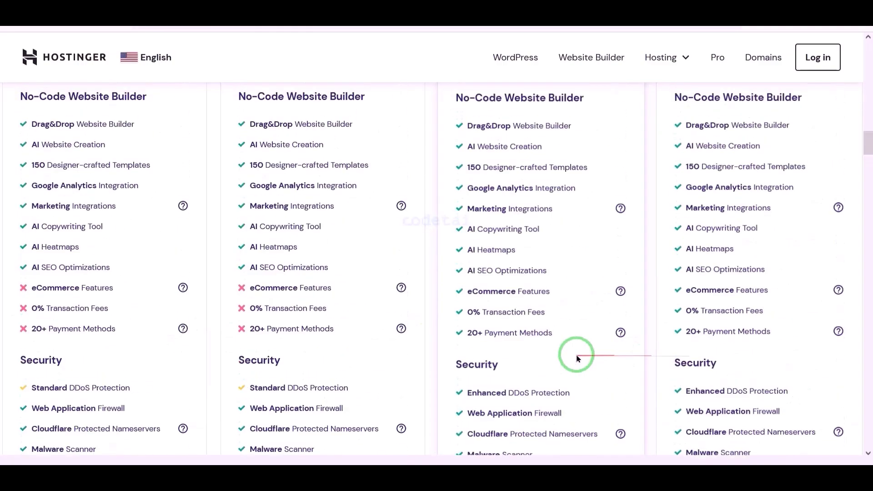
scroll(527, 356, up, 10)
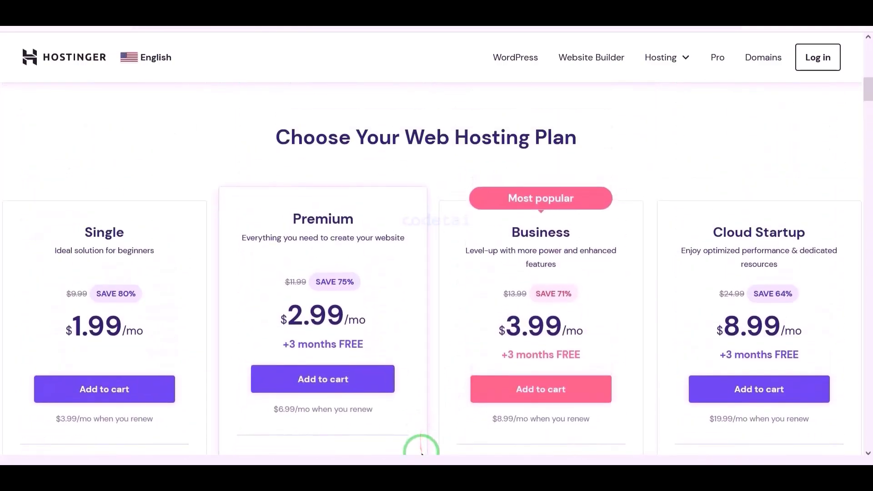
scroll(571, 314, down, 1)
scroll(572, 307, down, 2)
scroll(536, 309, up, 3)
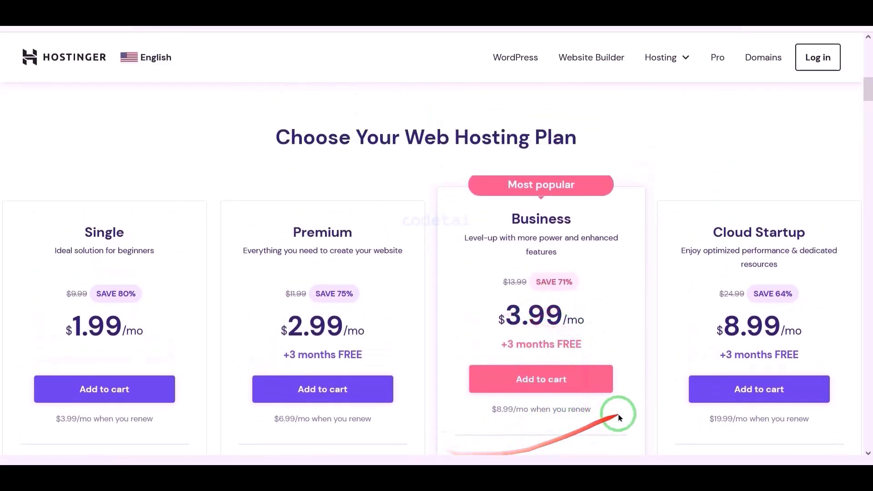
- Add the Business Web Hosting plan to the cart with a 12-month billing period
click(529, 386)
scroll(565, 276, down, 4)
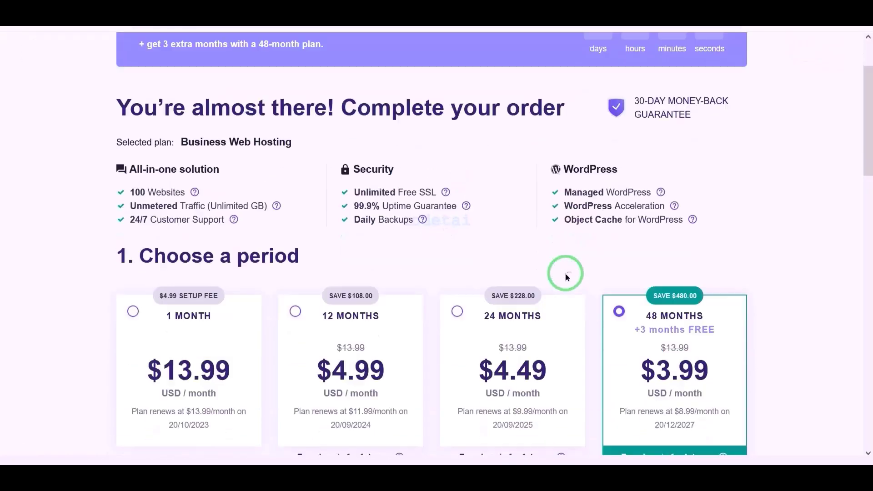
click(296, 199)
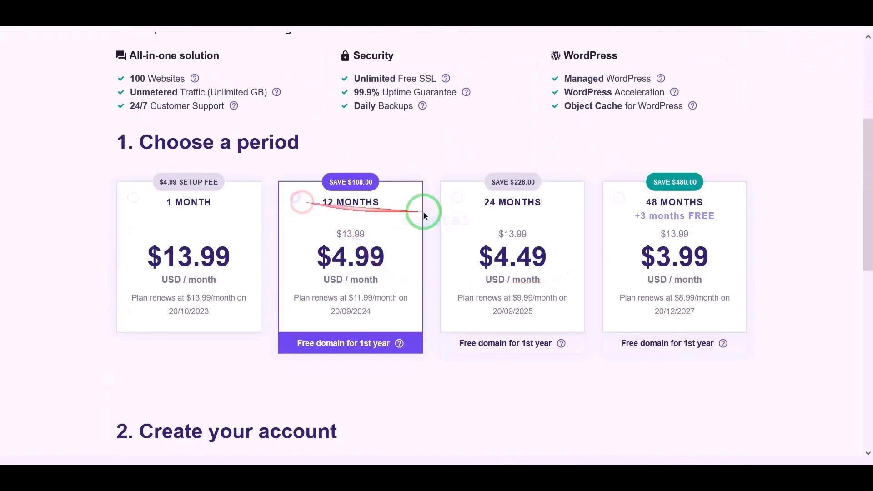
scroll(441, 236, down, 6)
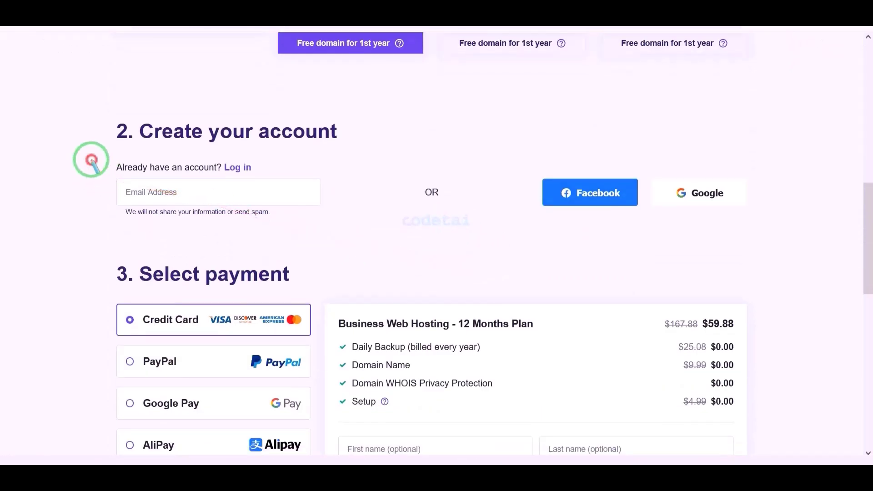
- Create the Hostinger account through Google sign-up with the account e-mail and password
drag(91, 160, 782, 227)
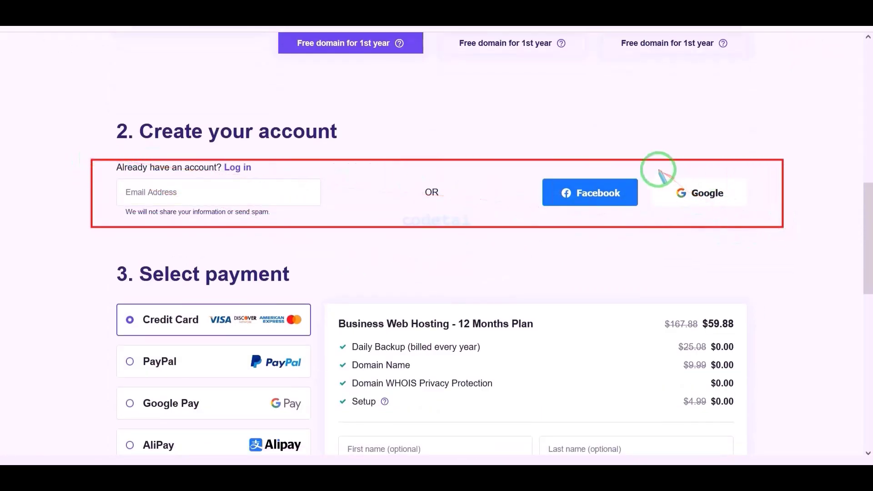
mouse_move(643, 172)
mouse_down()
mouse_move(745, 197)
mouse_move(756, 209)
mouse_up()
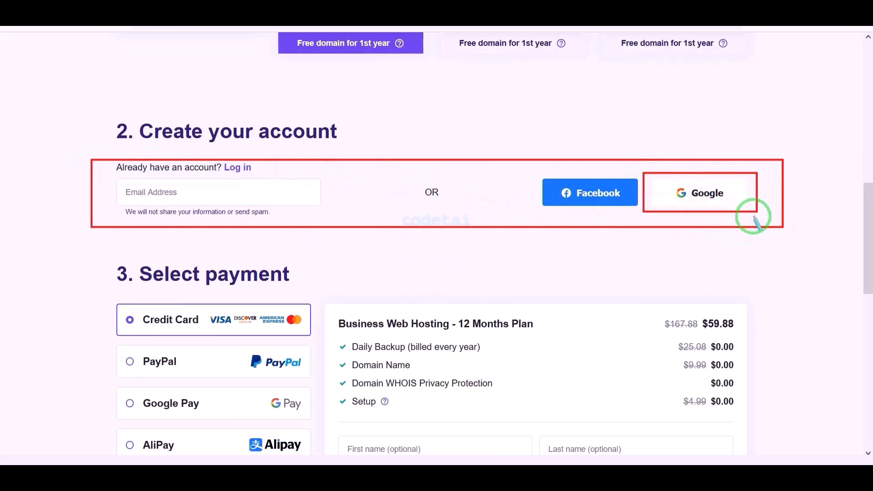
click(381, 223)
text(the)
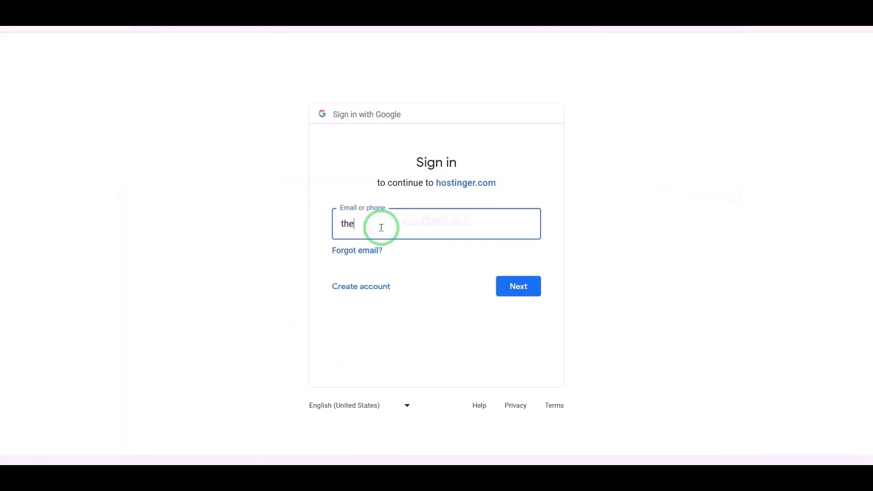
click(521, 284)
click(428, 243)
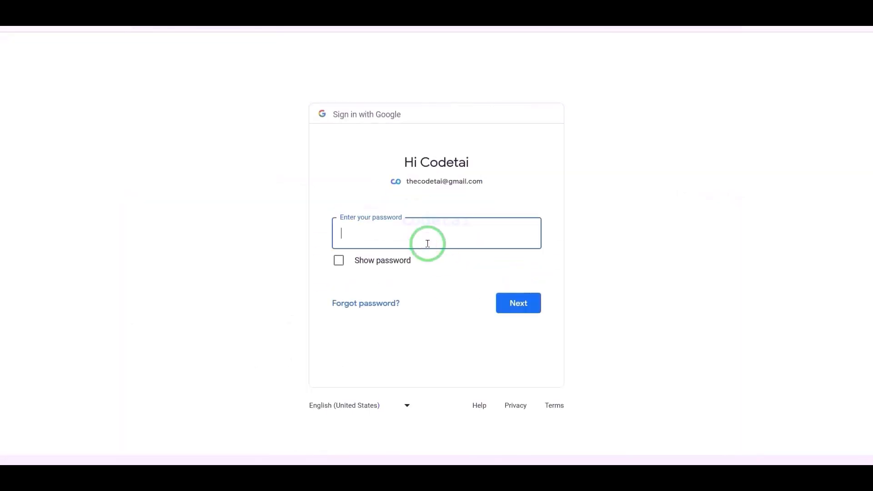
key(Return)
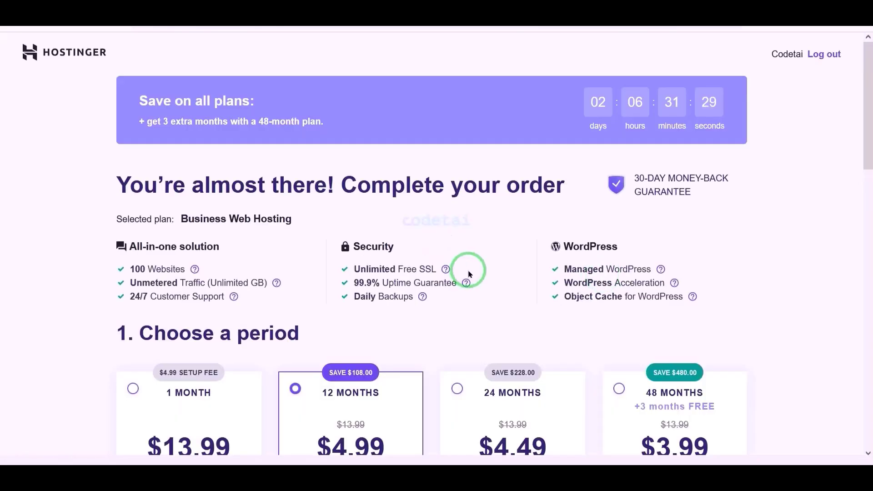
- Highlight the $59.88 discounted total and the payment method options on the checkout page
scroll(485, 304, down, 15)
scroll(484, 304, up, 2)
mouse_move(327, 228)
mouse_down()
mouse_move(369, 244)
mouse_move(430, 246)
mouse_up()
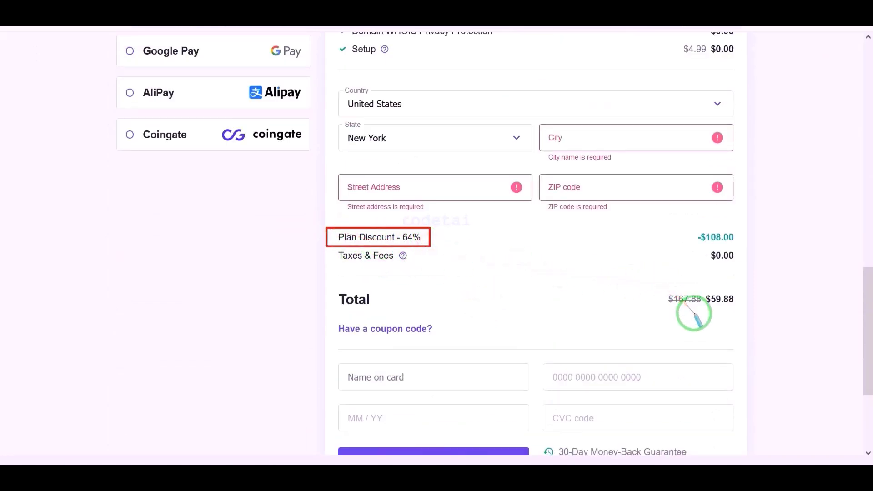
mouse_move(647, 288)
mouse_down()
mouse_move(746, 292)
mouse_move(747, 311)
mouse_up()
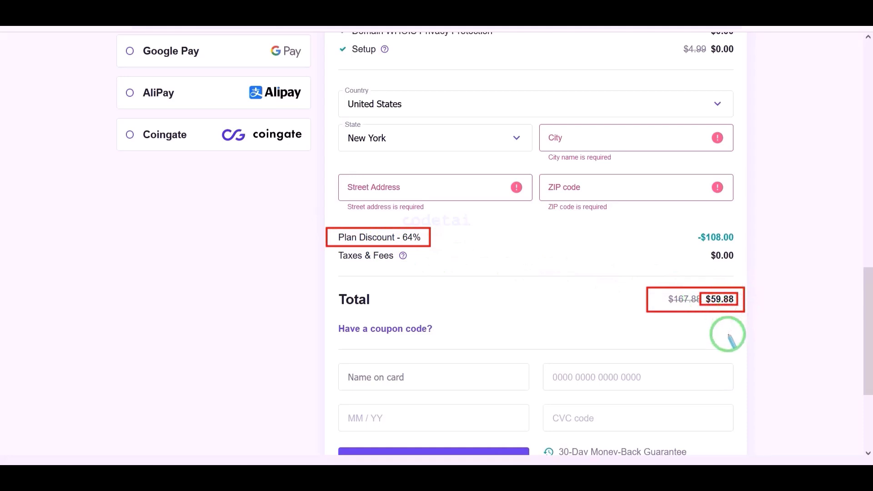
scroll(728, 334, up, 4)
mouse_move(105, 140)
mouse_down()
mouse_move(219, 189)
mouse_move(306, 265)
mouse_move(317, 358)
mouse_up()
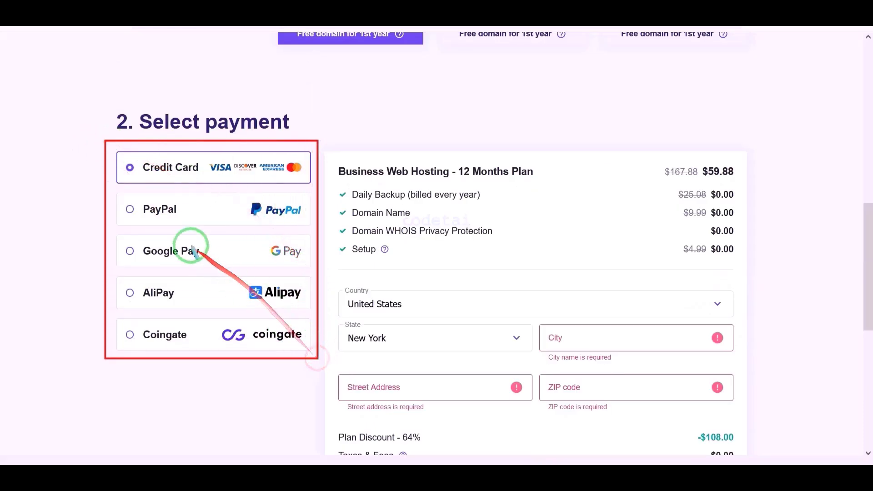
mouse_move(113, 144)
mouse_down()
mouse_move(227, 183)
mouse_move(313, 190)
mouse_up()
drag(127, 199, 316, 235)
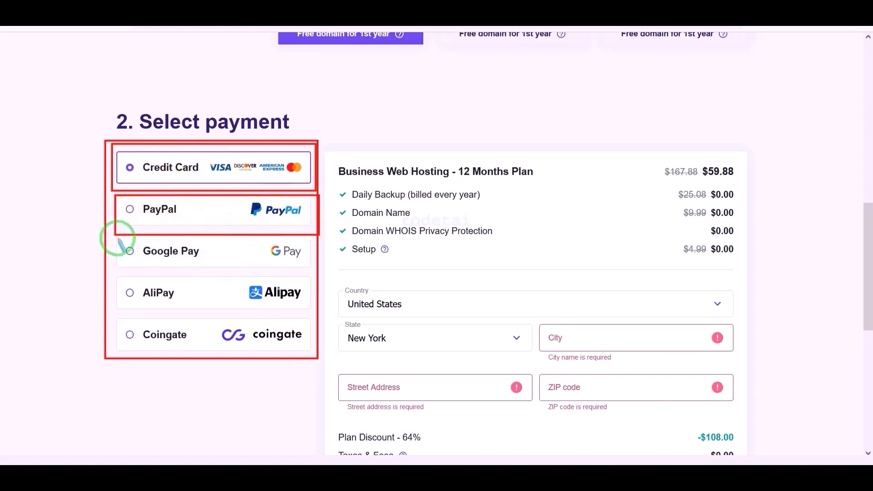
mouse_move(118, 238)
mouse_down()
mouse_move(306, 260)
mouse_move(307, 266)
mouse_up()
mouse_move(117, 282)
mouse_down()
mouse_move(306, 306)
mouse_move(302, 312)
mouse_up()
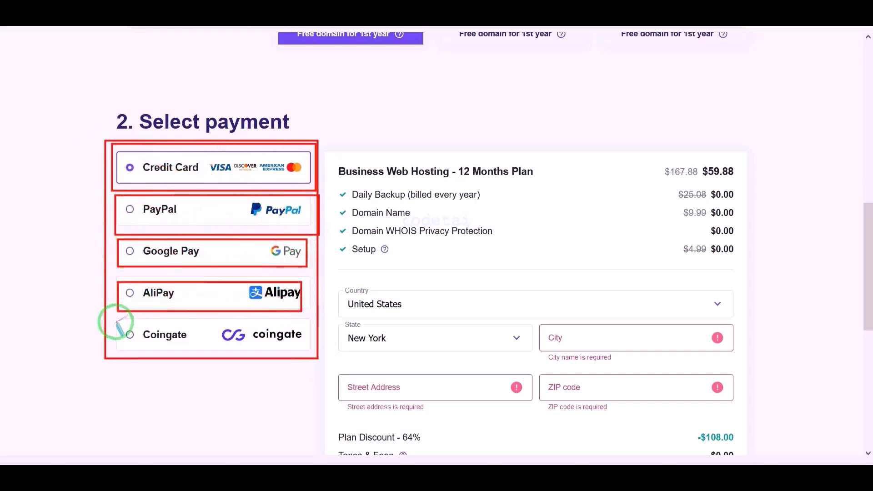
drag(119, 324, 308, 351)
scroll(506, 356, down, 4)
- Fill in the billing city, street address and ZIP code
click(584, 136)
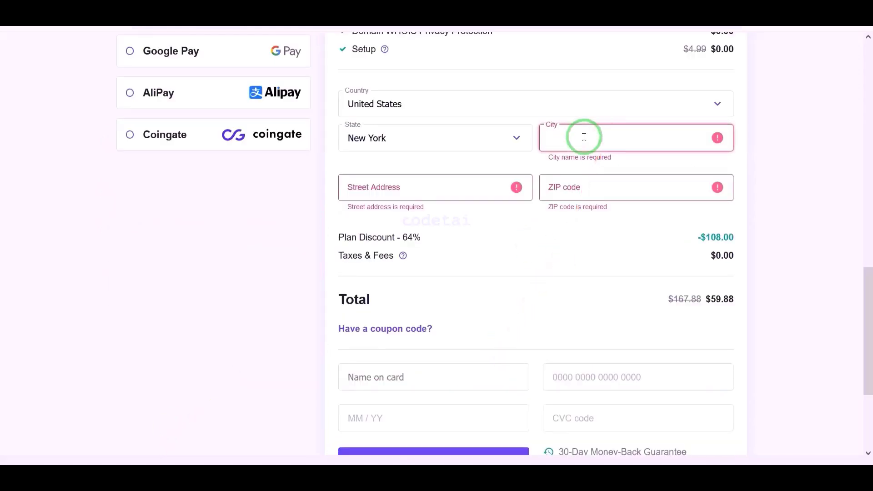
text(ROSEDALE)
click(417, 177)
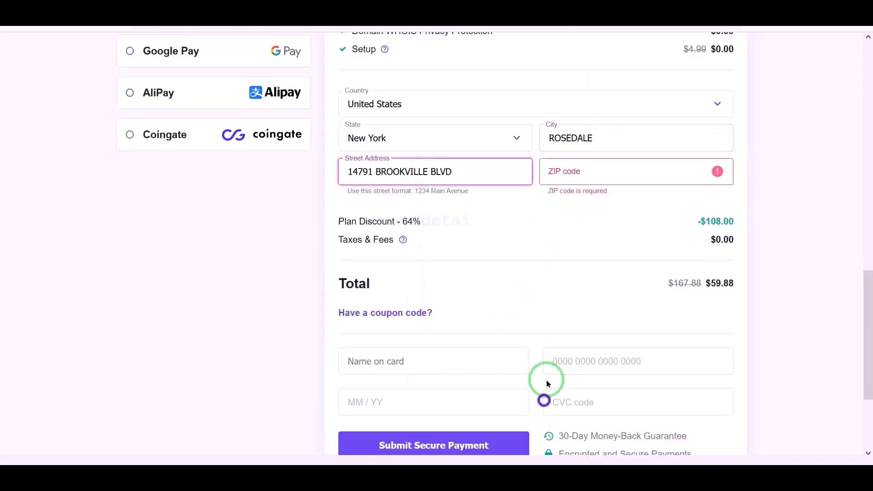
click(596, 177)
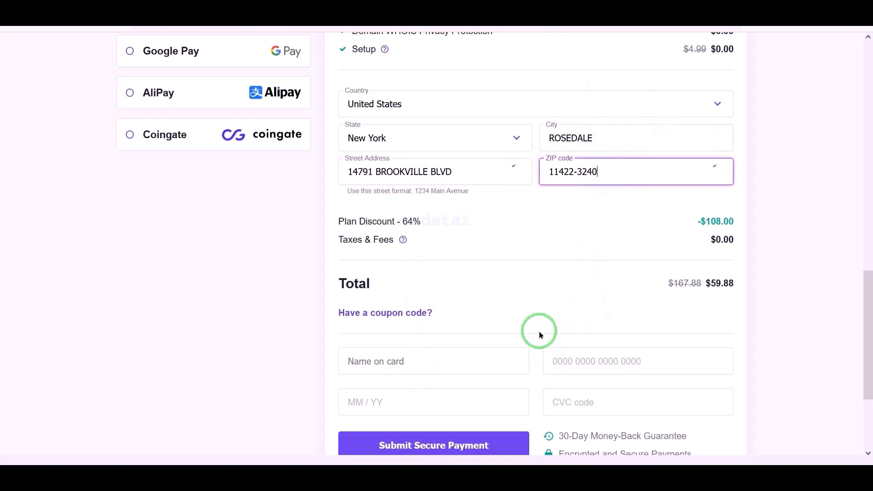
scroll(538, 330, up, 3)
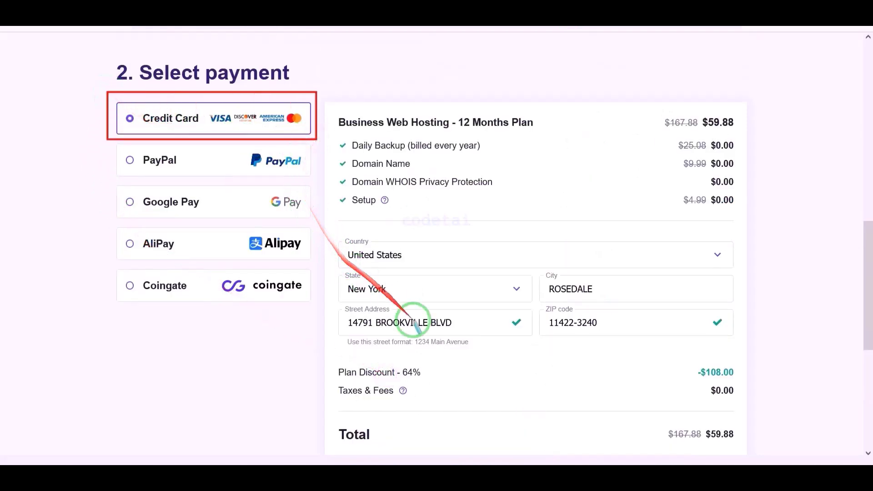
scroll(454, 350, down, 5)
- Enter the card name, number, expiry date and CVC, then submit the secure payment
drag(317, 188, 742, 276)
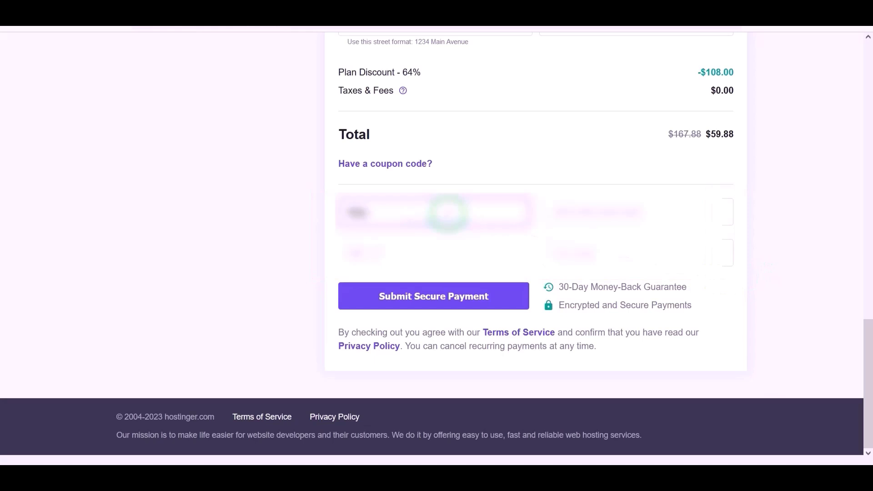
text(...)
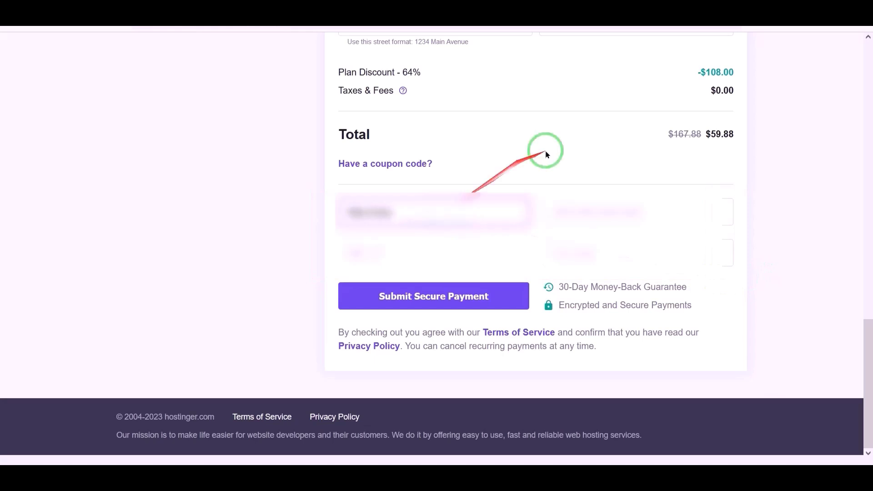
click(590, 214)
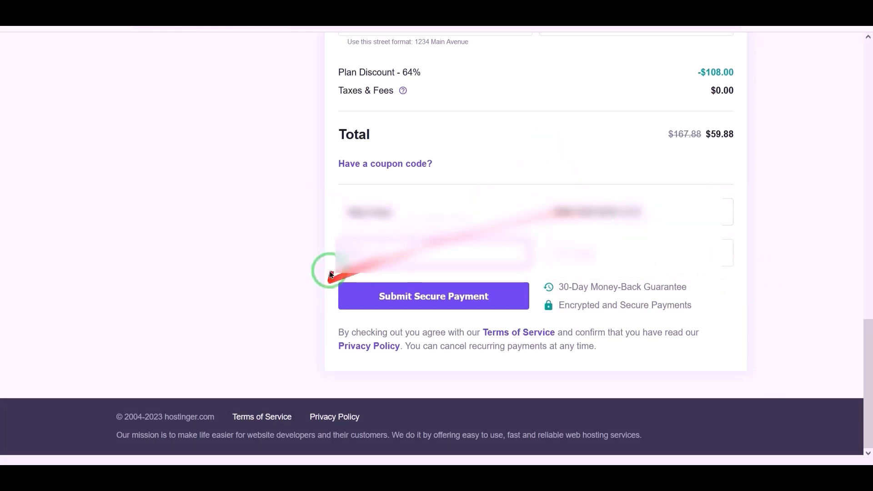
click(353, 252)
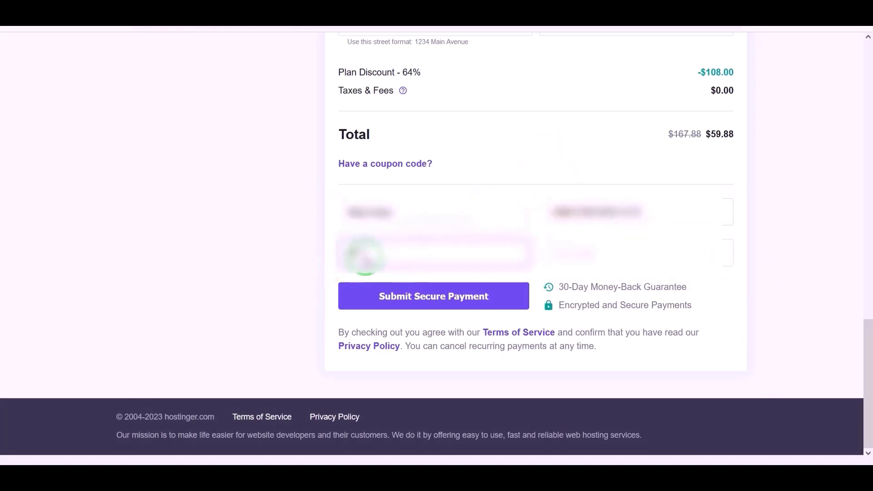
click(575, 253)
mouse_move(331, 277)
mouse_down()
mouse_move(360, 296)
mouse_move(533, 315)
mouse_up()
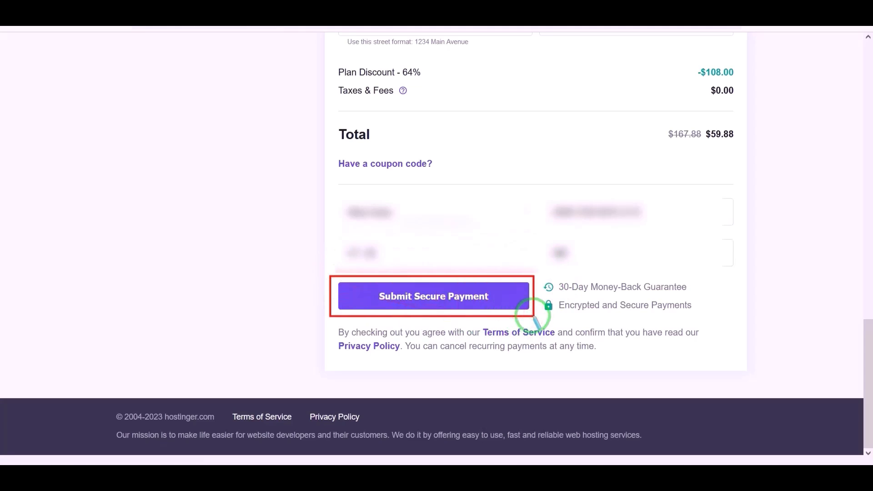
click(441, 304)
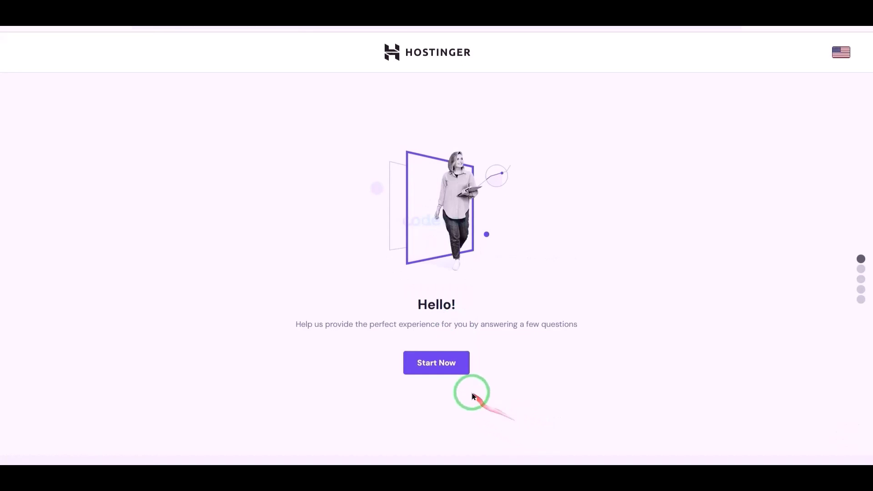
- Skip both setup questions and choose to claim a free domain
click(448, 369)
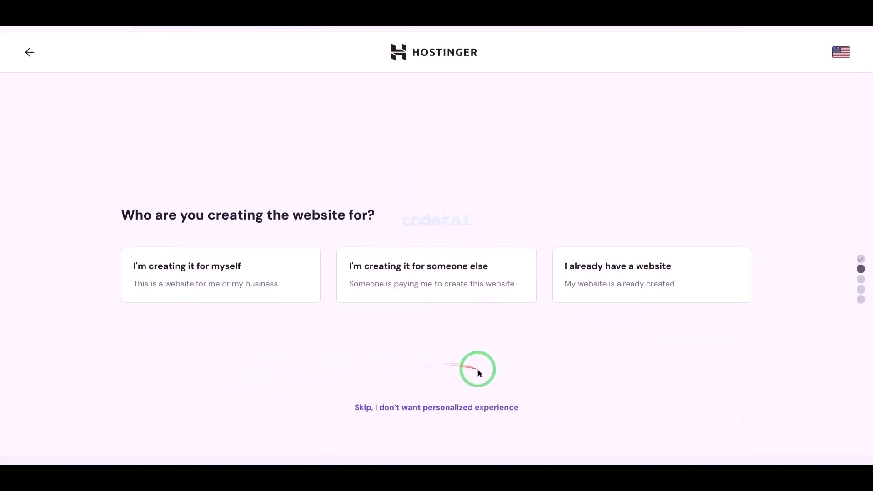
click(434, 407)
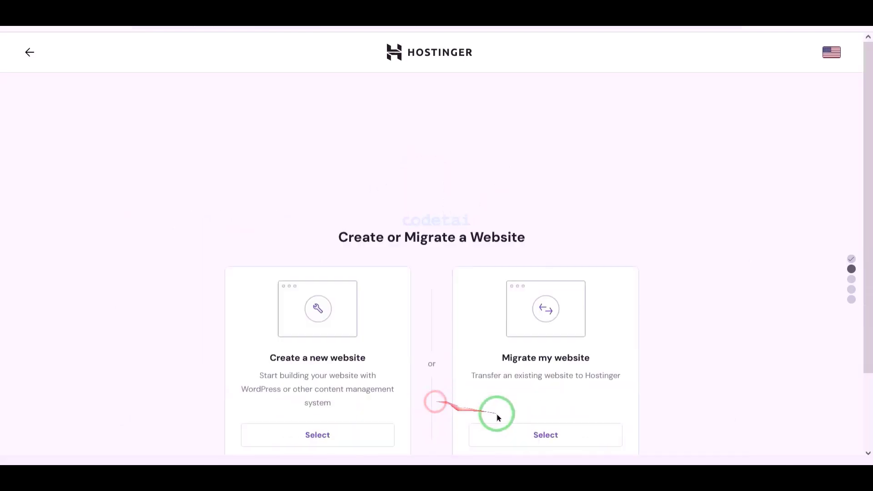
click(462, 409)
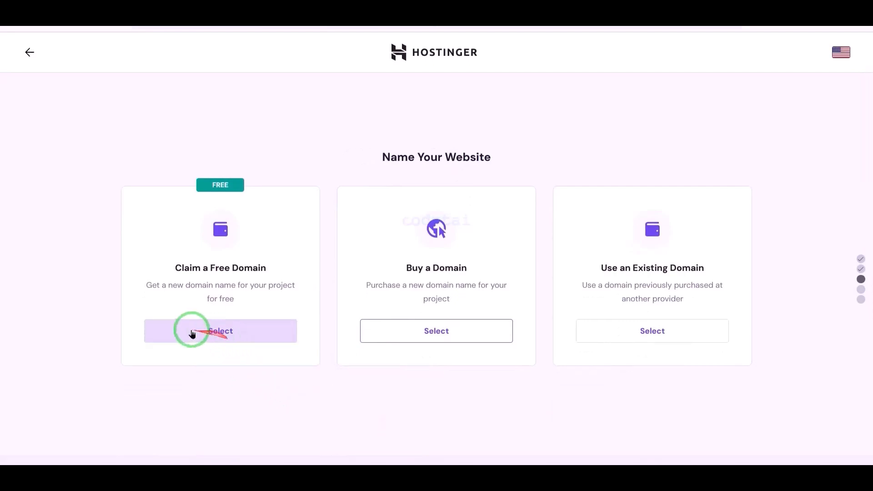
click(216, 337)
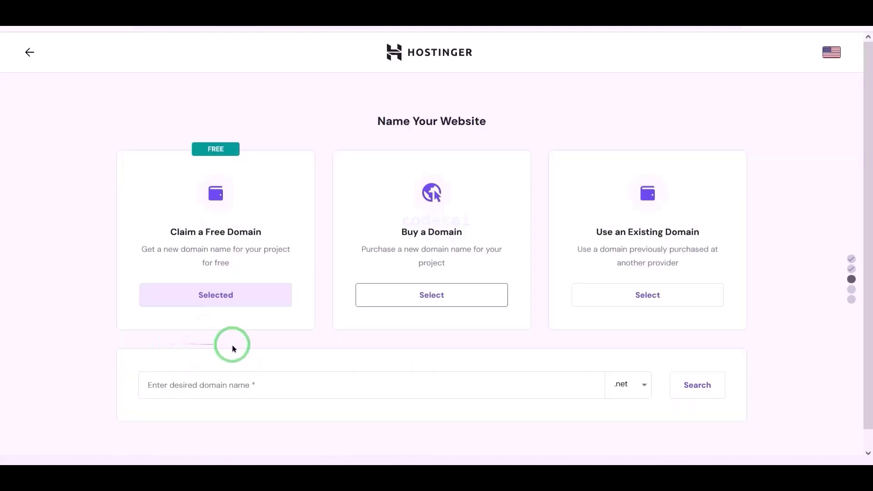
- Browse the list of available domain endings for the free domain
scroll(263, 359, down, 1)
click(628, 365)
scroll(587, 384, down, 7)
scroll(556, 372, up, 6)
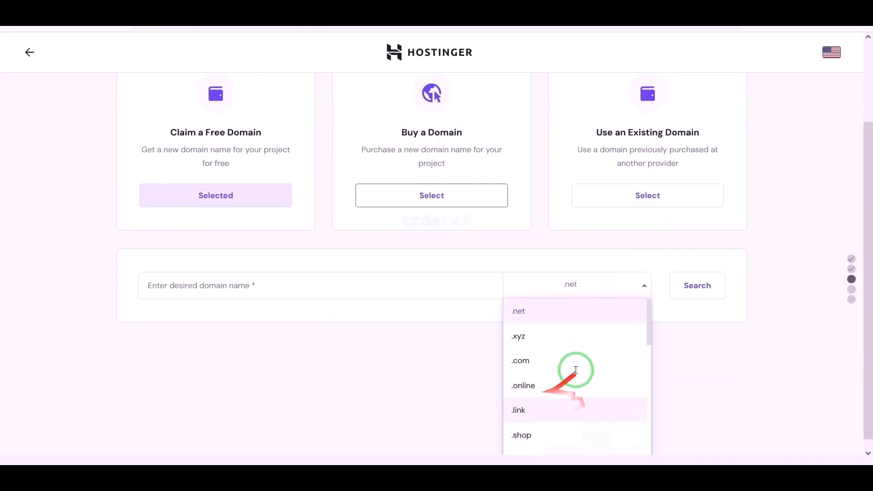
scroll(575, 370, up, 3)
scroll(569, 417, down, 8)
scroll(579, 395, up, 7)
scroll(709, 269, up, 3)
scroll(771, 376, down, 3)
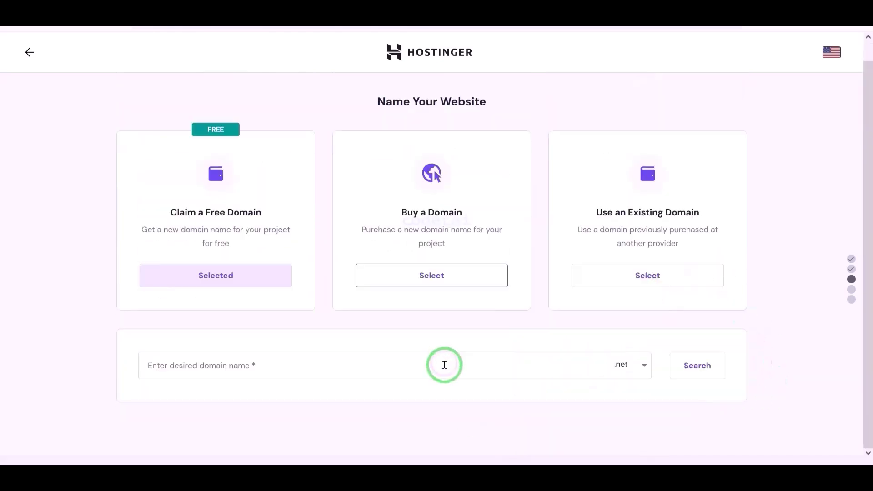
- Search for codetai with the .net ending and continue with the available codetai.net
click(398, 369)
text(codetai)
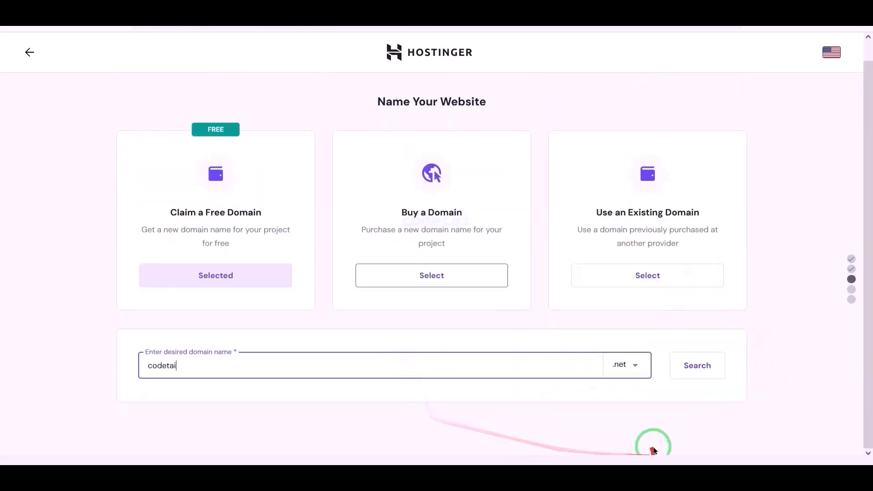
click(628, 364)
scroll(627, 421, down, 2)
scroll(571, 423, up, 2)
scroll(573, 412, up, 6)
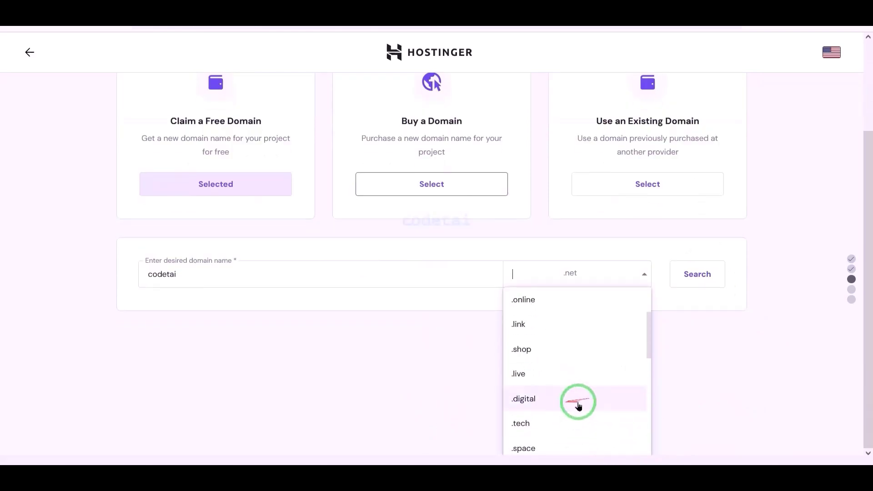
click(558, 416)
click(696, 388)
scroll(592, 394, down, 2)
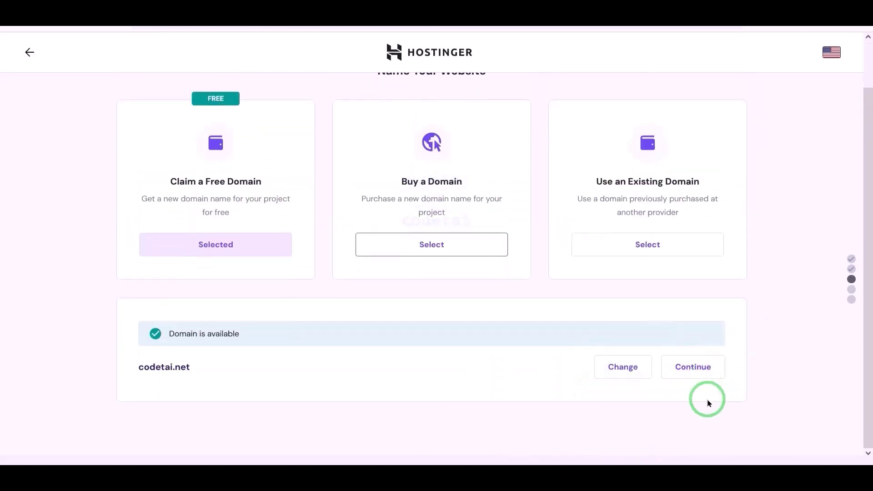
click(695, 373)
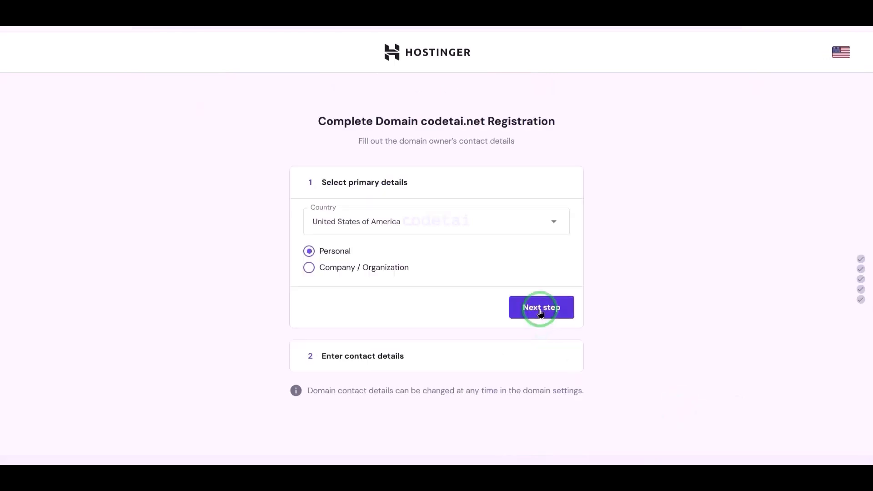
- Keep Personal ownership, move to contact details and fill in the owner's last name
click(540, 312)
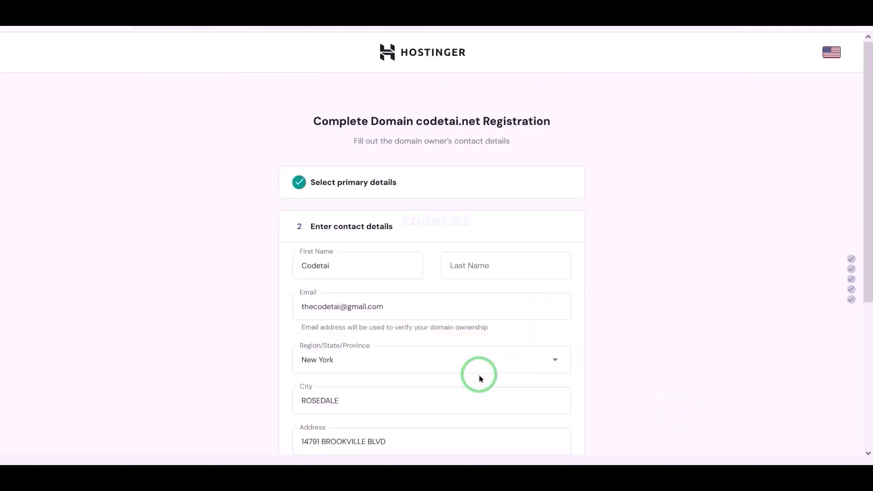
scroll(481, 372, down, 3)
click(464, 144)
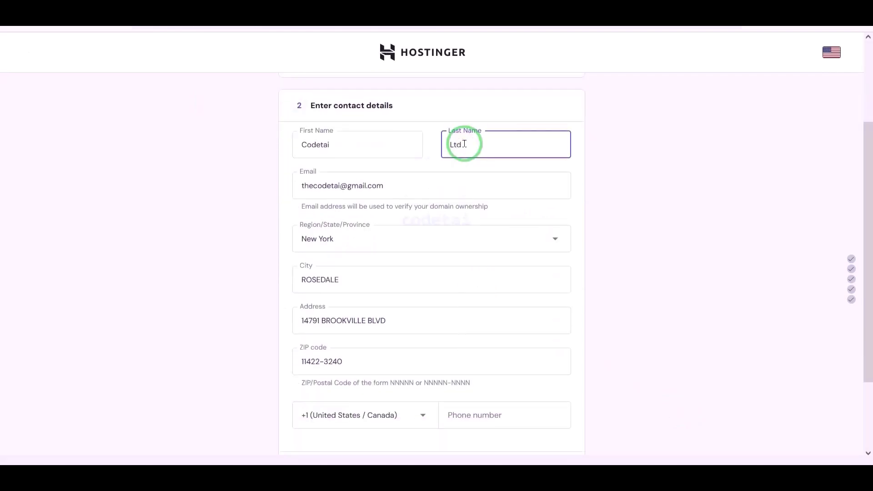
scroll(530, 327, down, 3)
- Set the +1 (United States / Canada) country code, enter the phone number and finish registration
click(518, 318)
click(411, 314)
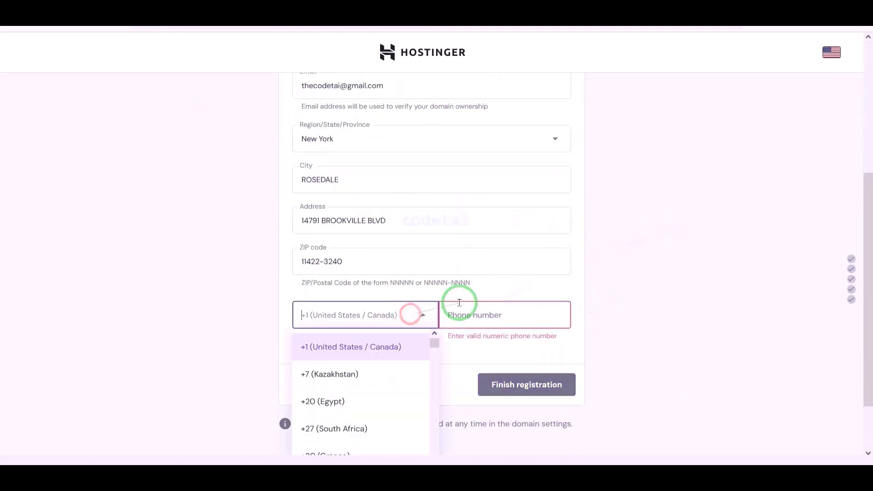
text(un)
scroll(413, 336, down, 2)
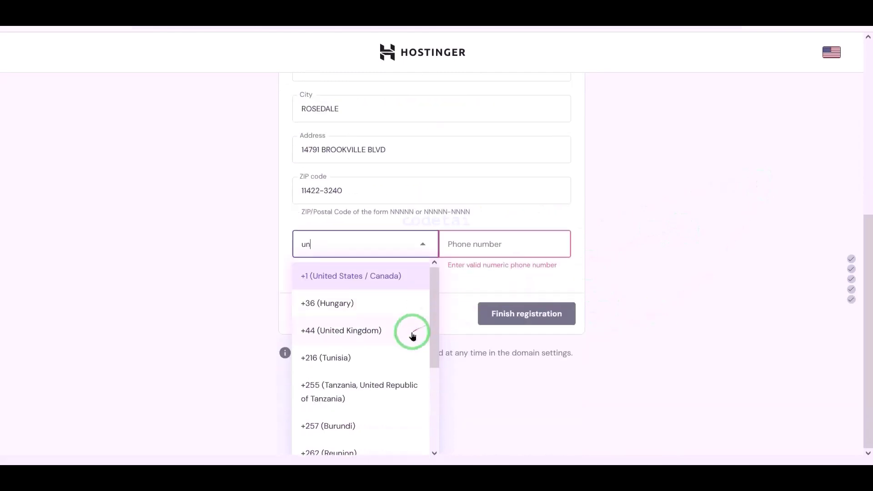
text(ite)
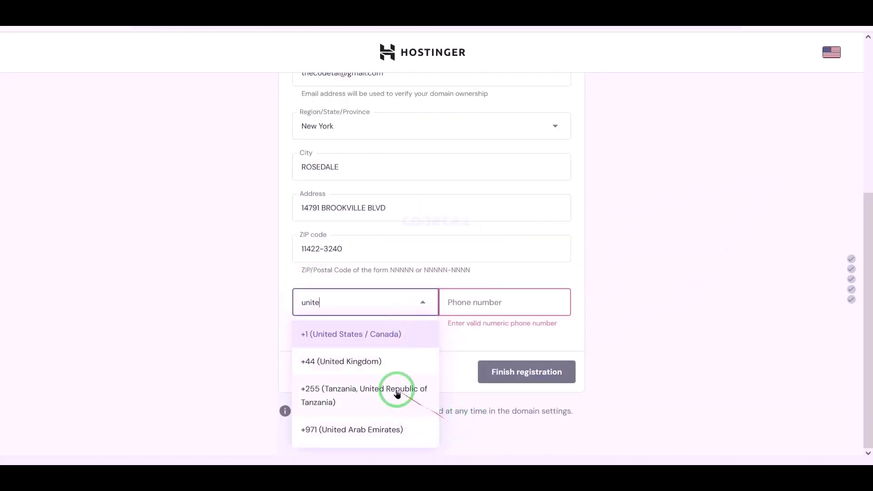
click(392, 345)
click(537, 302)
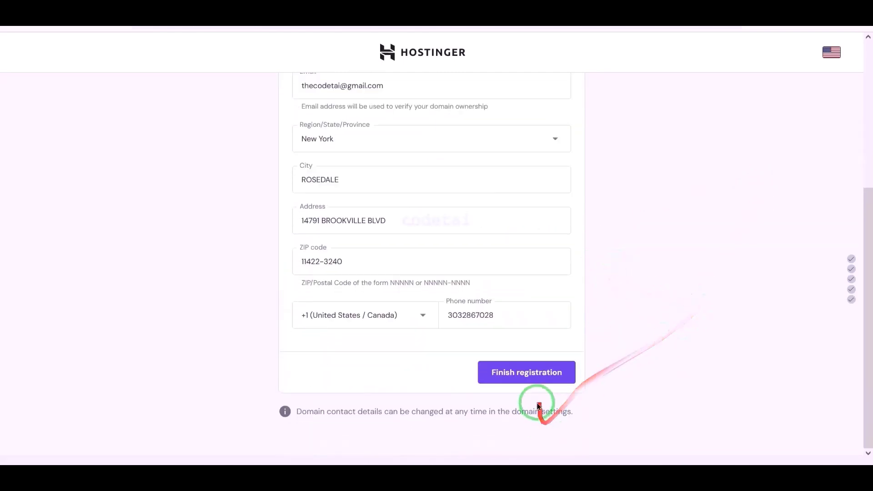
click(535, 379)
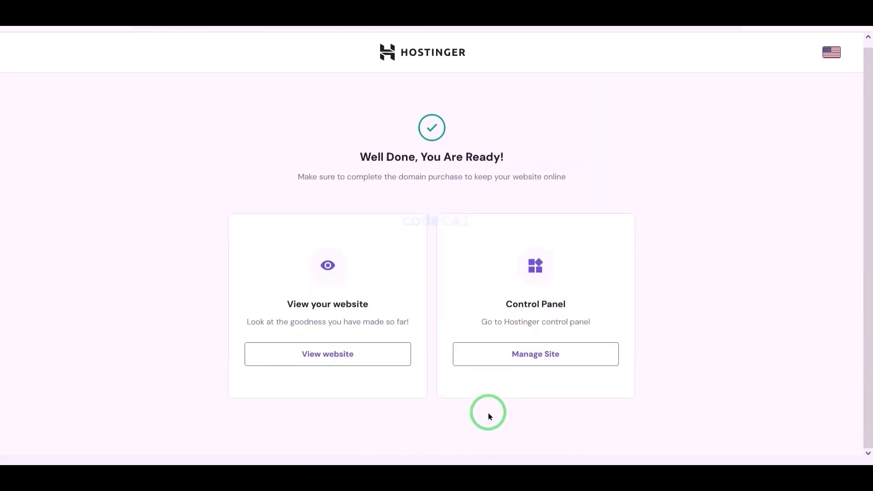
- Open the site's hosting panel, dismiss the two-factor prompt and go to Advanced > PHP Configuration
click(540, 357)
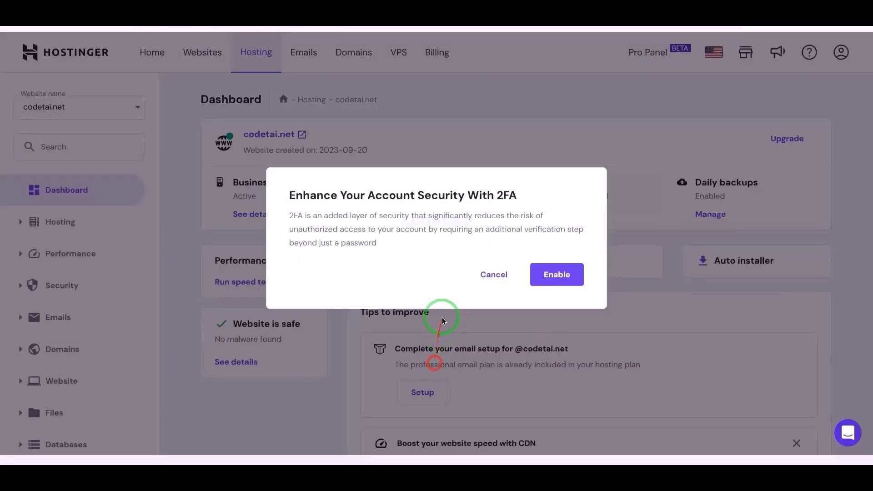
click(494, 274)
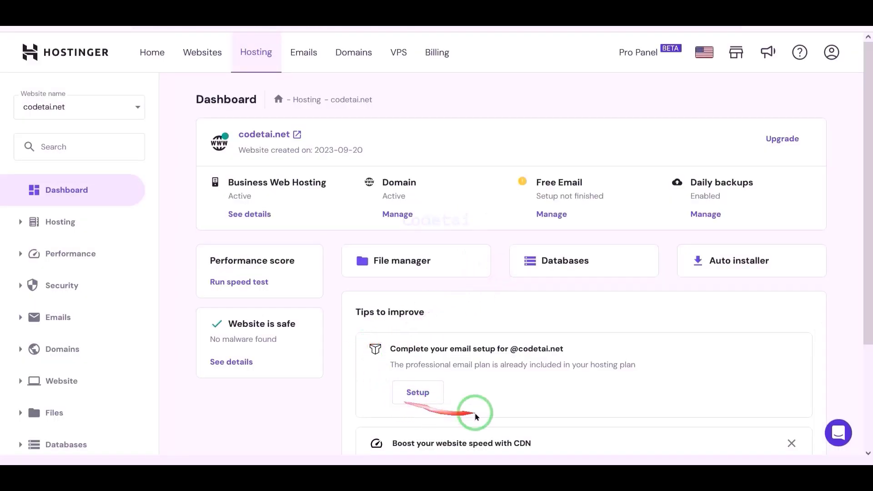
scroll(594, 306, down, 3)
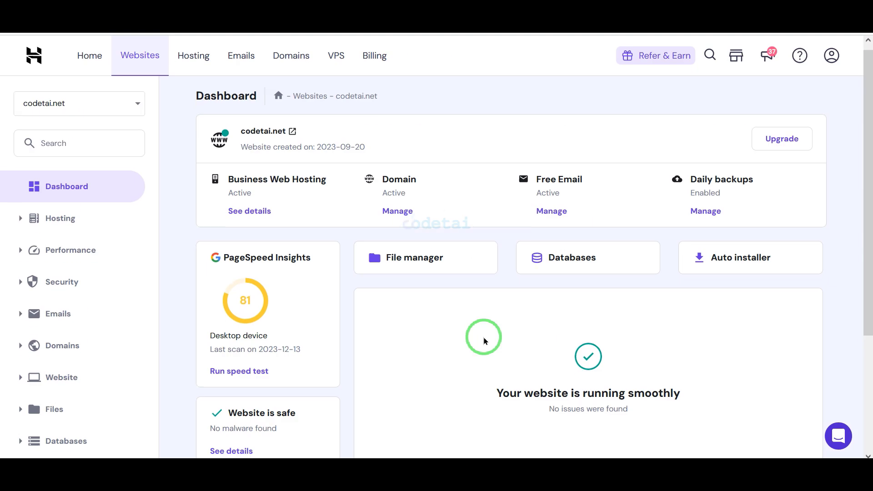
scroll(166, 398, down, 3)
click(97, 310)
click(112, 361)
- Check the Couponza documentation link for the PHP 8+ requirement and select PHP 8.1
scroll(415, 312, down, 1)
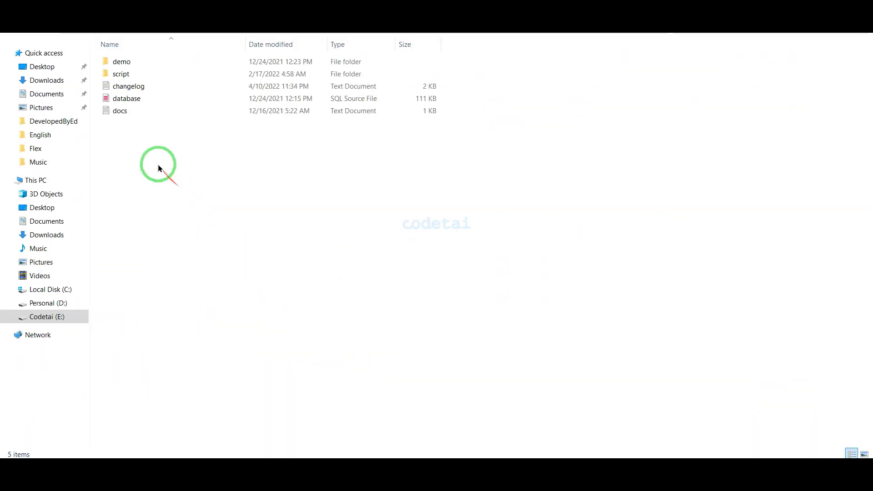
double_click(156, 112)
click(467, 87)
drag(467, 88, 4, 87)
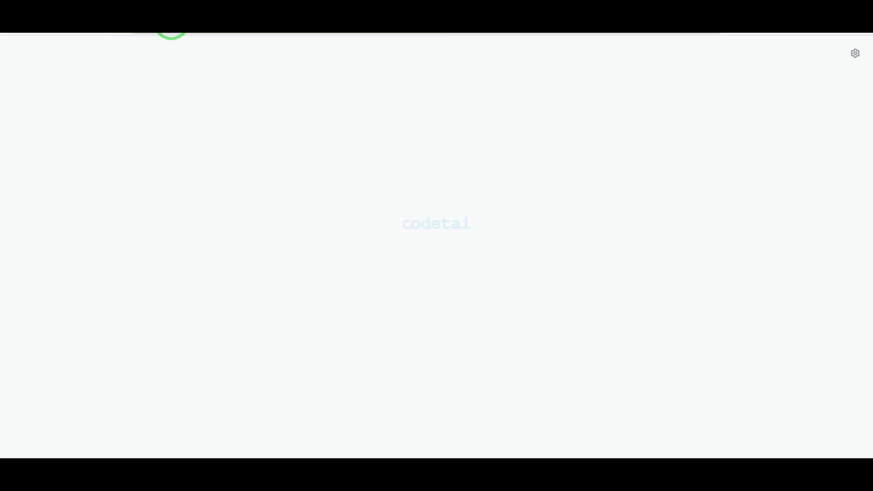
key(ctrl+v)
key(Return)
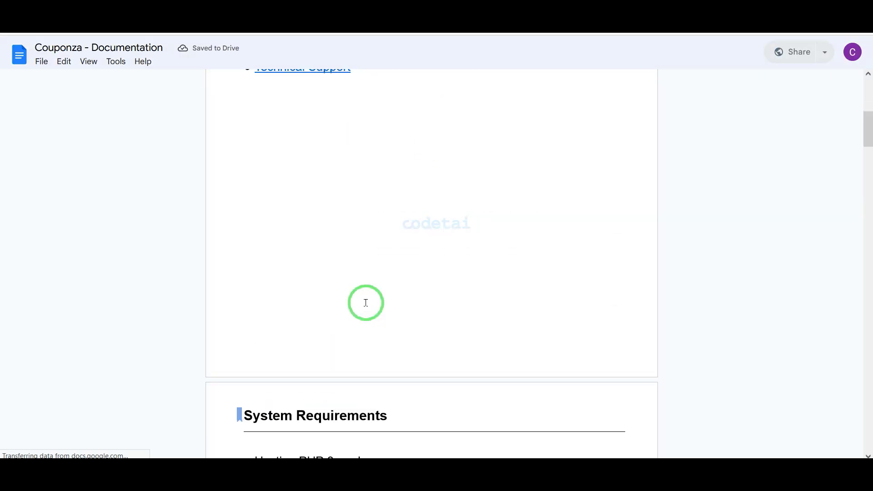
scroll(366, 302, down, 6)
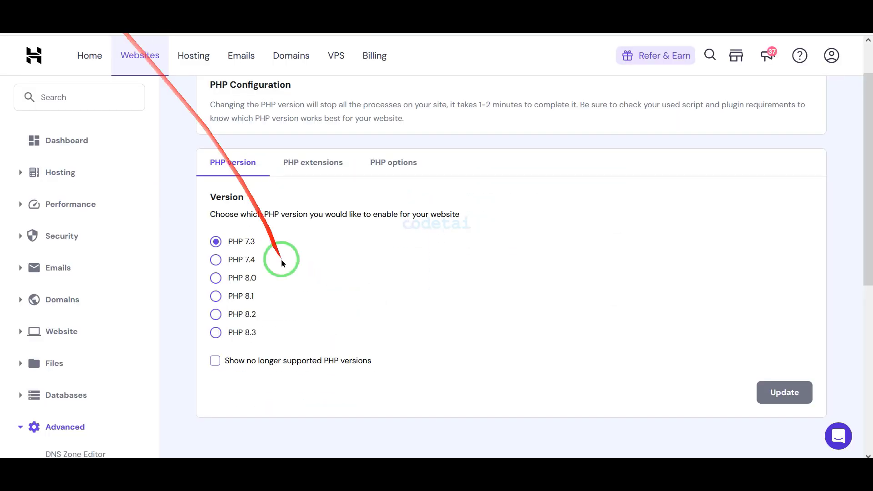
click(216, 296)
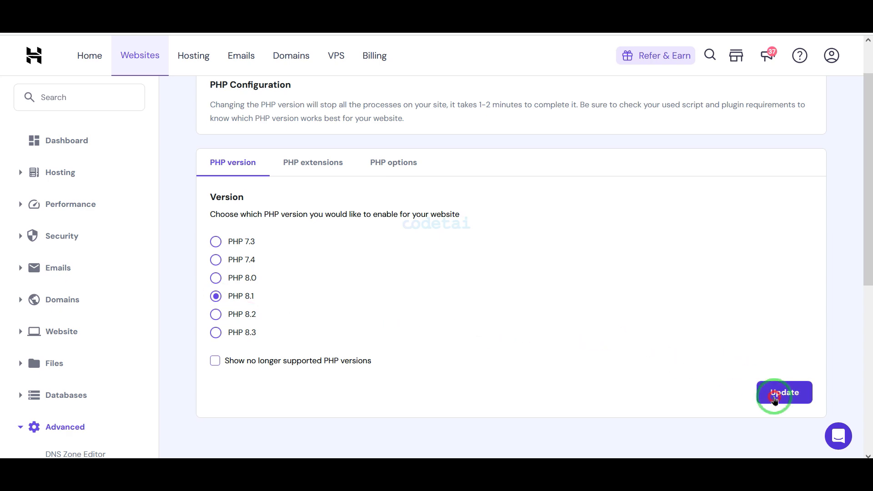
- Apply PHP 8.1 with Update and open the website's File Manager
click(779, 392)
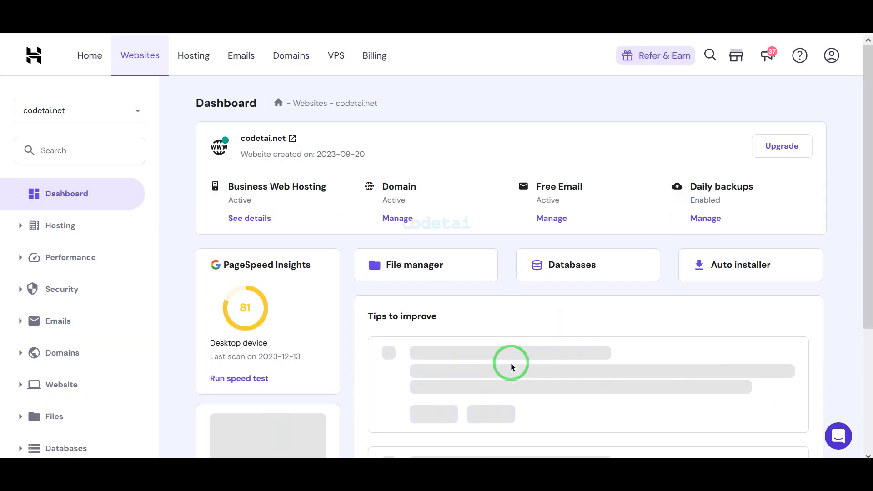
click(442, 257)
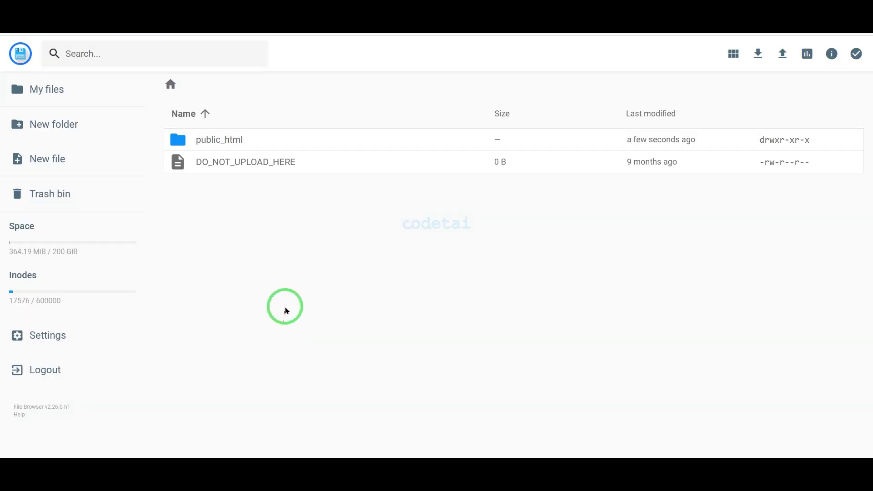
- Permanently delete default.php from the public_html folder
double_click(322, 148)
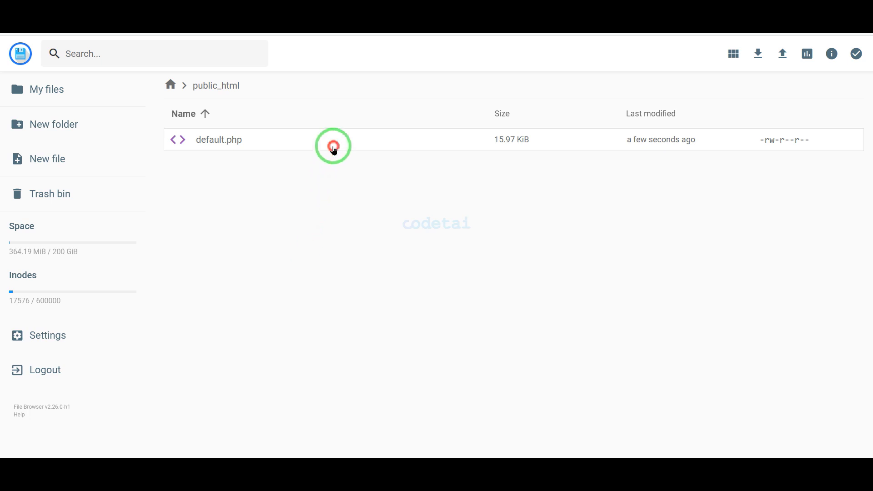
click(333, 147)
click(709, 54)
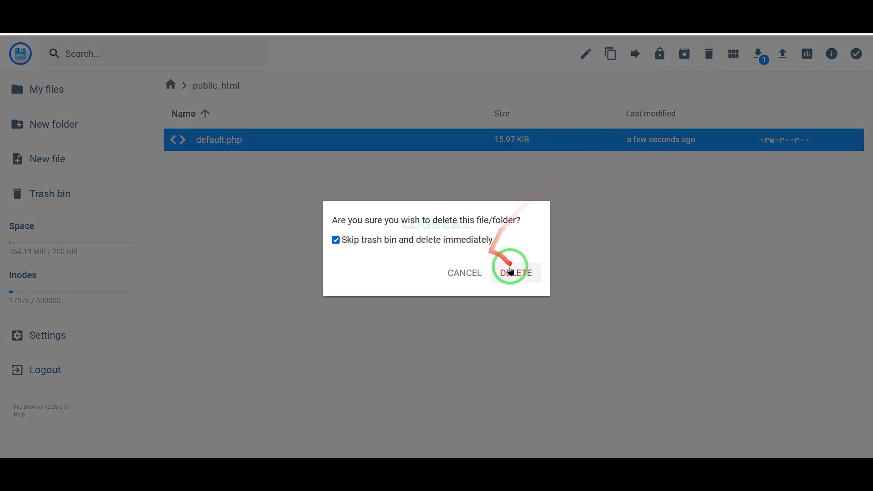
click(511, 271)
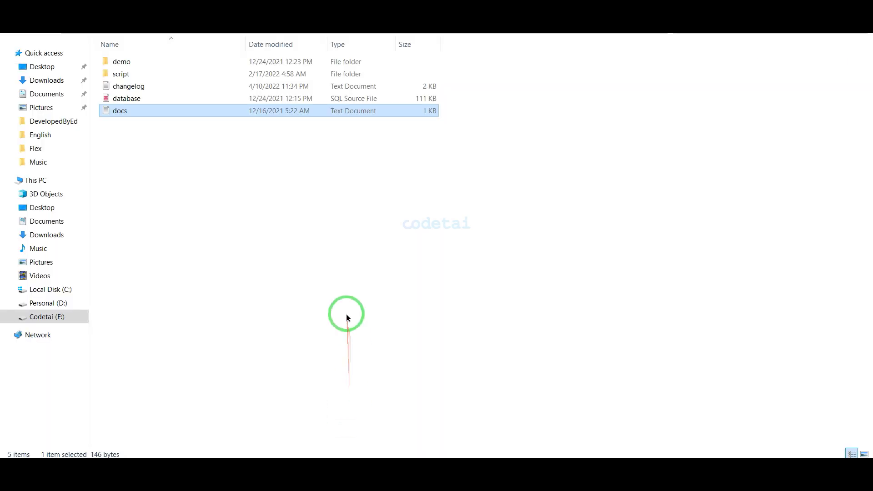
- Compress the script folder into script.zip with WinRAR's ZIP option, then return to the browser
click(198, 79)
right_click(199, 80)
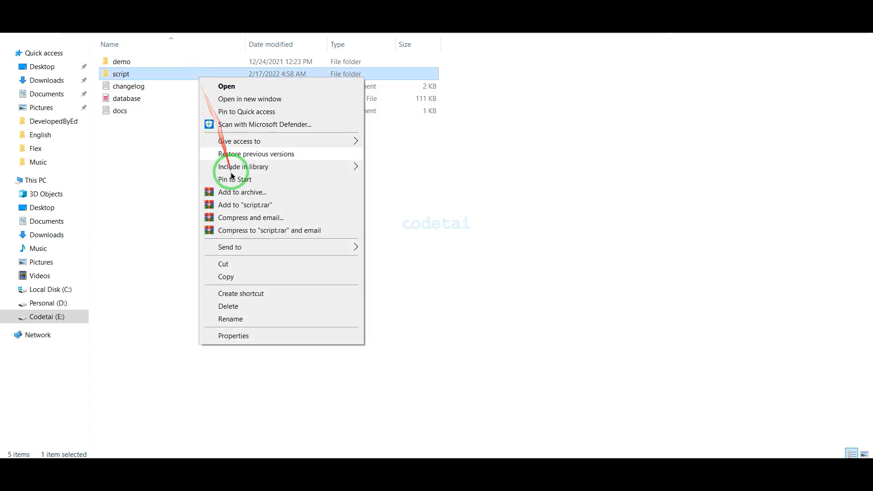
click(237, 195)
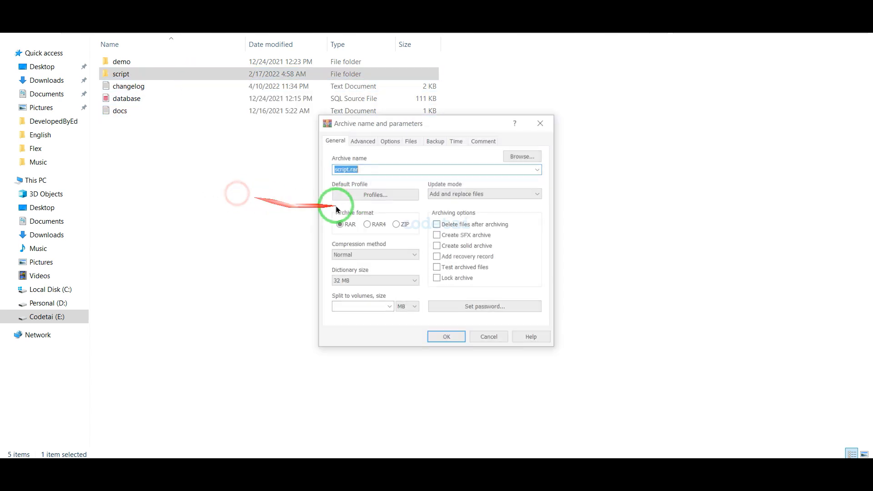
click(396, 224)
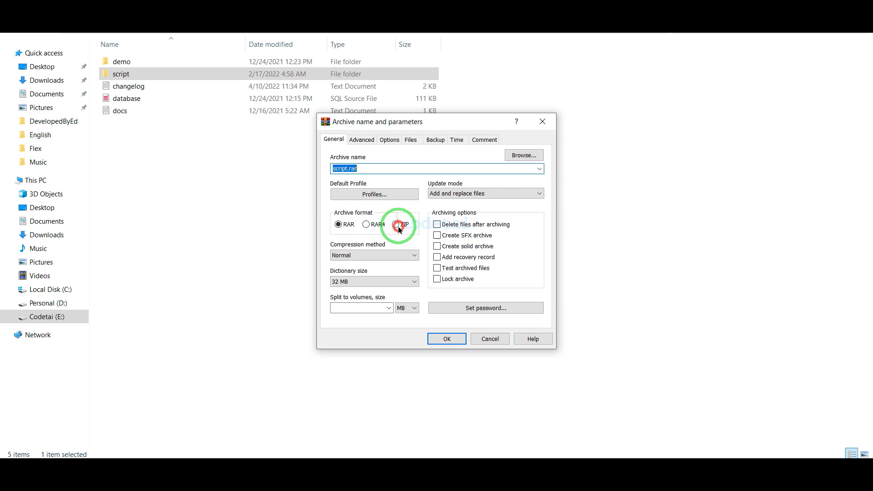
click(443, 339)
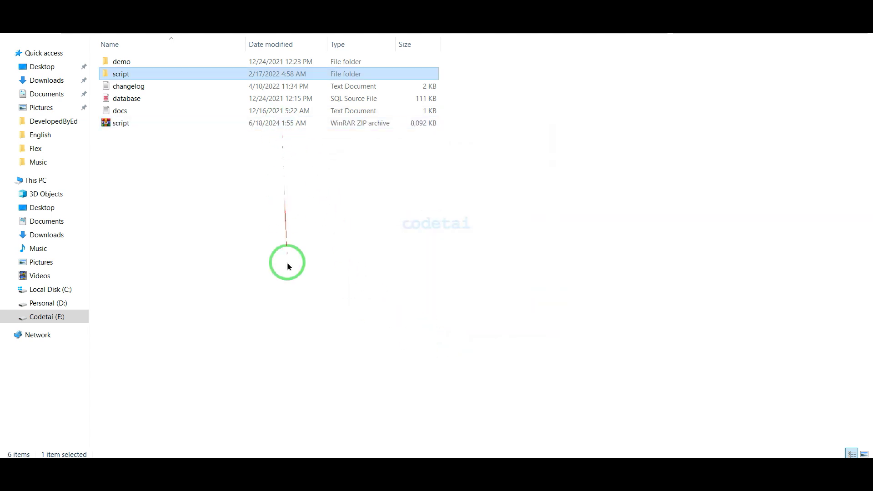
click(246, 461)
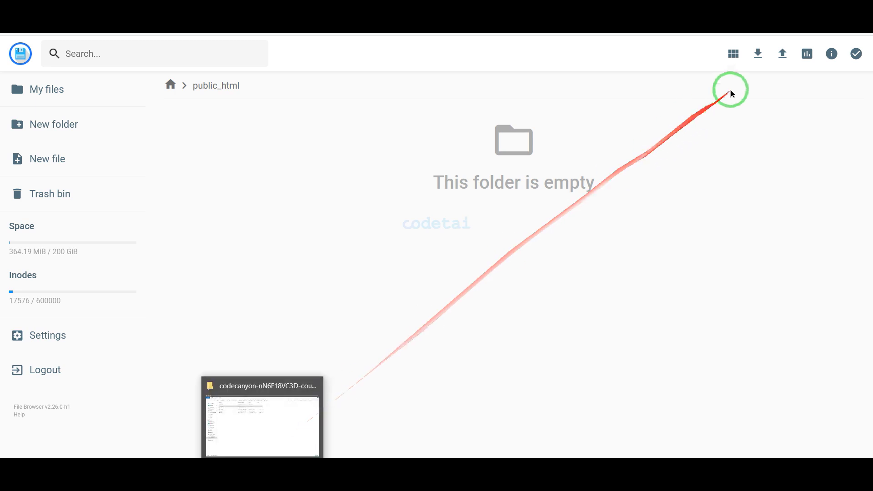
- Upload script.zip from the codecanyon package folder into public_html
click(782, 56)
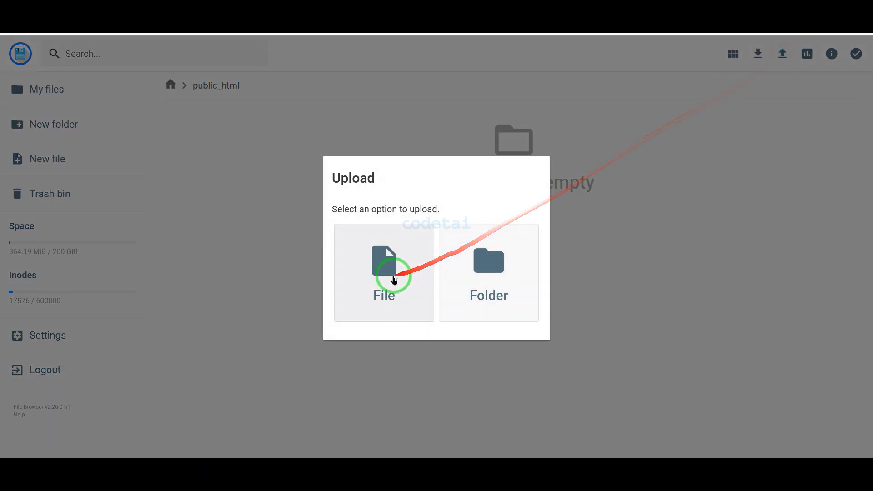
click(392, 277)
double_click(223, 70)
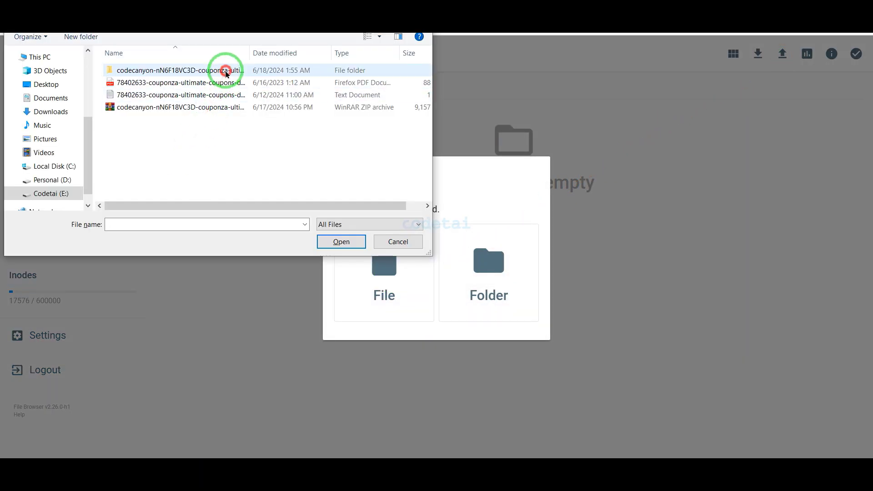
click(186, 135)
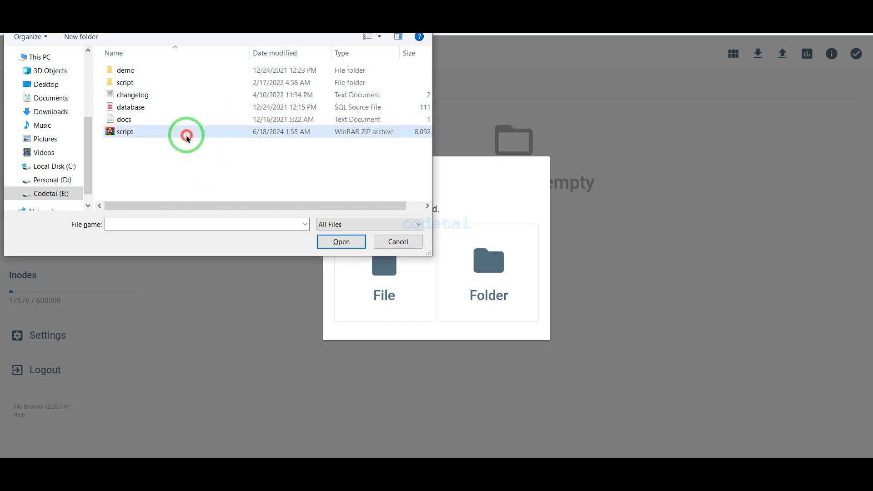
click(321, 247)
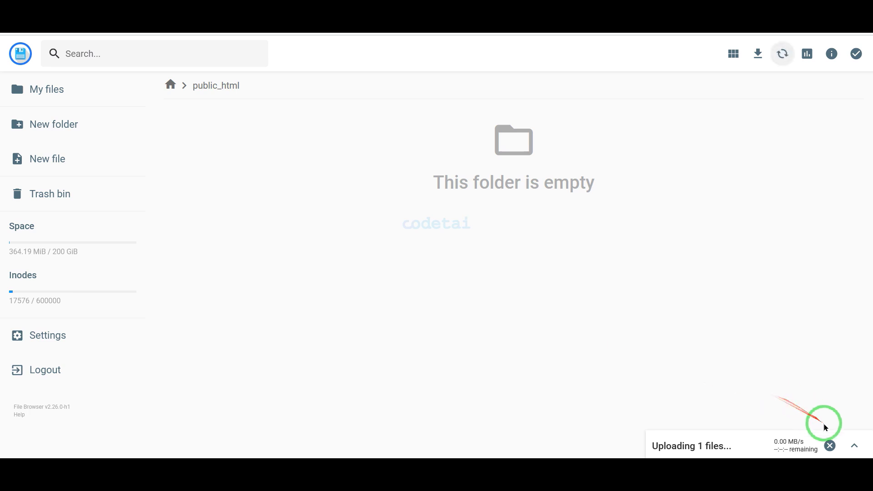
click(854, 446)
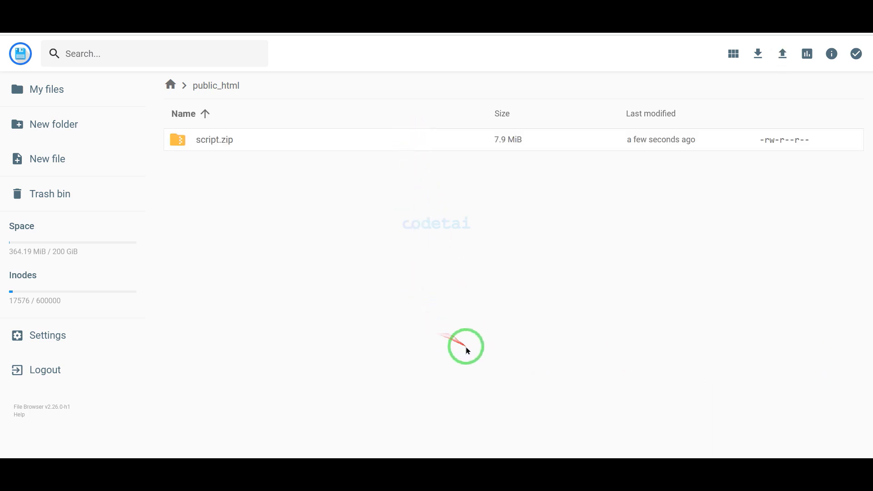
- Extract script.zip into a new folder named MyFolder
click(450, 144)
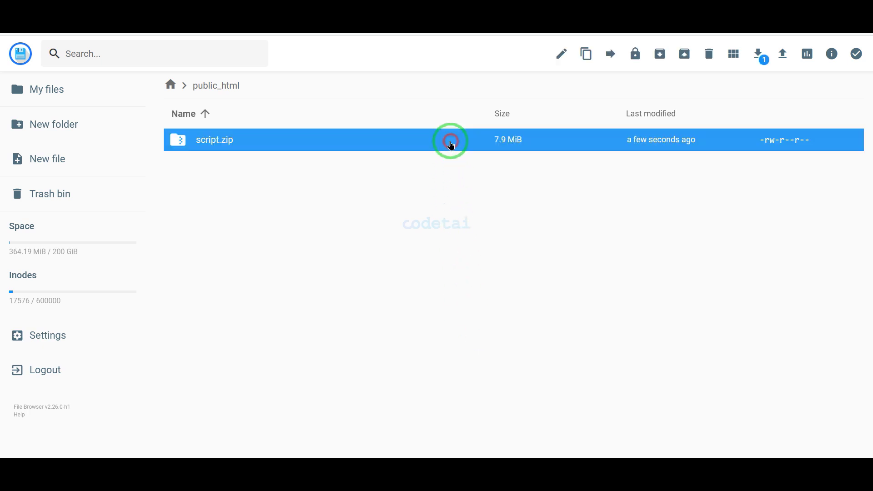
right_click(451, 145)
click(487, 300)
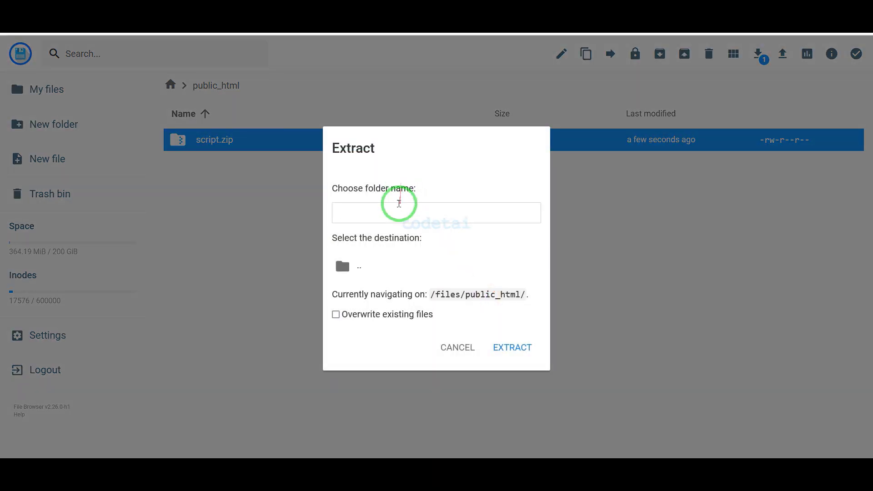
click(398, 204)
text(MyFolder)
click(503, 348)
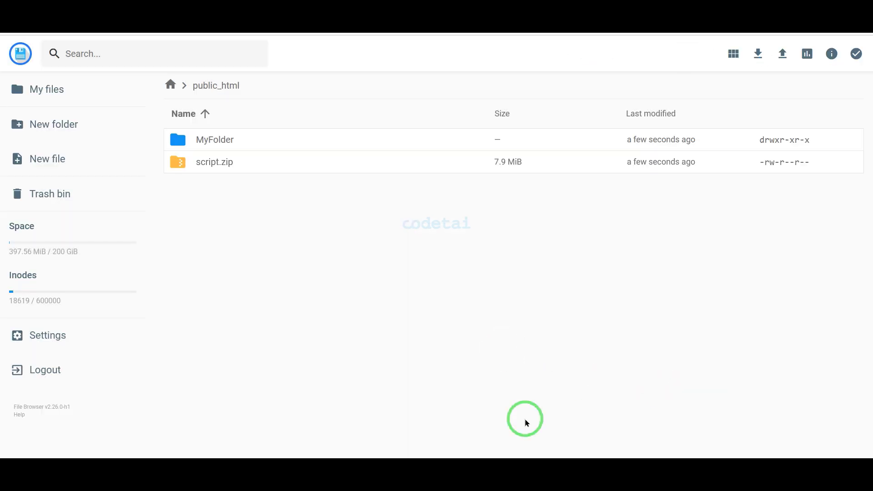
- Permanently delete script.zip from public_html
click(459, 168)
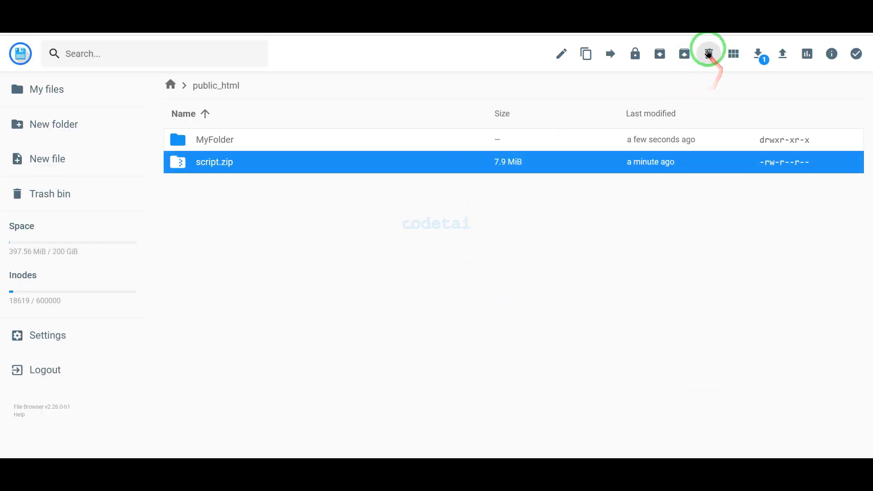
click(709, 53)
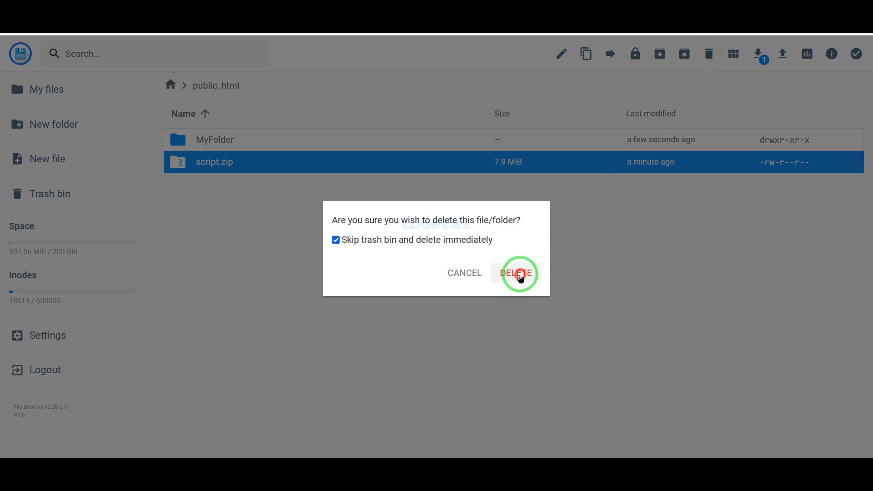
click(512, 283)
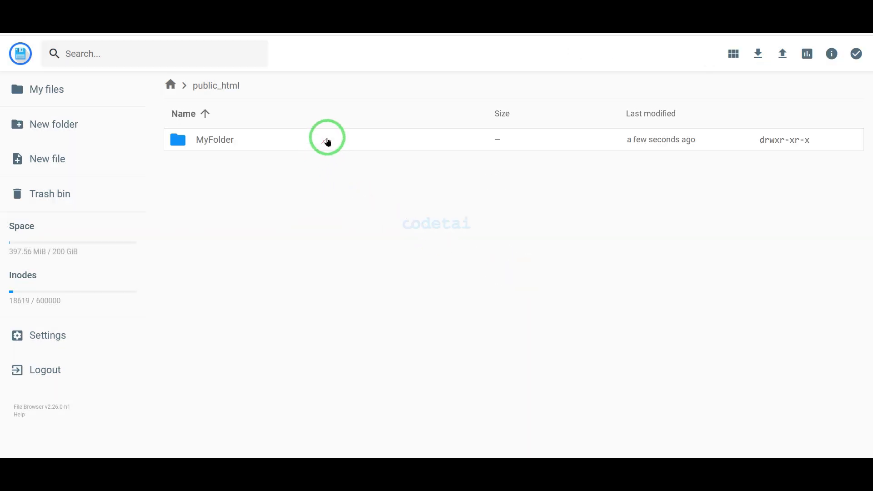
- Move all files from MyFolder's script folder directly into public_html
double_click(327, 137)
double_click(322, 143)
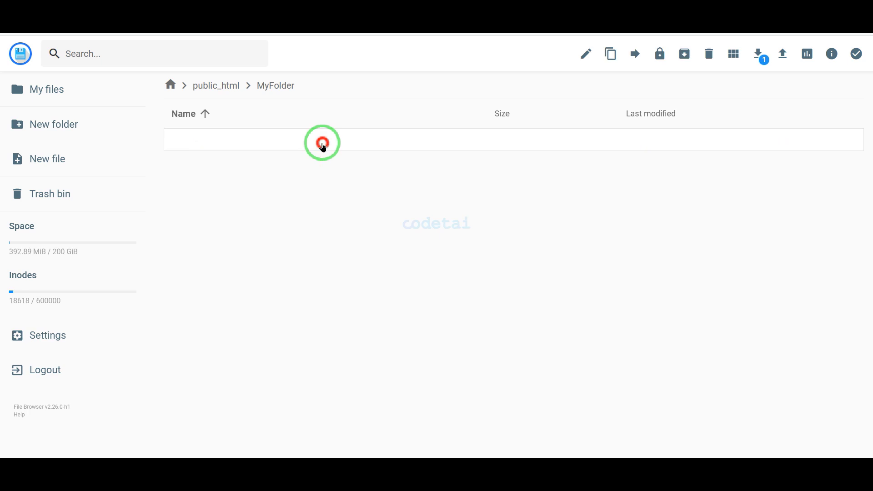
key(ctrl+a)
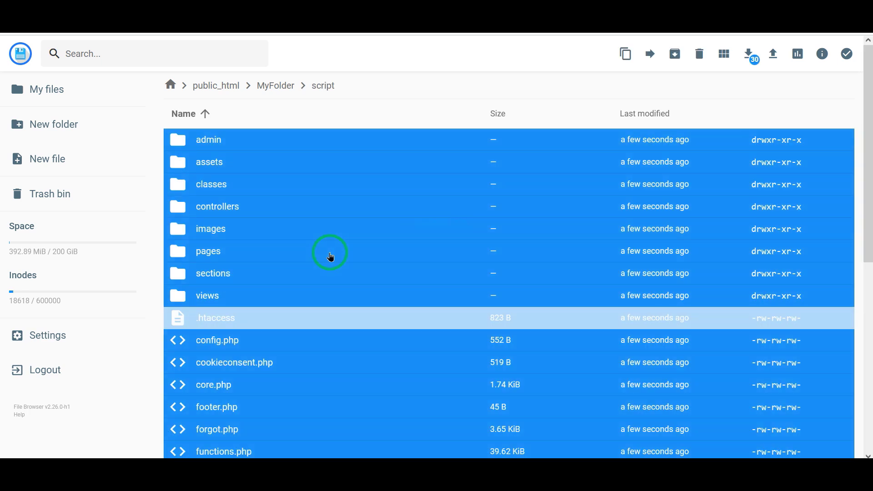
click(654, 55)
click(432, 137)
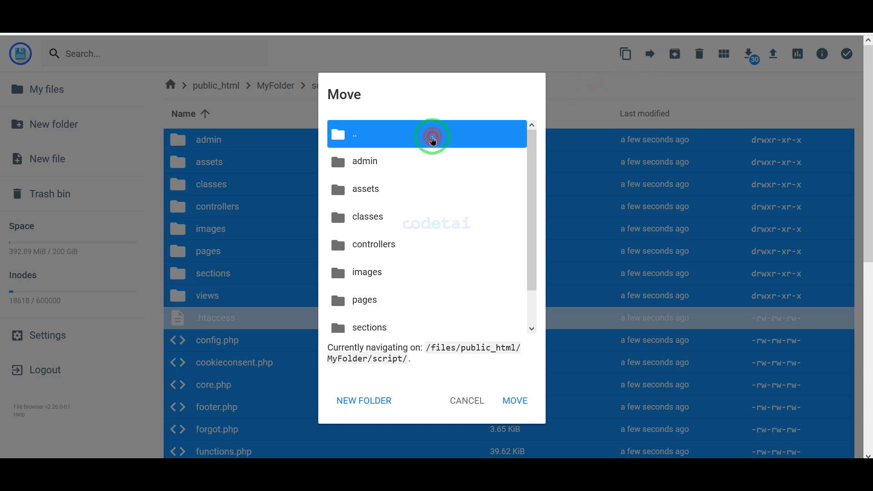
double_click(432, 140)
click(394, 207)
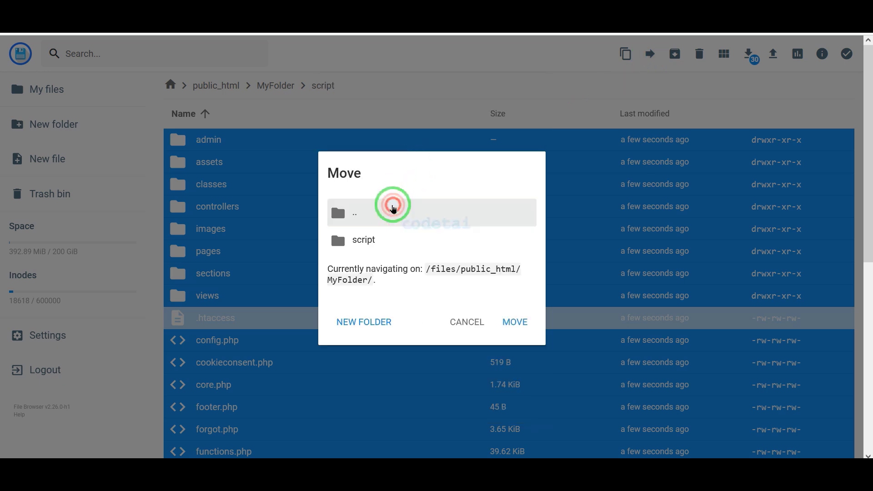
double_click(397, 223)
click(402, 222)
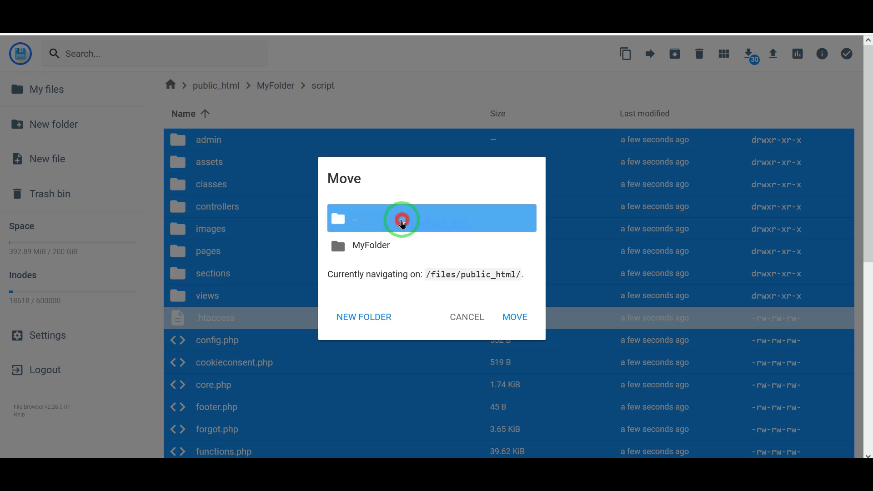
double_click(402, 223)
click(401, 229)
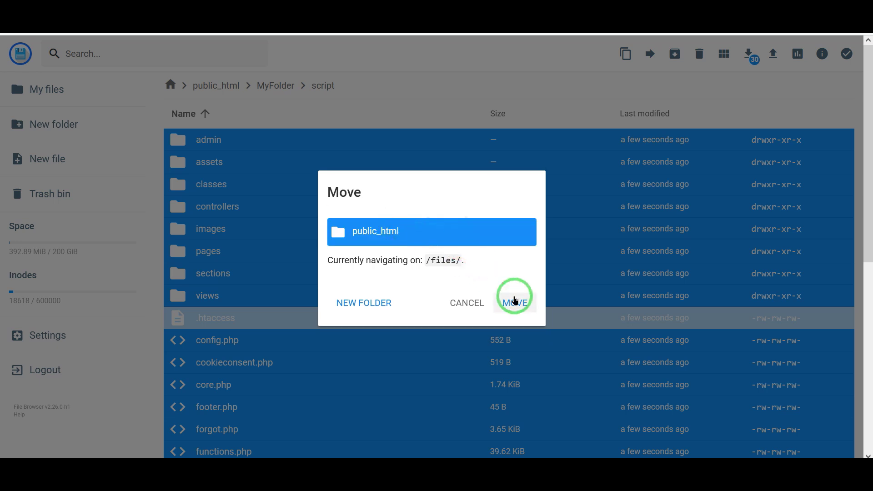
click(515, 301)
- Permanently delete the now-empty MyFolder, skipping the trash bin
click(270, 253)
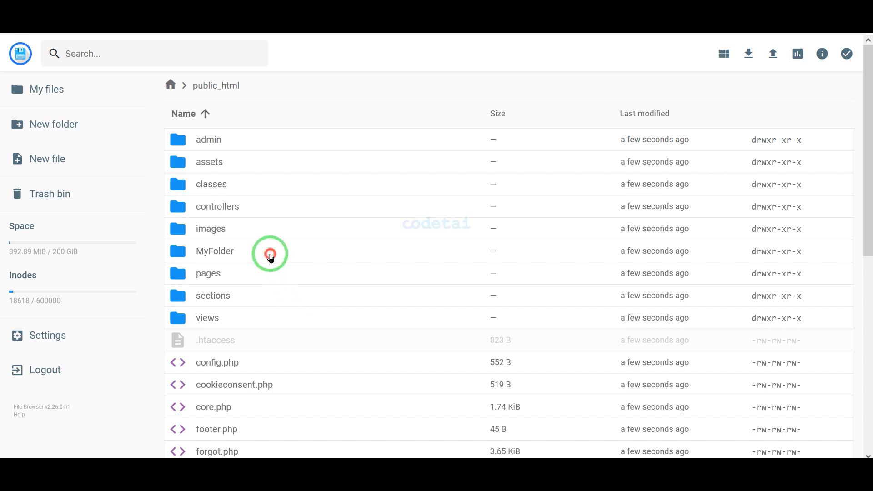
click(698, 65)
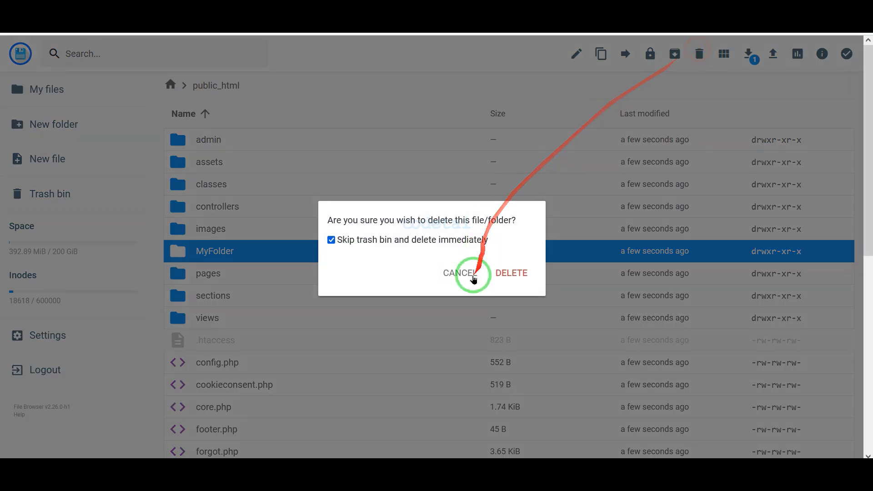
click(509, 273)
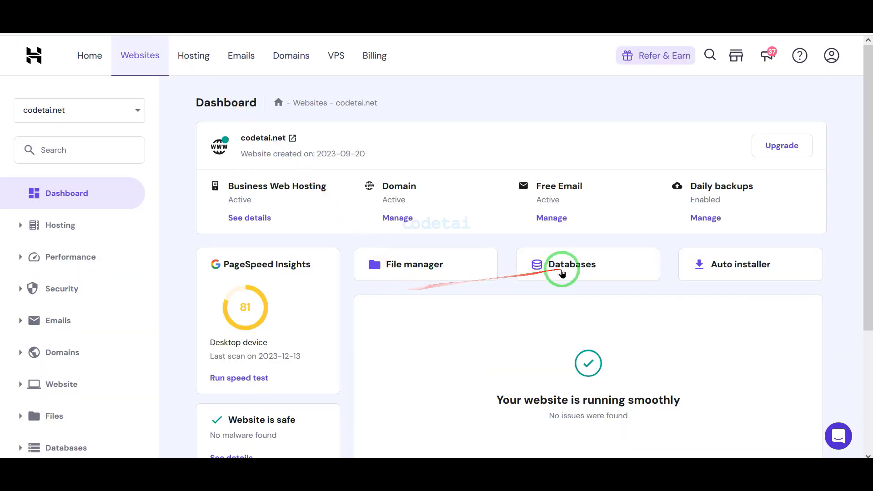
- Enter database name codetai and user usercodetai with a generated password, copying the credentials
click(562, 269)
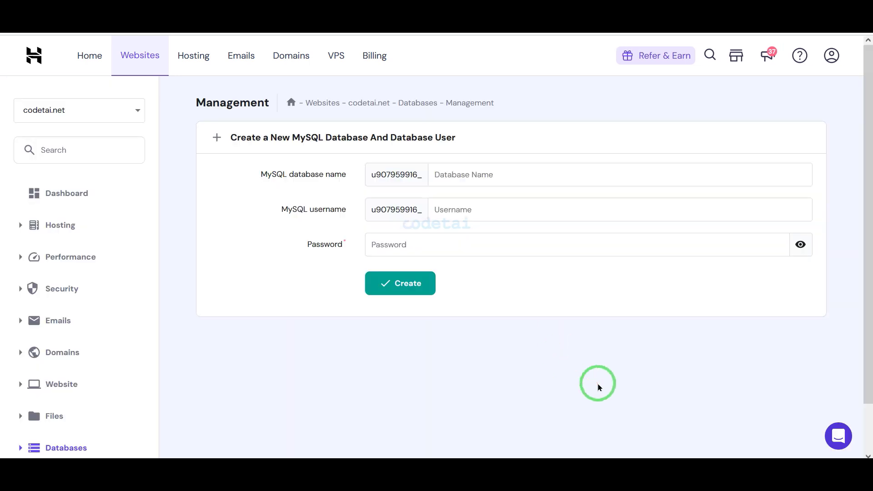
click(570, 174)
text(codetai)
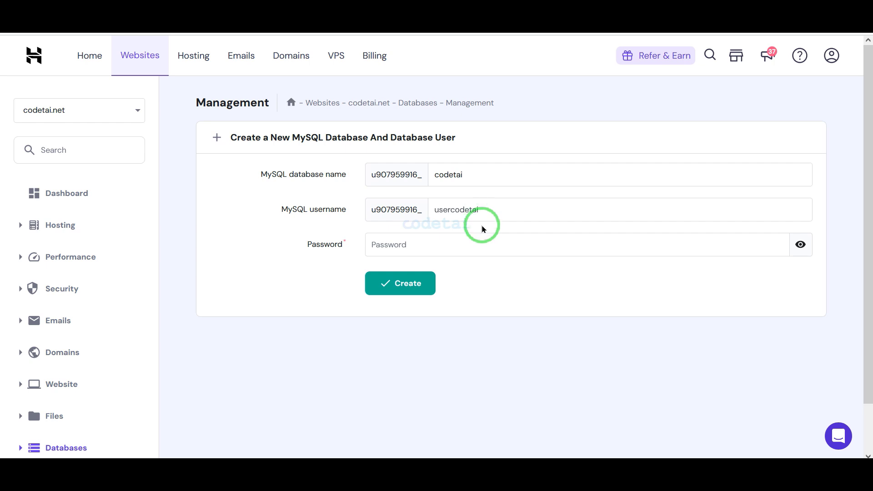
click(775, 245)
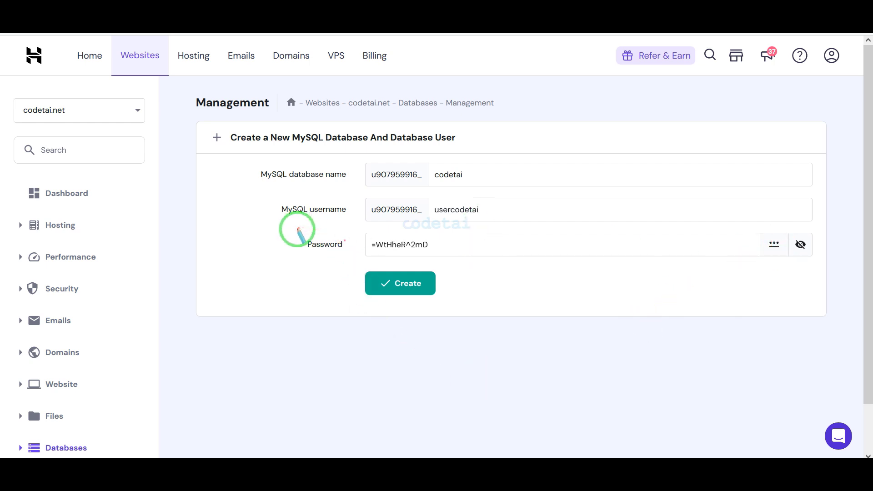
drag(298, 229, 457, 258)
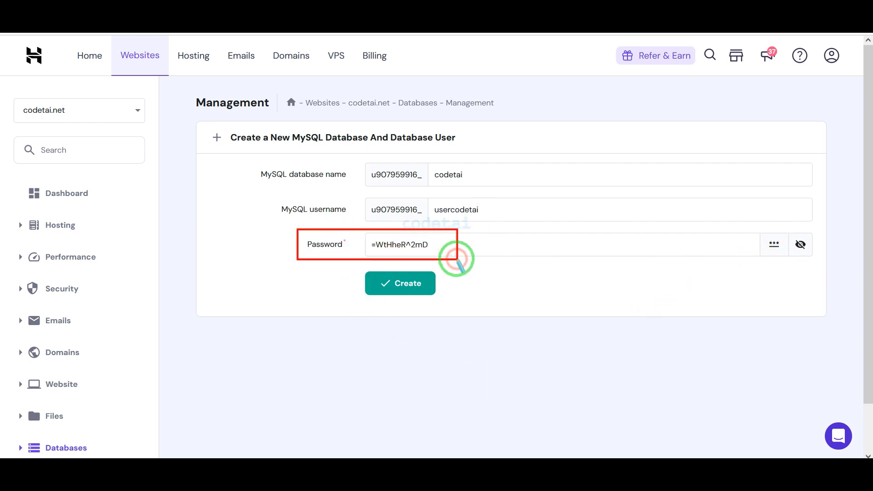
right_click(457, 259)
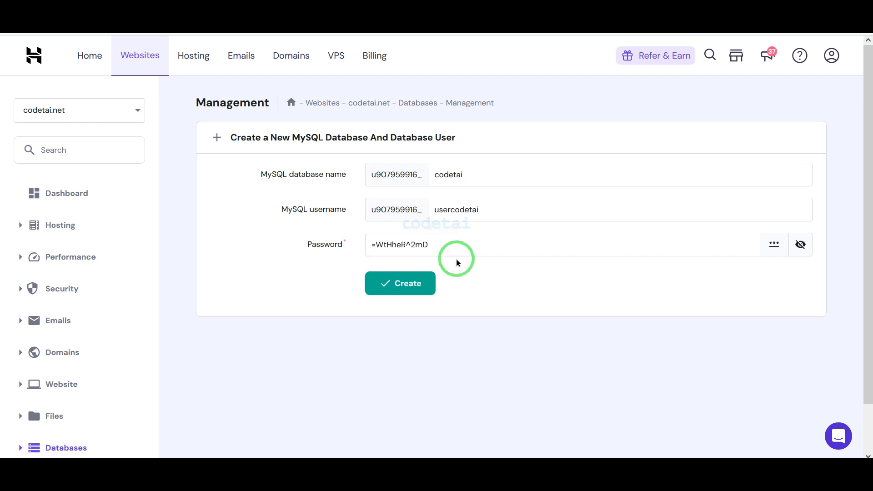
- Create the codetai database and user, then open the database in phpMyAdmin
click(409, 284)
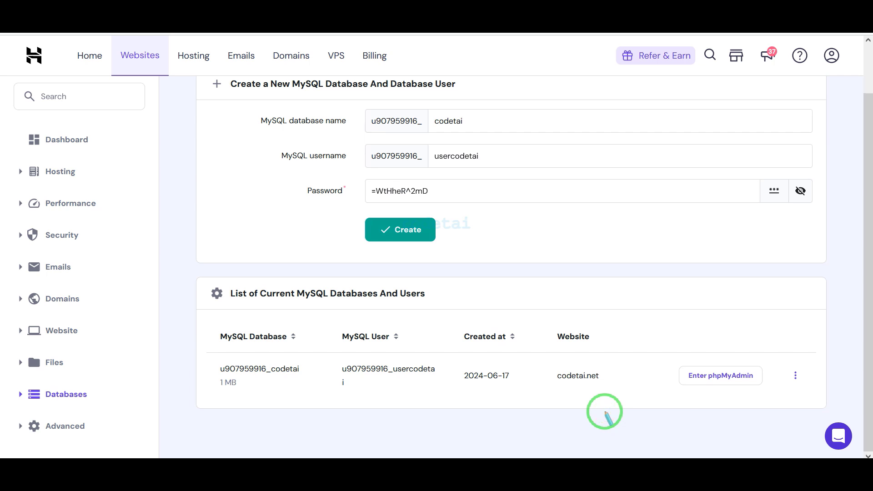
drag(670, 363, 766, 387)
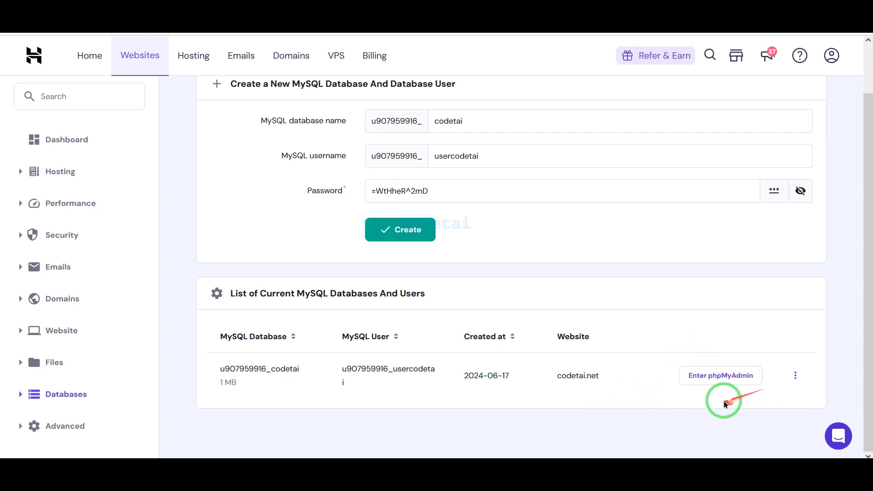
click(723, 376)
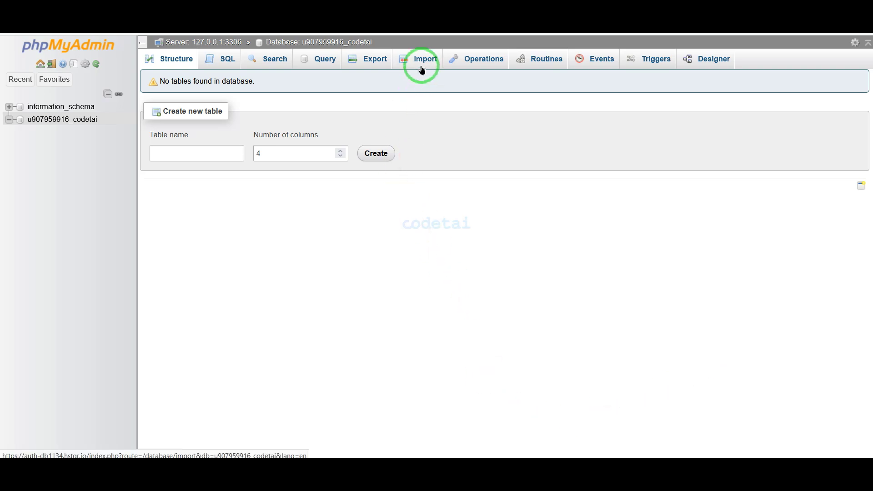
- Import the database.sql file into the empty codetai database
click(422, 69)
click(192, 201)
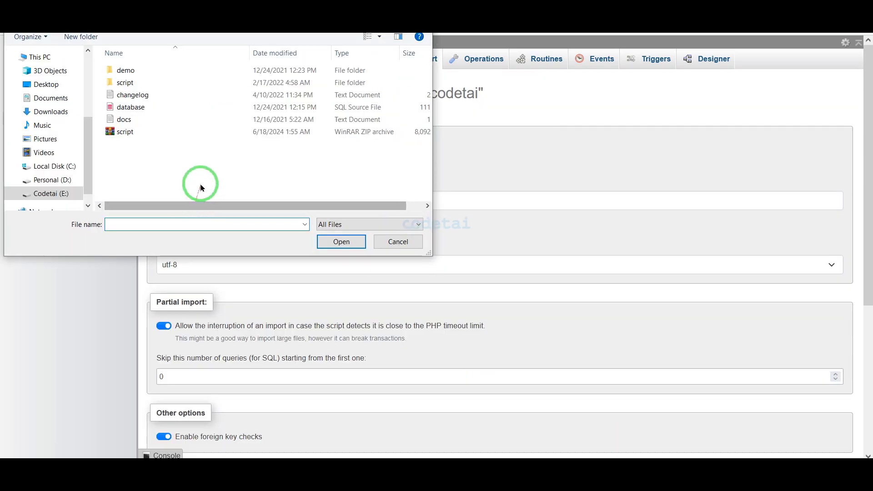
click(210, 108)
click(340, 242)
scroll(355, 318, down, 2)
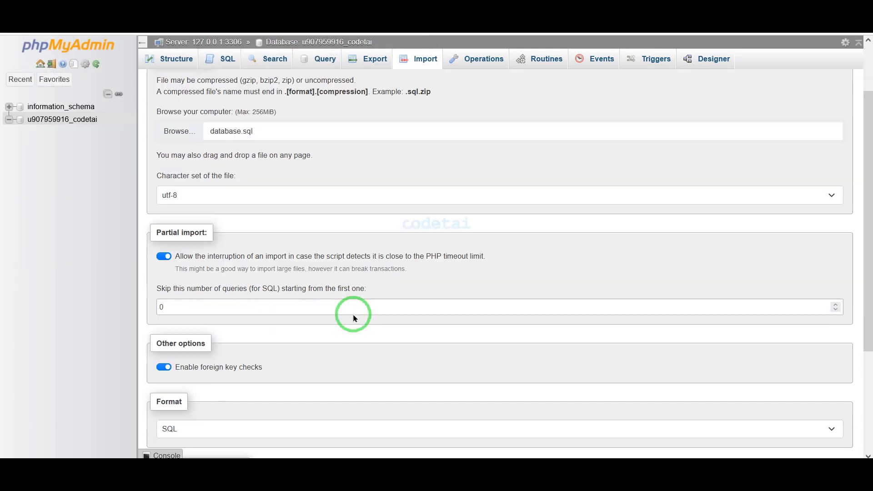
scroll(355, 318, down, 3)
click(176, 422)
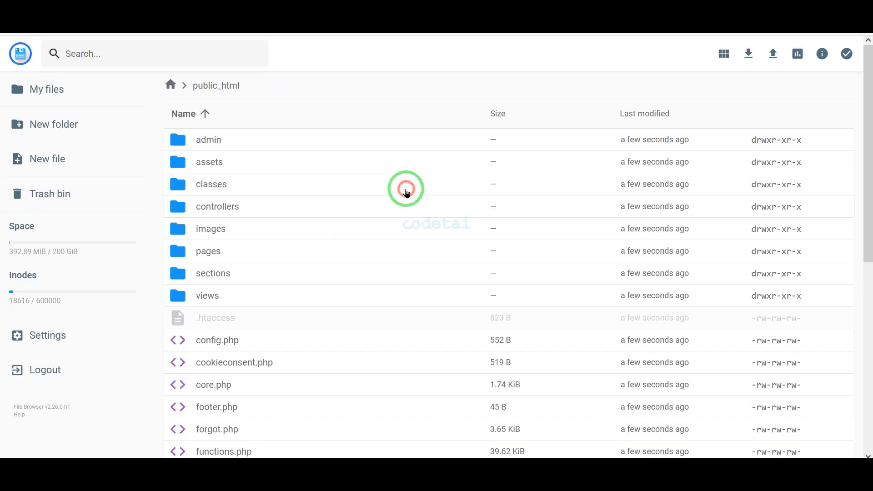
- Open config.php in the File Browser editor and enlarge the code view
click(239, 344)
right_click(241, 341)
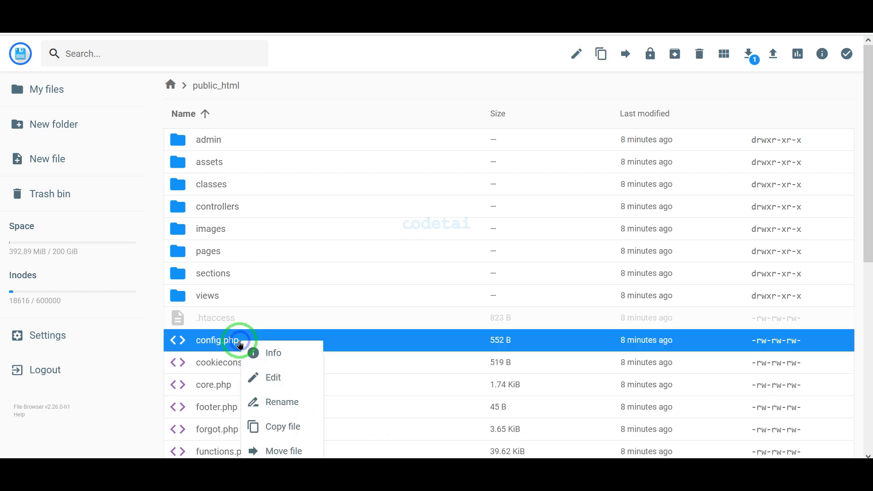
click(275, 378)
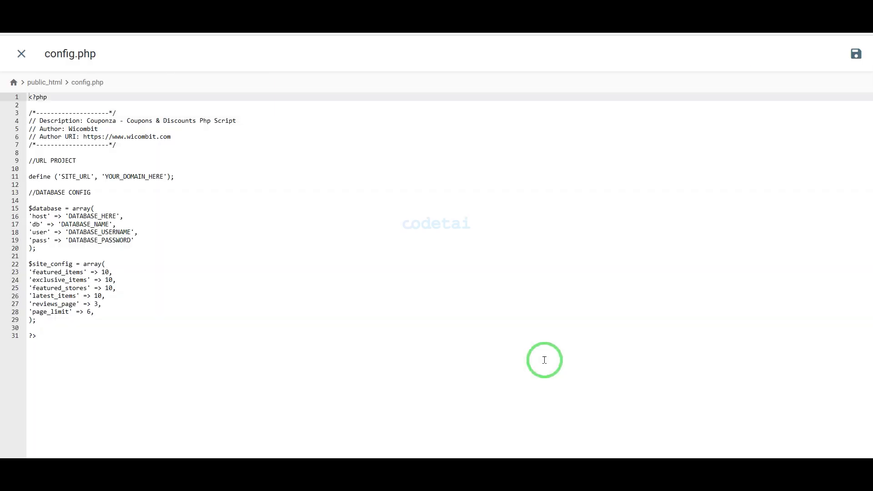
key(ctrl+plus)
key(ctrl+plus)
key(ctrl+plus)
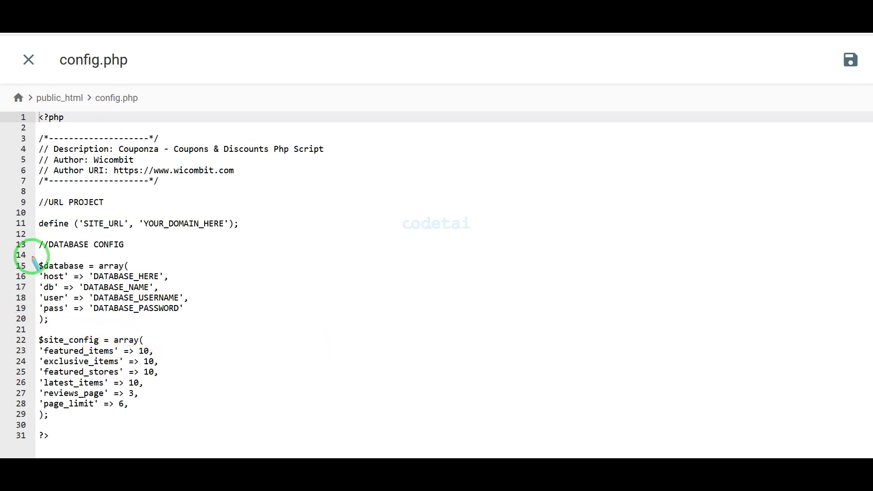
mouse_move(32, 258)
mouse_down()
mouse_move(203, 303)
mouse_move(215, 329)
mouse_up()
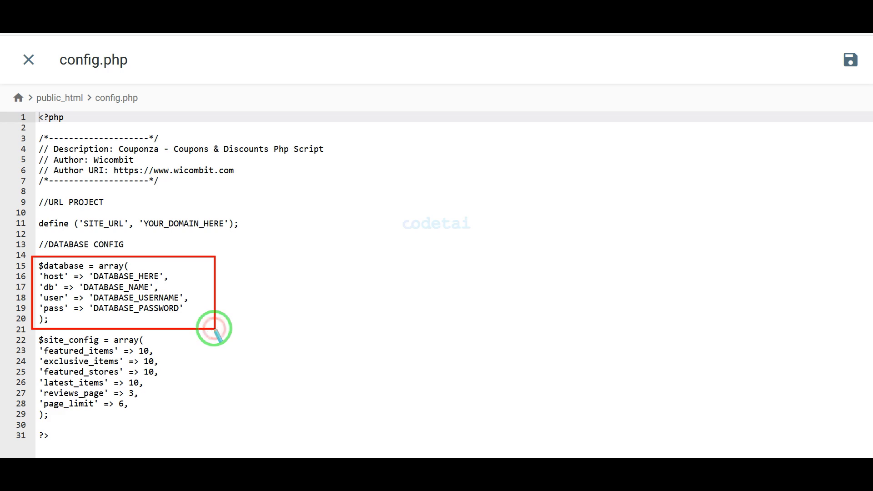
right_click(214, 328)
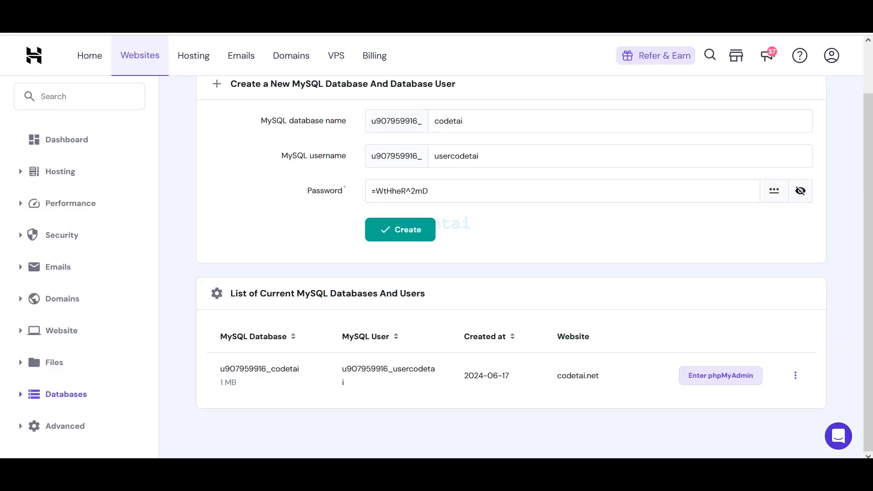
- Fill in the generated password, database name, database username and host localhost in config.php
drag(431, 191, 321, 181)
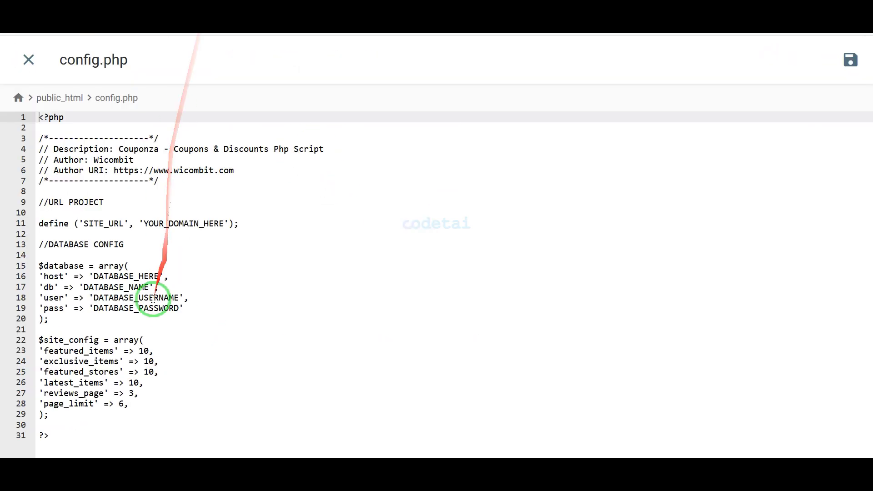
double_click(163, 308)
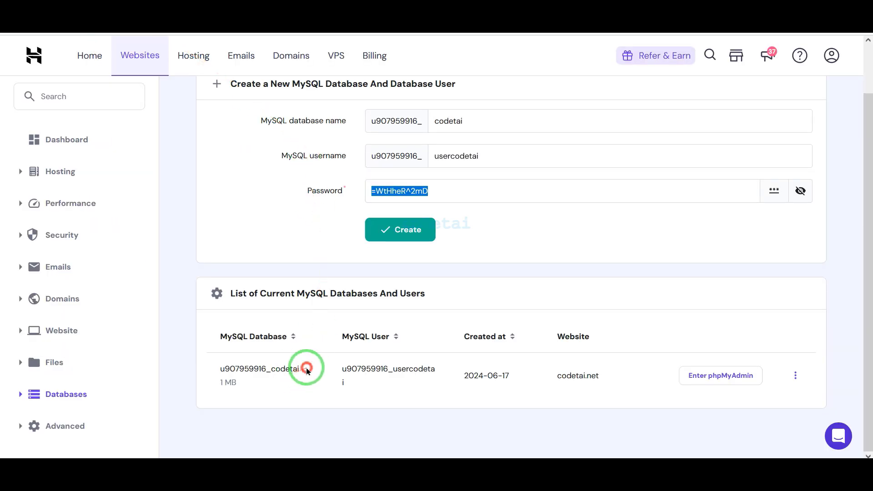
drag(306, 367, 219, 369)
key(ctrl+c)
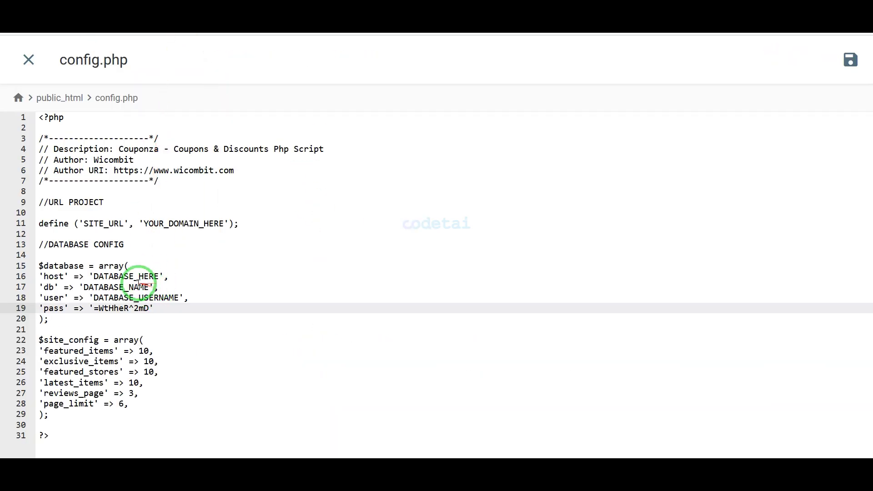
double_click(128, 287)
key(ctrl+v)
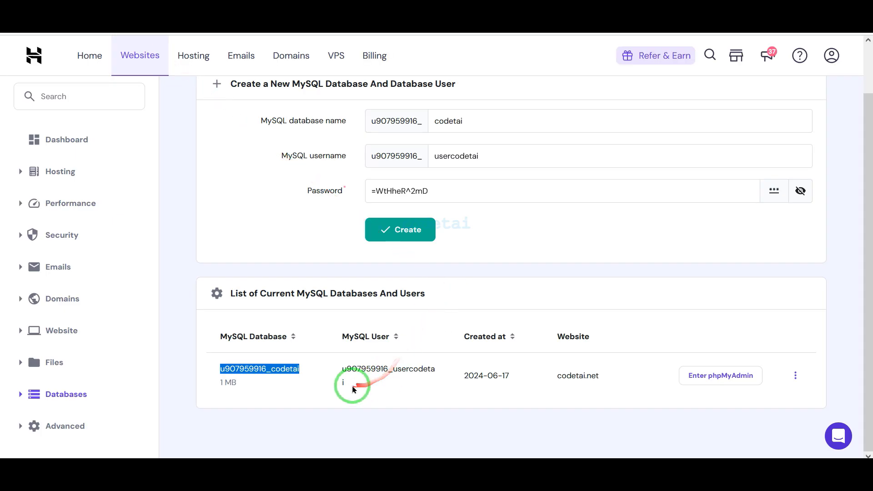
drag(434, 370, 338, 373)
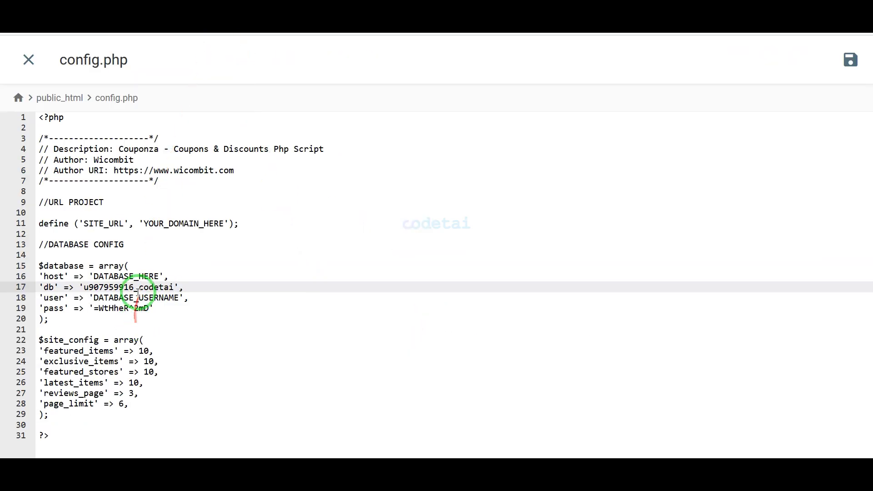
double_click(136, 298)
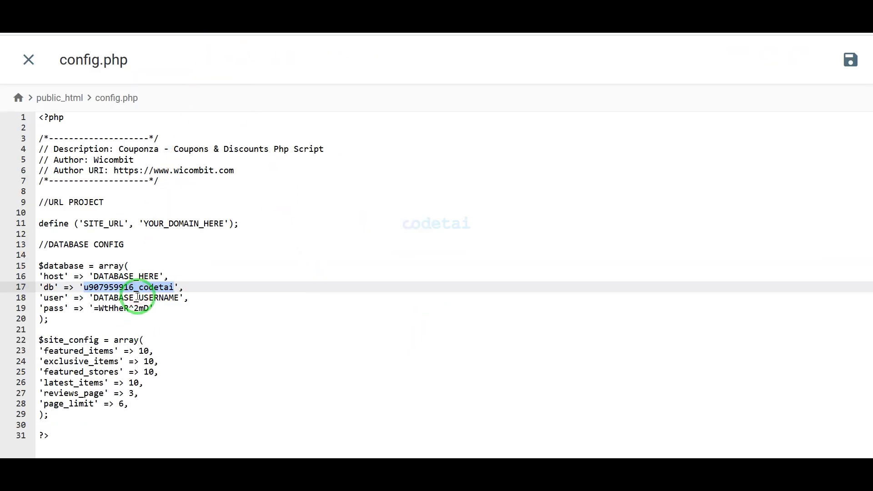
double_click(136, 276)
key(BackSpace)
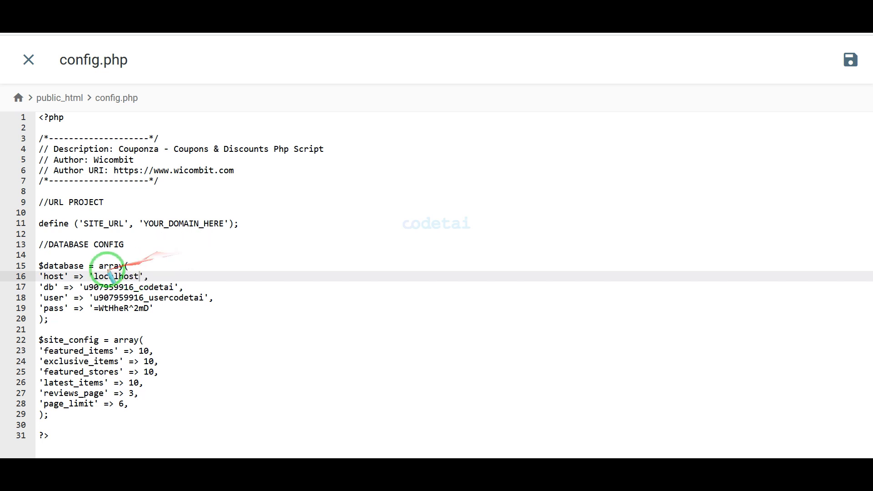
double_click(194, 224)
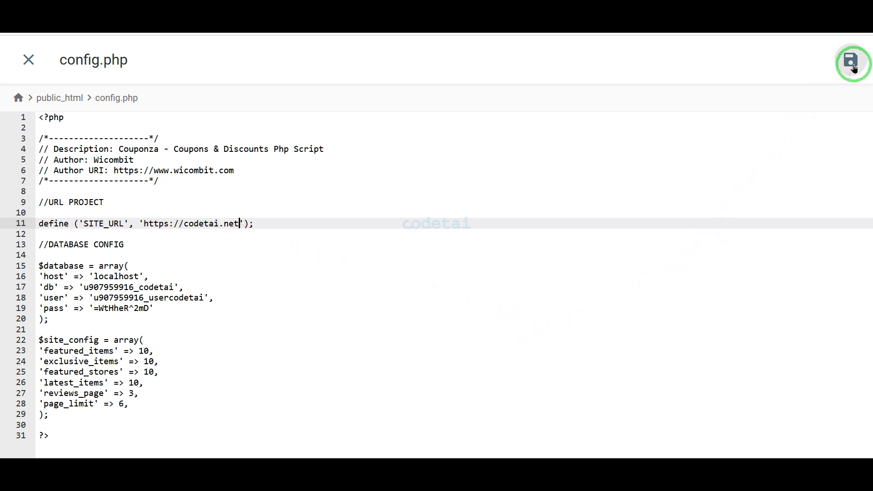
click(853, 63)
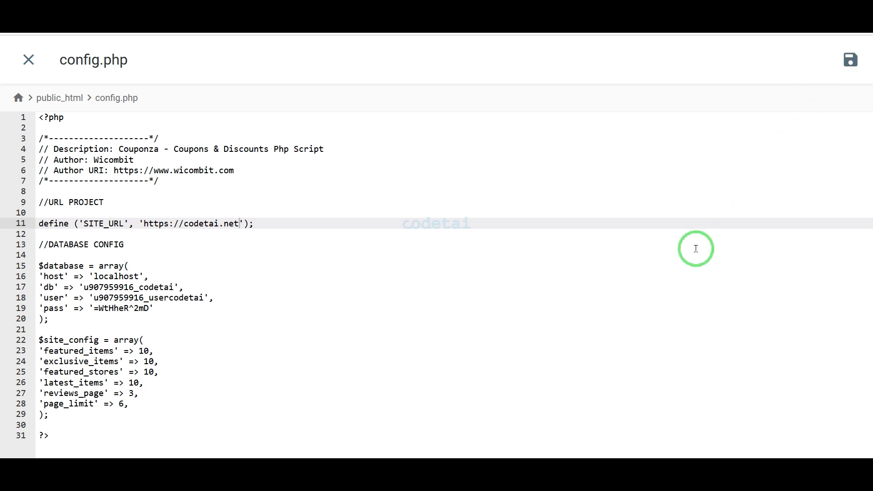
click(268, 10)
- Load codetai.net, accept the cookie notice, check the home page, then open codetai.net/admin
text(codetai)
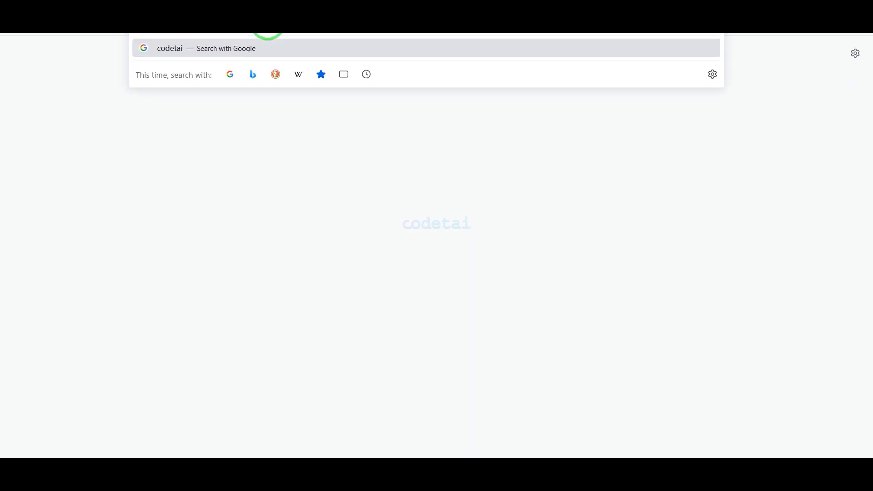
text(.n)
key(Return)
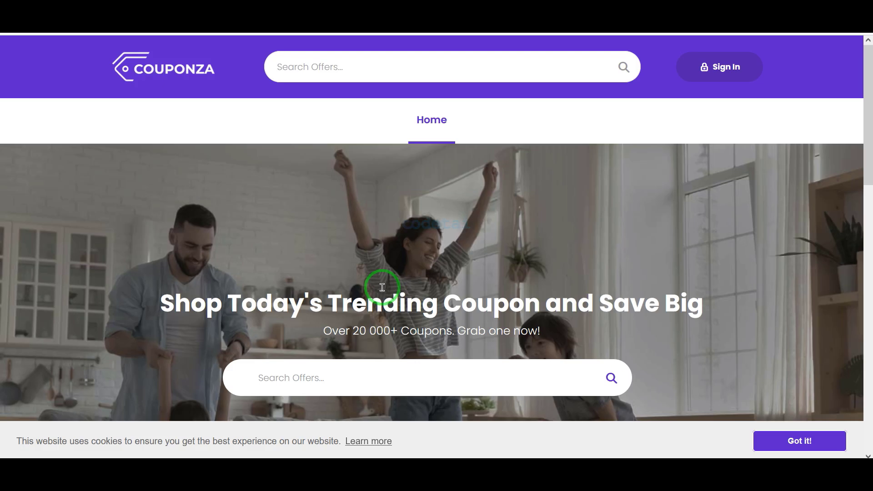
click(781, 438)
scroll(664, 341, down, 10)
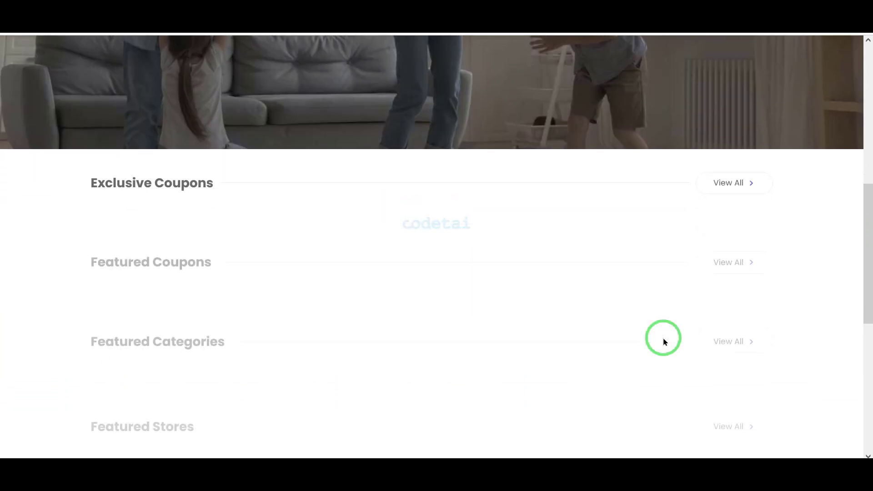
scroll(664, 341, down, 5)
scroll(664, 341, up, 8)
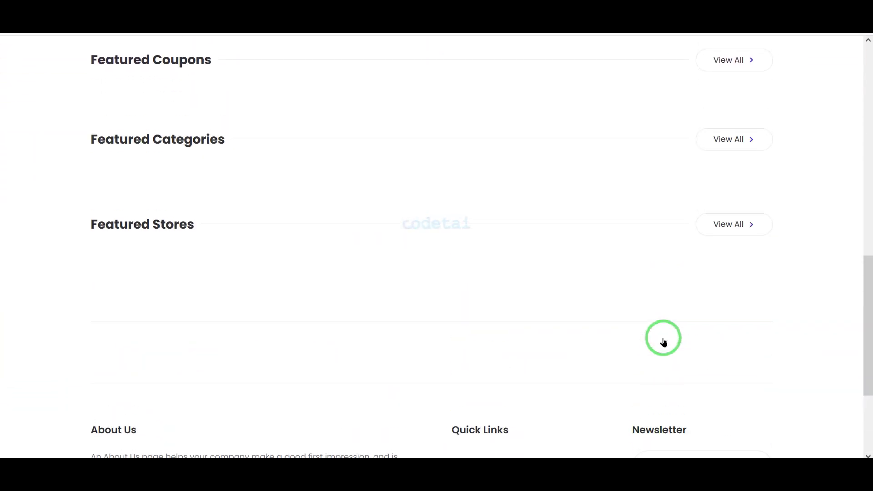
scroll(664, 341, up, 5)
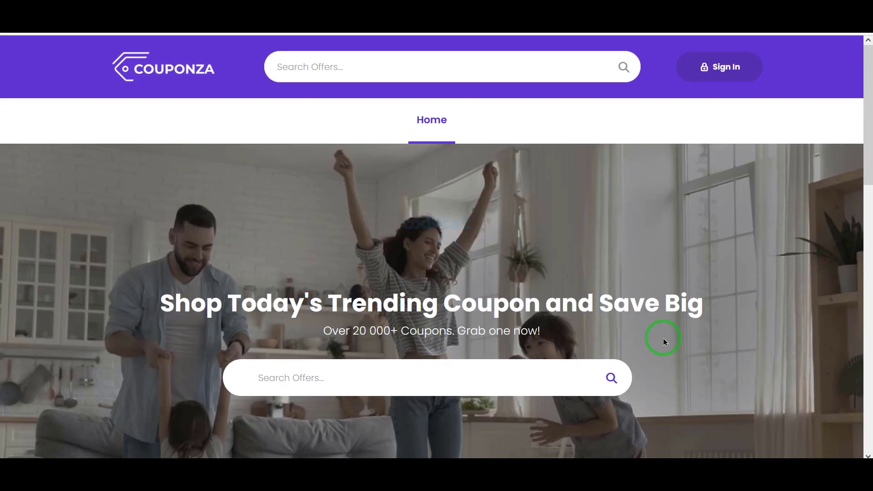
key(ctrl+l)
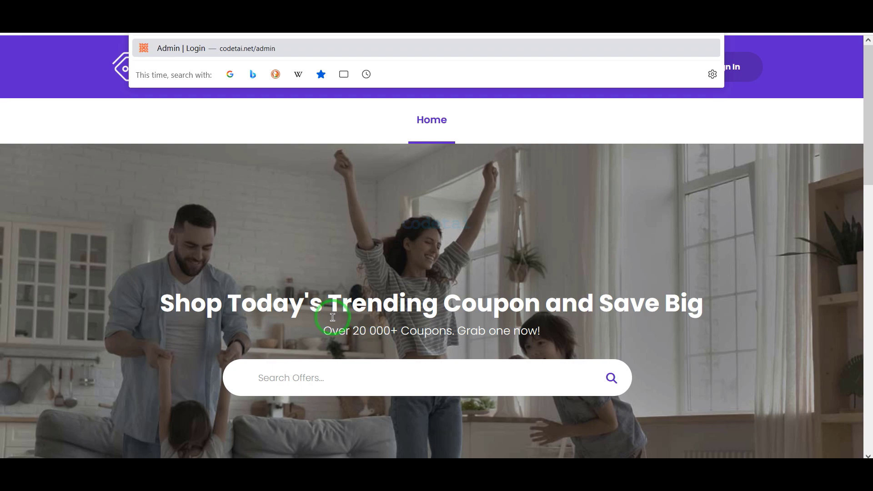
key(Escape)
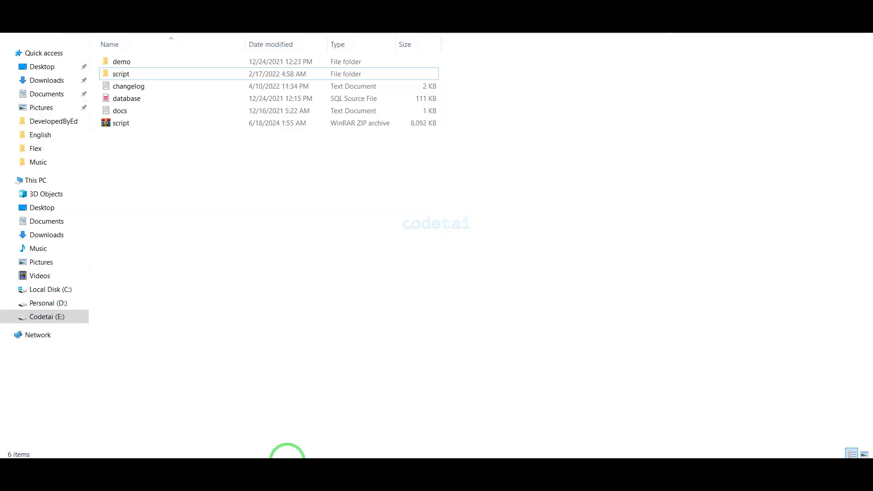
- Copy the documentation link from docs.txt and open it in a new browser tab
double_click(190, 111)
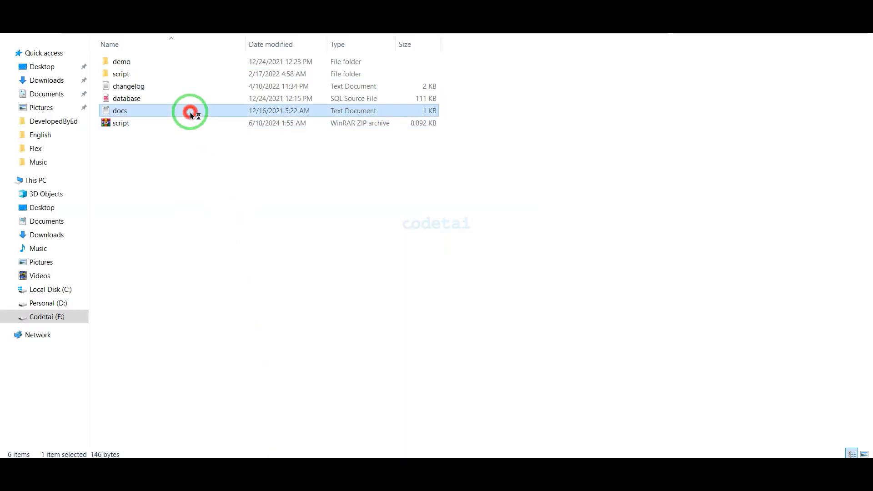
drag(452, 90, 7, 88)
key(ctrl+c)
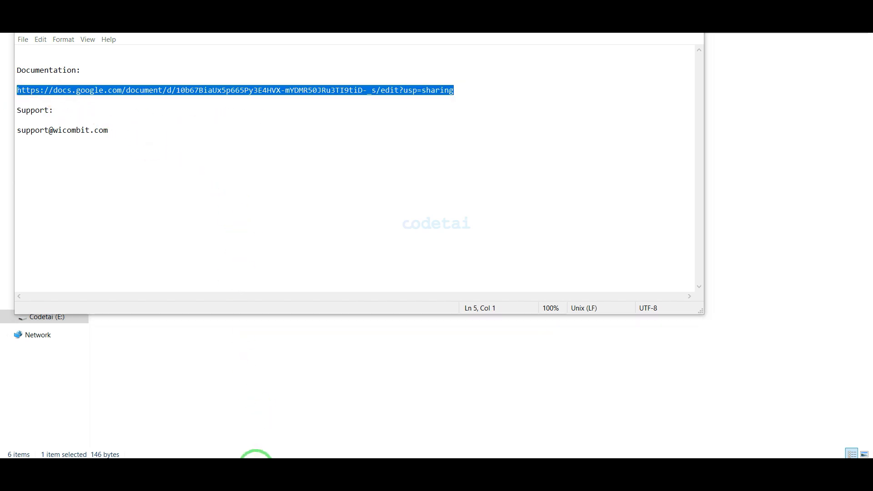
click(255, 468)
key(ctrl+t)
key(ctrl+v)
key(Return)
- Find the default admin credentials table and copy the admin username
click(637, 198)
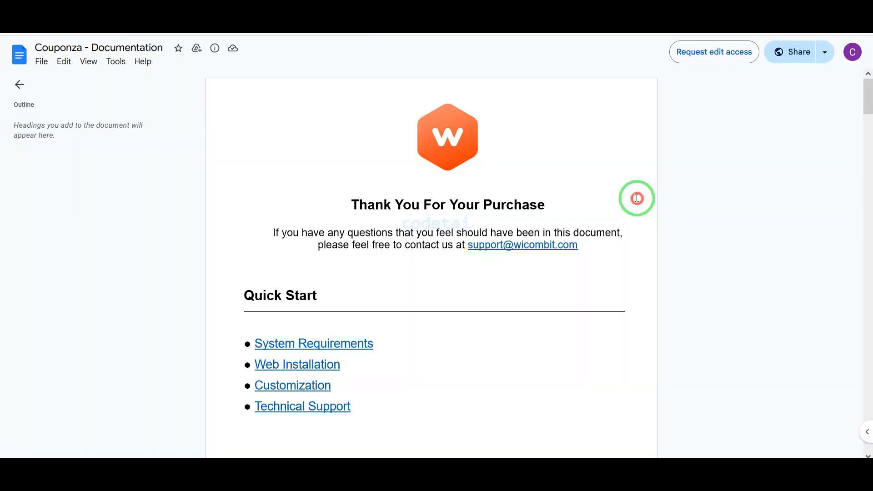
scroll(637, 199, down, 20)
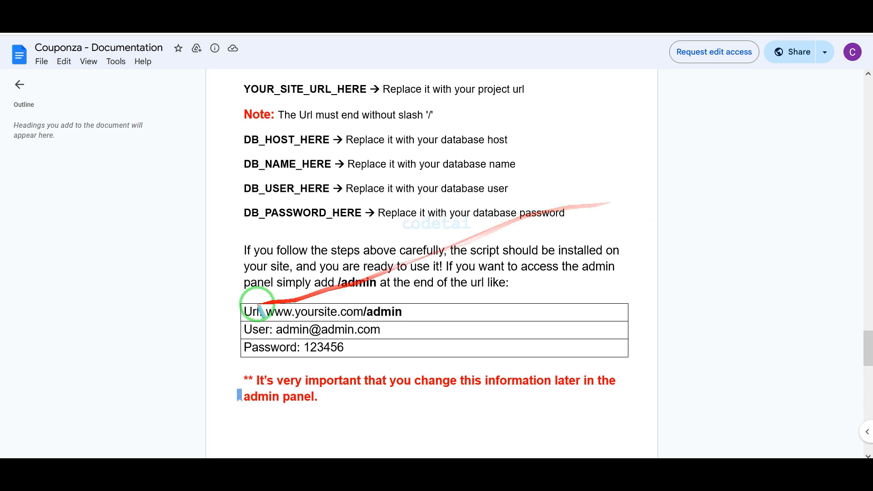
mouse_move(230, 297)
mouse_down()
mouse_move(423, 343)
mouse_move(434, 361)
mouse_up()
drag(396, 334, 276, 333)
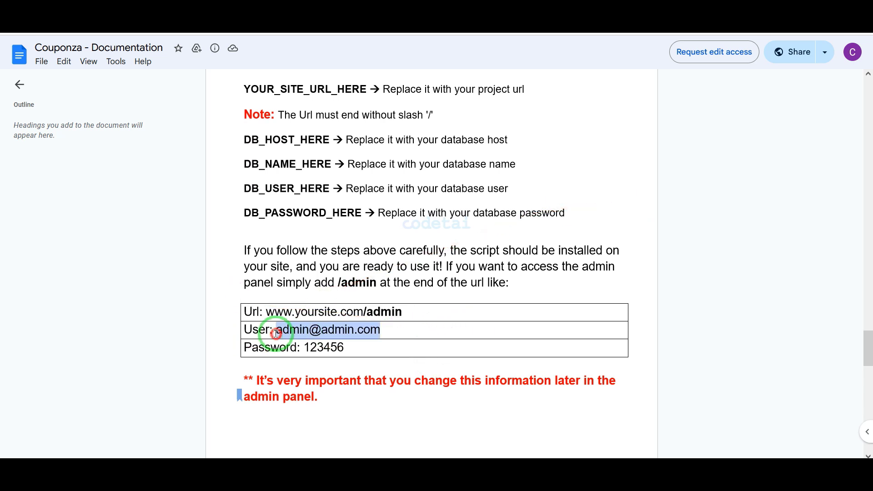
key(ctrl+c)
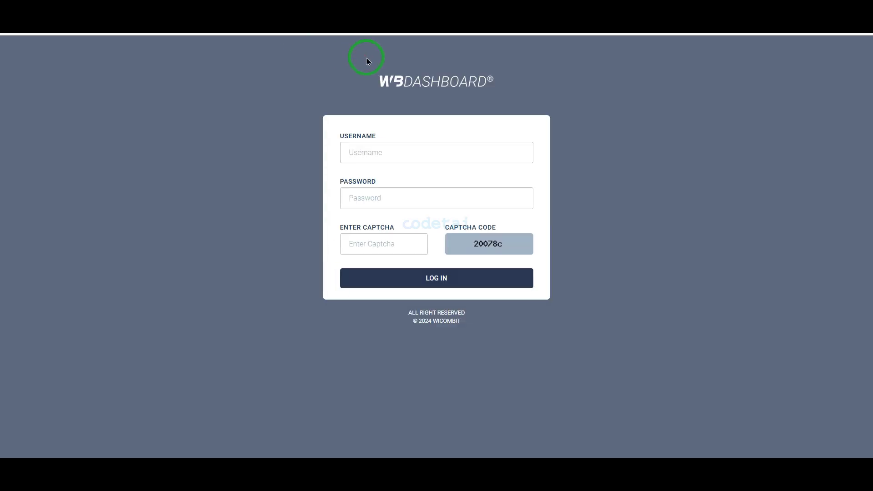
- Log in to WB Dashboard with the default admin username and password
click(373, 157)
text(admin@admin.com)
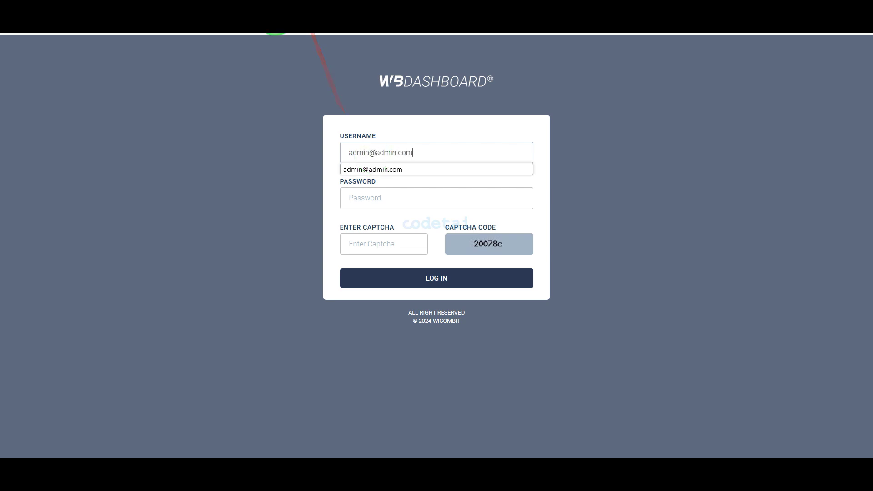
click(381, 199)
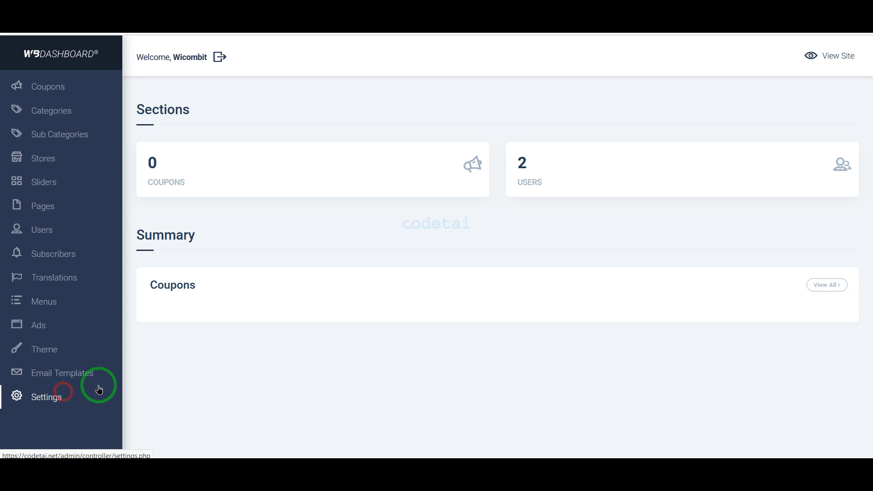
scroll(496, 307, down, 20)
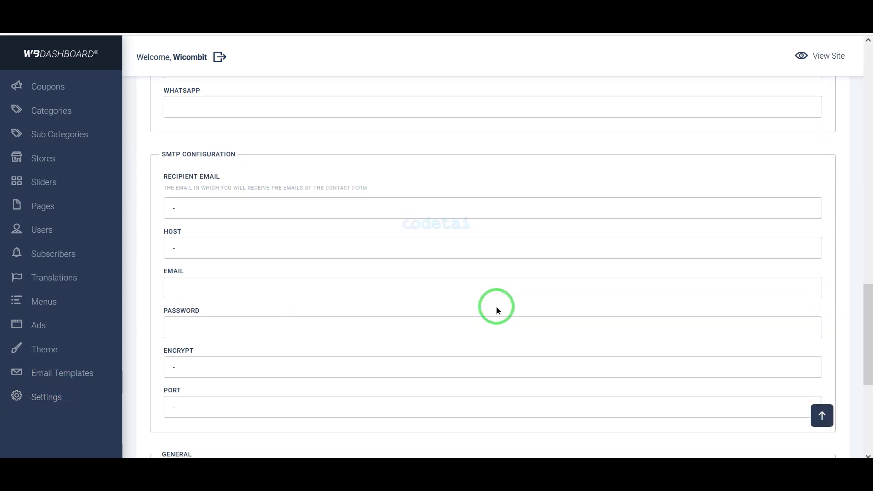
- In Theme settings, set mobile header to Style 2 and desktop header to Style 1, then view Coupons
click(103, 359)
scroll(445, 296, down, 8)
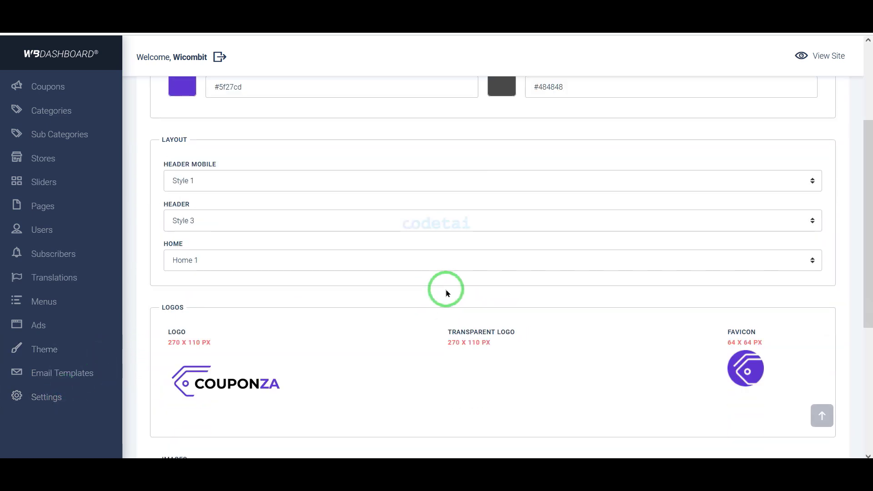
scroll(668, 211, up, 6)
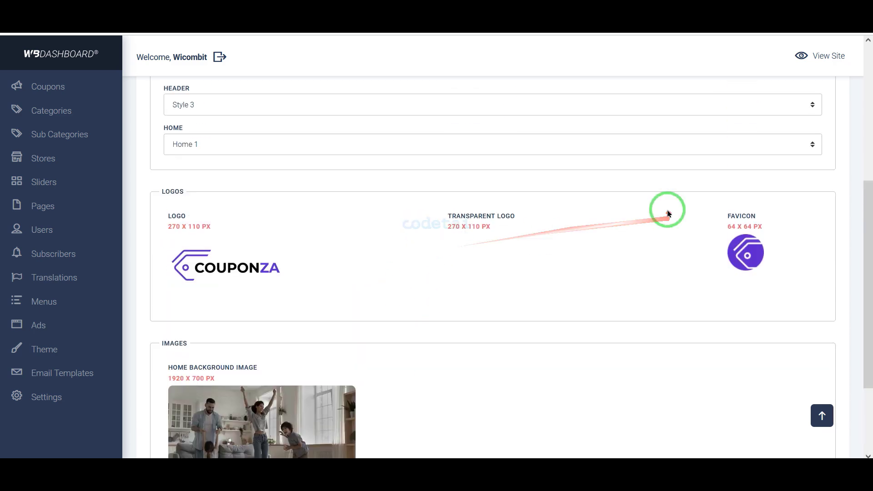
click(361, 248)
click(341, 280)
scroll(337, 353, down, 3)
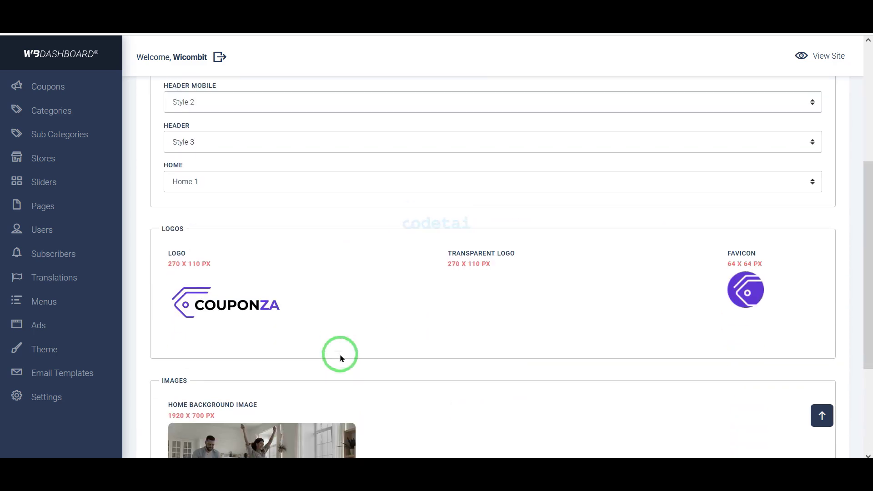
scroll(314, 204, up, 1)
click(305, 186)
click(288, 226)
scroll(337, 367, down, 5)
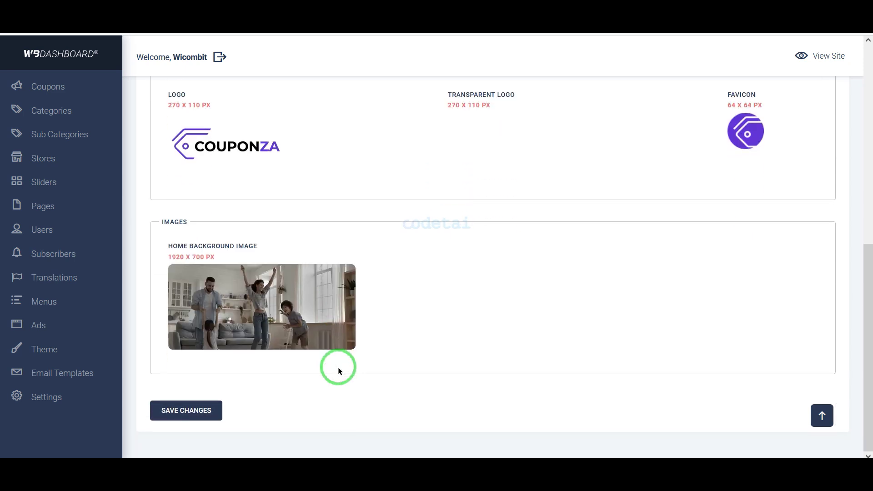
scroll(78, 279, up, 1)
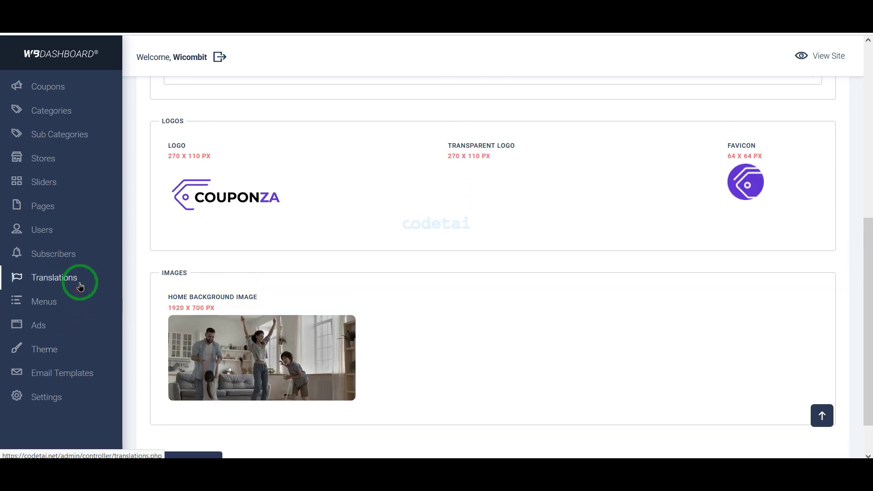
click(81, 89)
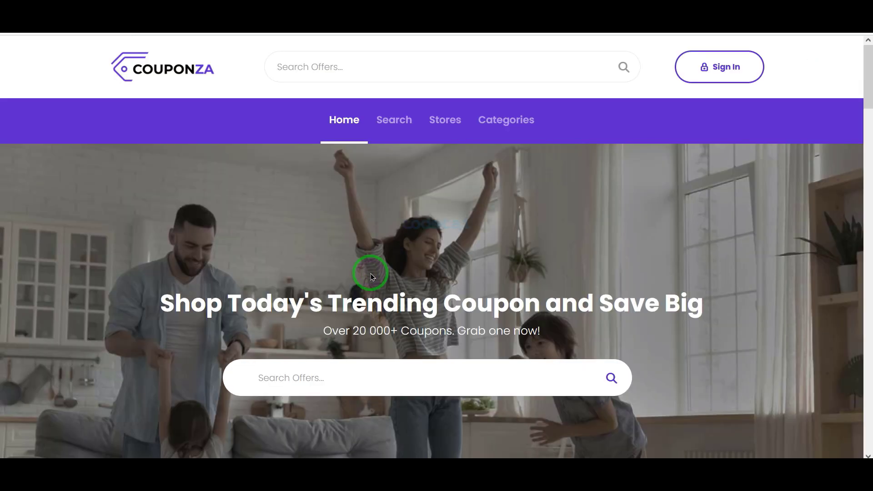
- Browse the home page, then reveal and copy the KFC coupon code
scroll(367, 268, down, 9)
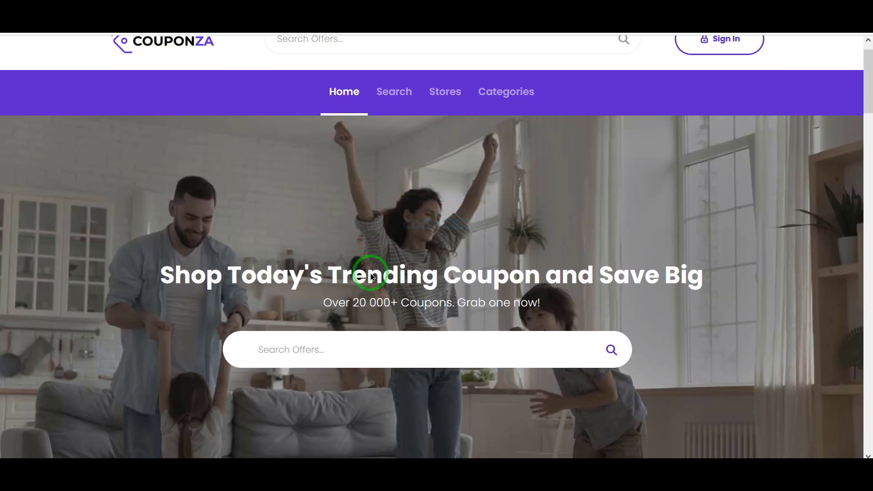
scroll(371, 275, down, 20)
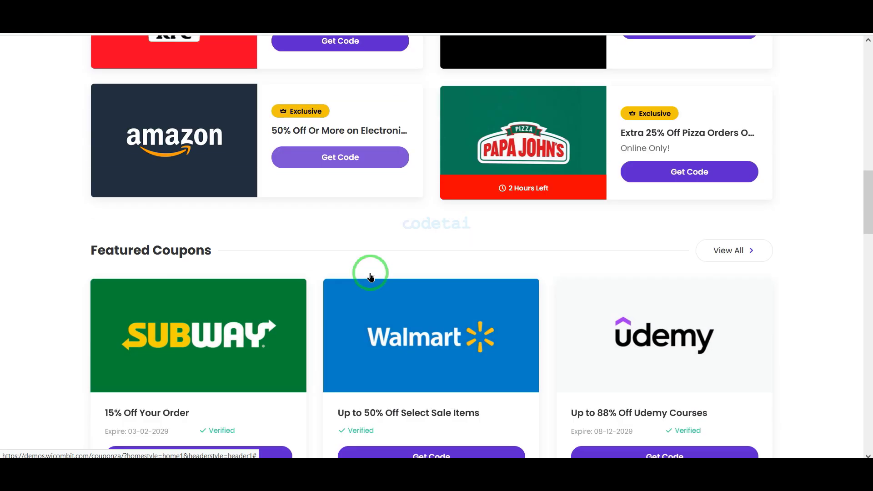
scroll(370, 274, down, 10)
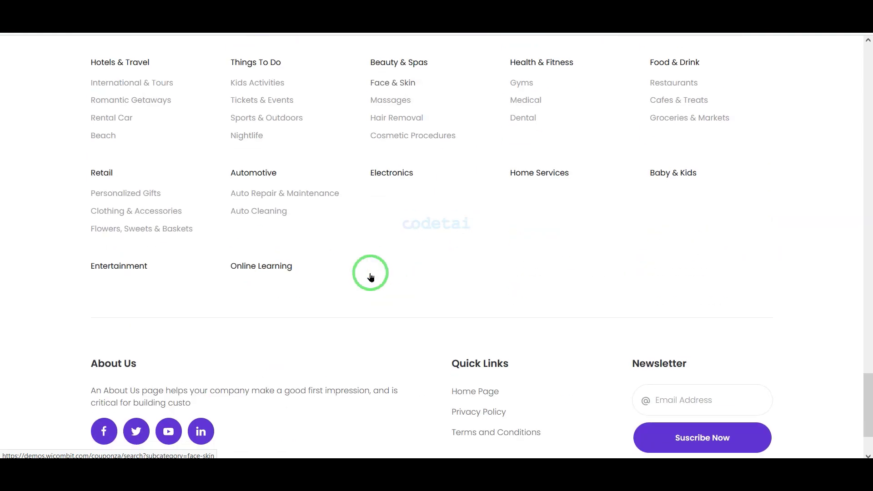
scroll(370, 274, up, 17)
scroll(370, 273, up, 6)
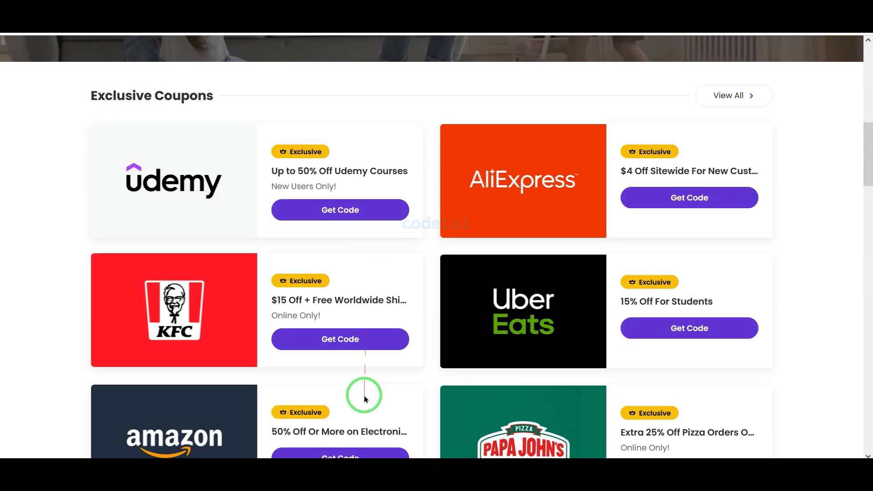
click(364, 339)
click(478, 222)
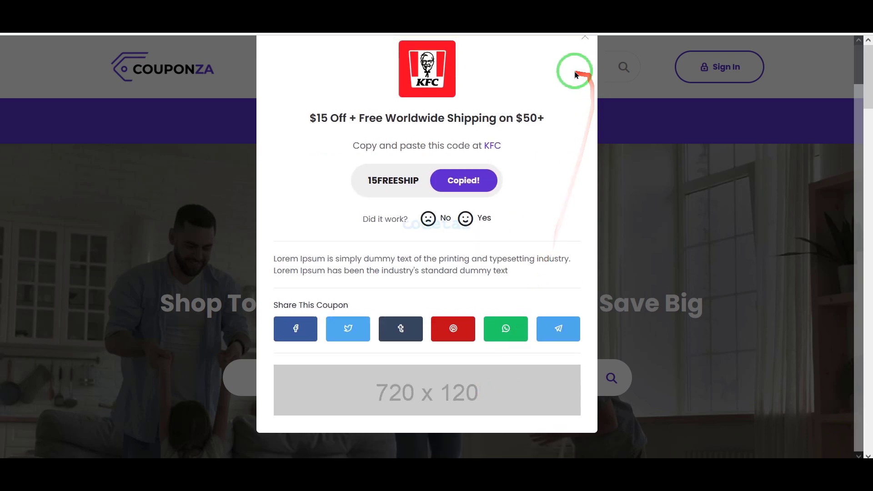
click(585, 76)
- Look through the Search results, Stores directory and Categories pages
click(394, 113)
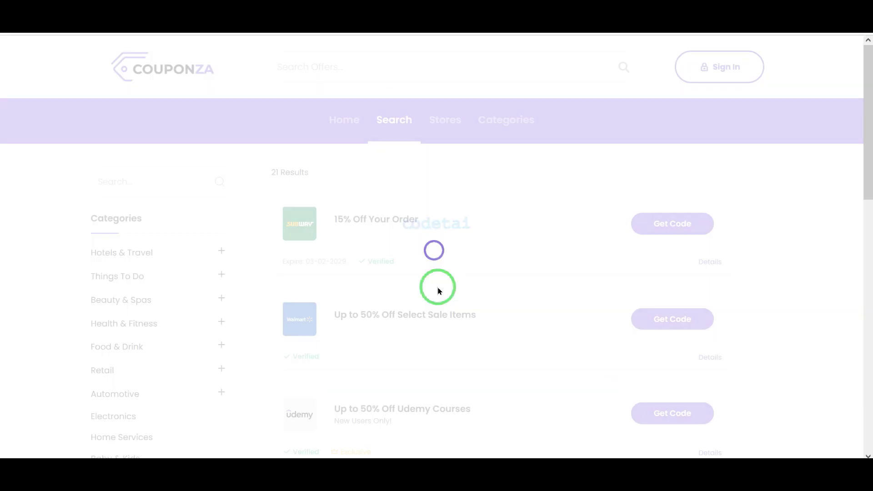
scroll(437, 287, down, 15)
scroll(437, 287, up, 15)
scroll(440, 291, down, 1)
click(457, 119)
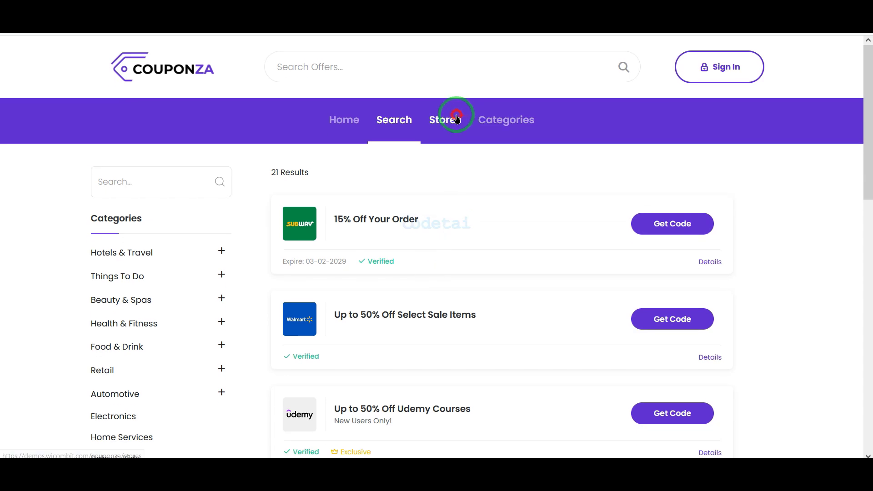
scroll(467, 291, down, 20)
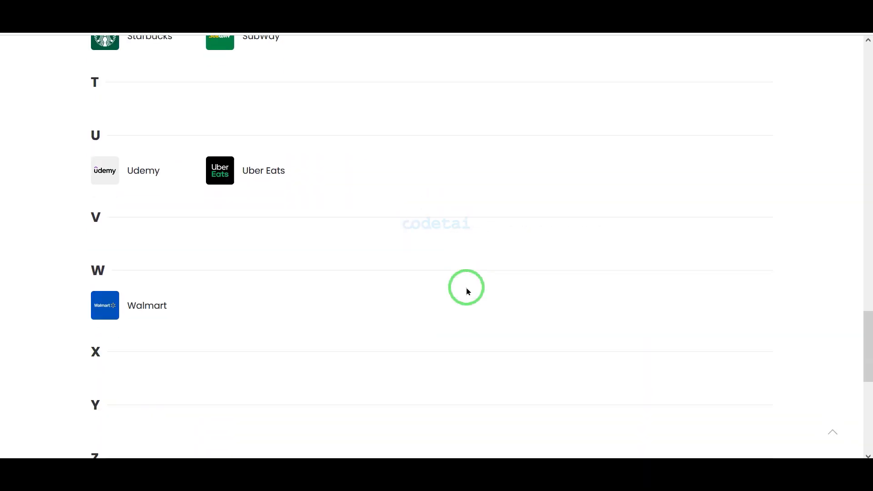
scroll(465, 286, up, 20)
click(514, 119)
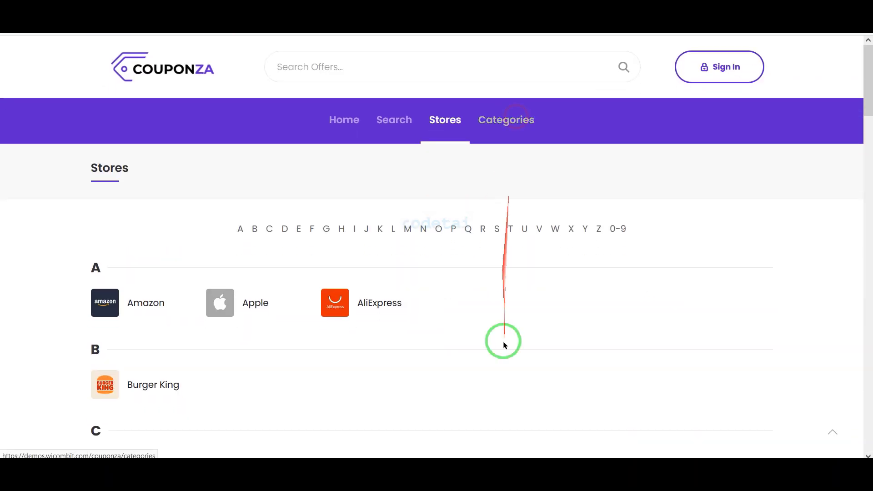
scroll(503, 343, down, 5)
scroll(503, 343, up, 5)
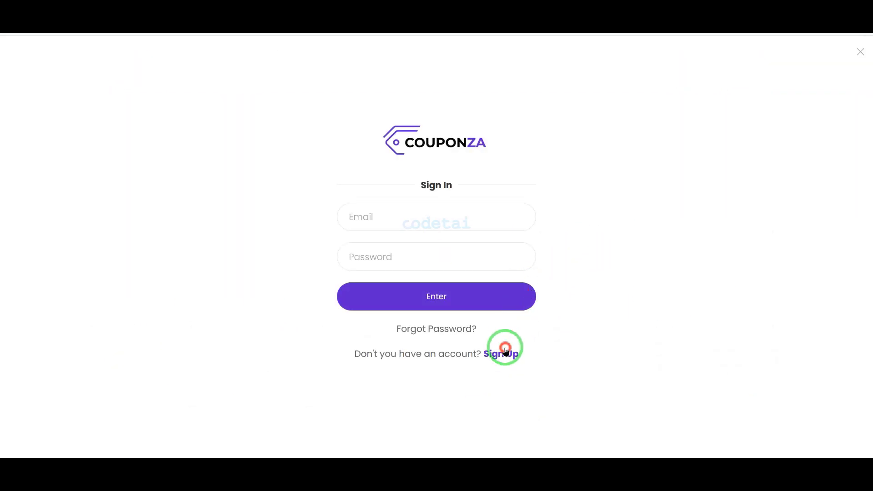
- Open the Sign In/Sign Up form, close it, and return to the home page
click(505, 356)
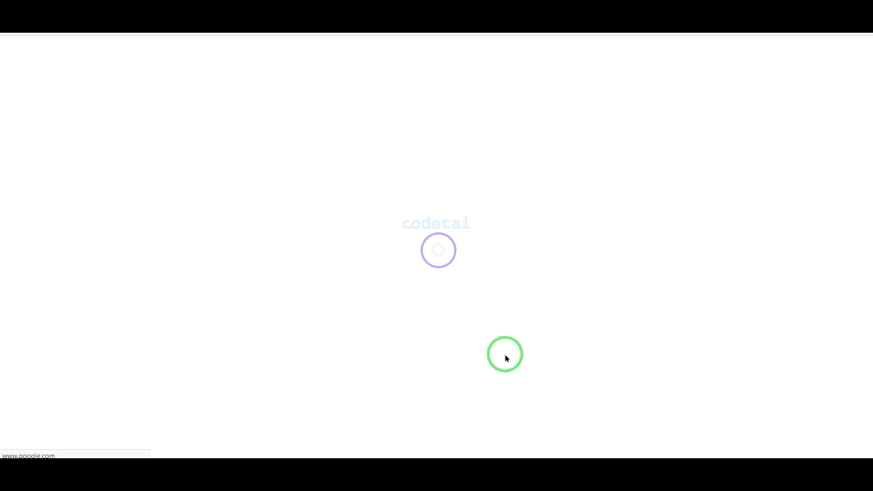
click(547, 418)
scroll(545, 416, down, 15)
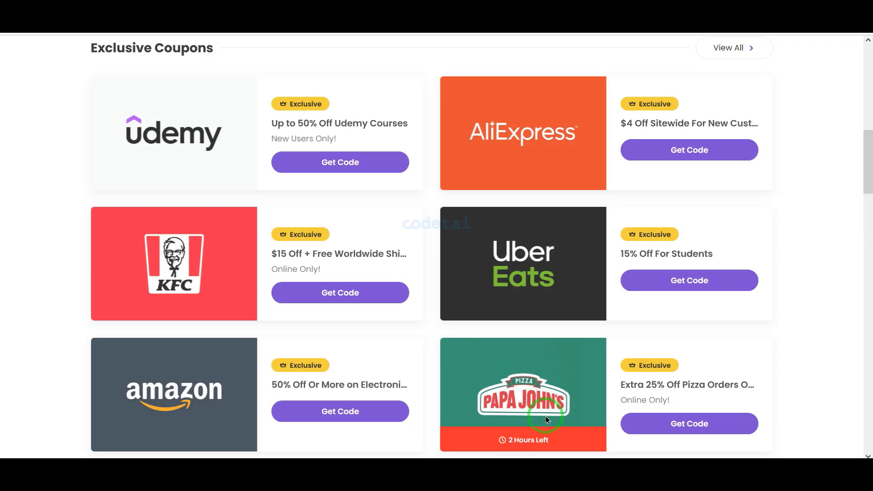